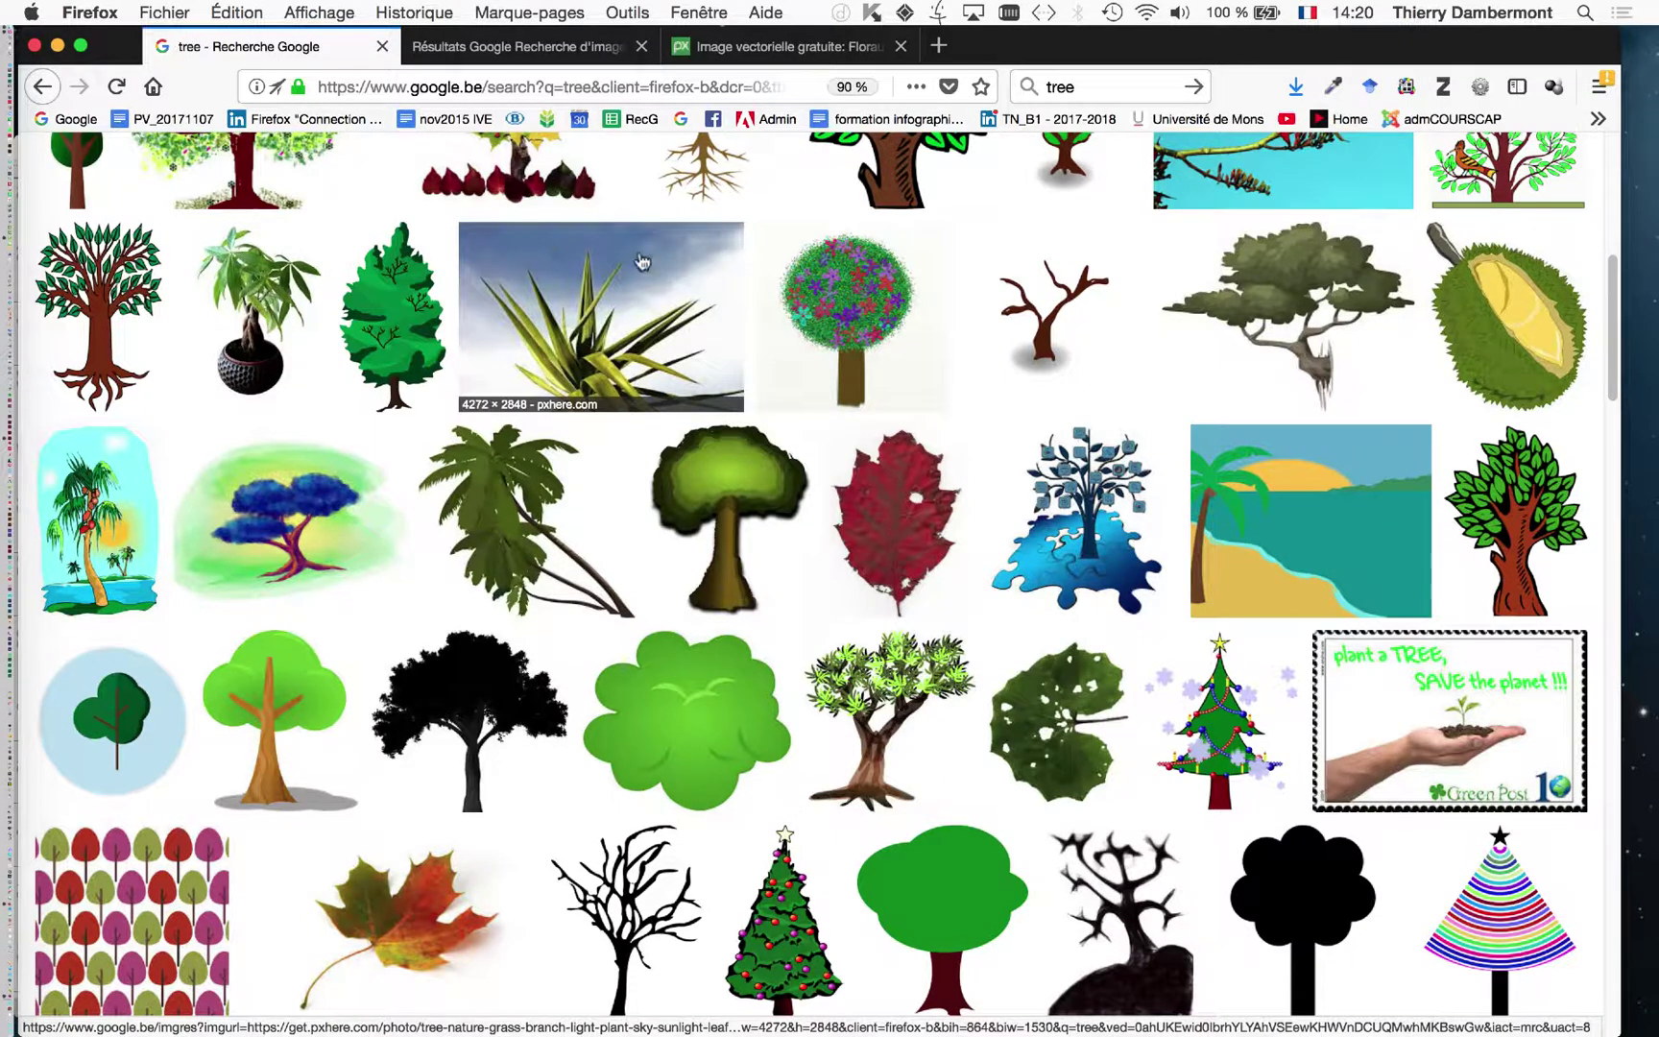
Look through the reusable clip-art image results for "tree" and the enlarged preview of the leafy green tree
scroll(445, 261, "up", 1)
scroll(446, 262, "up", 8)
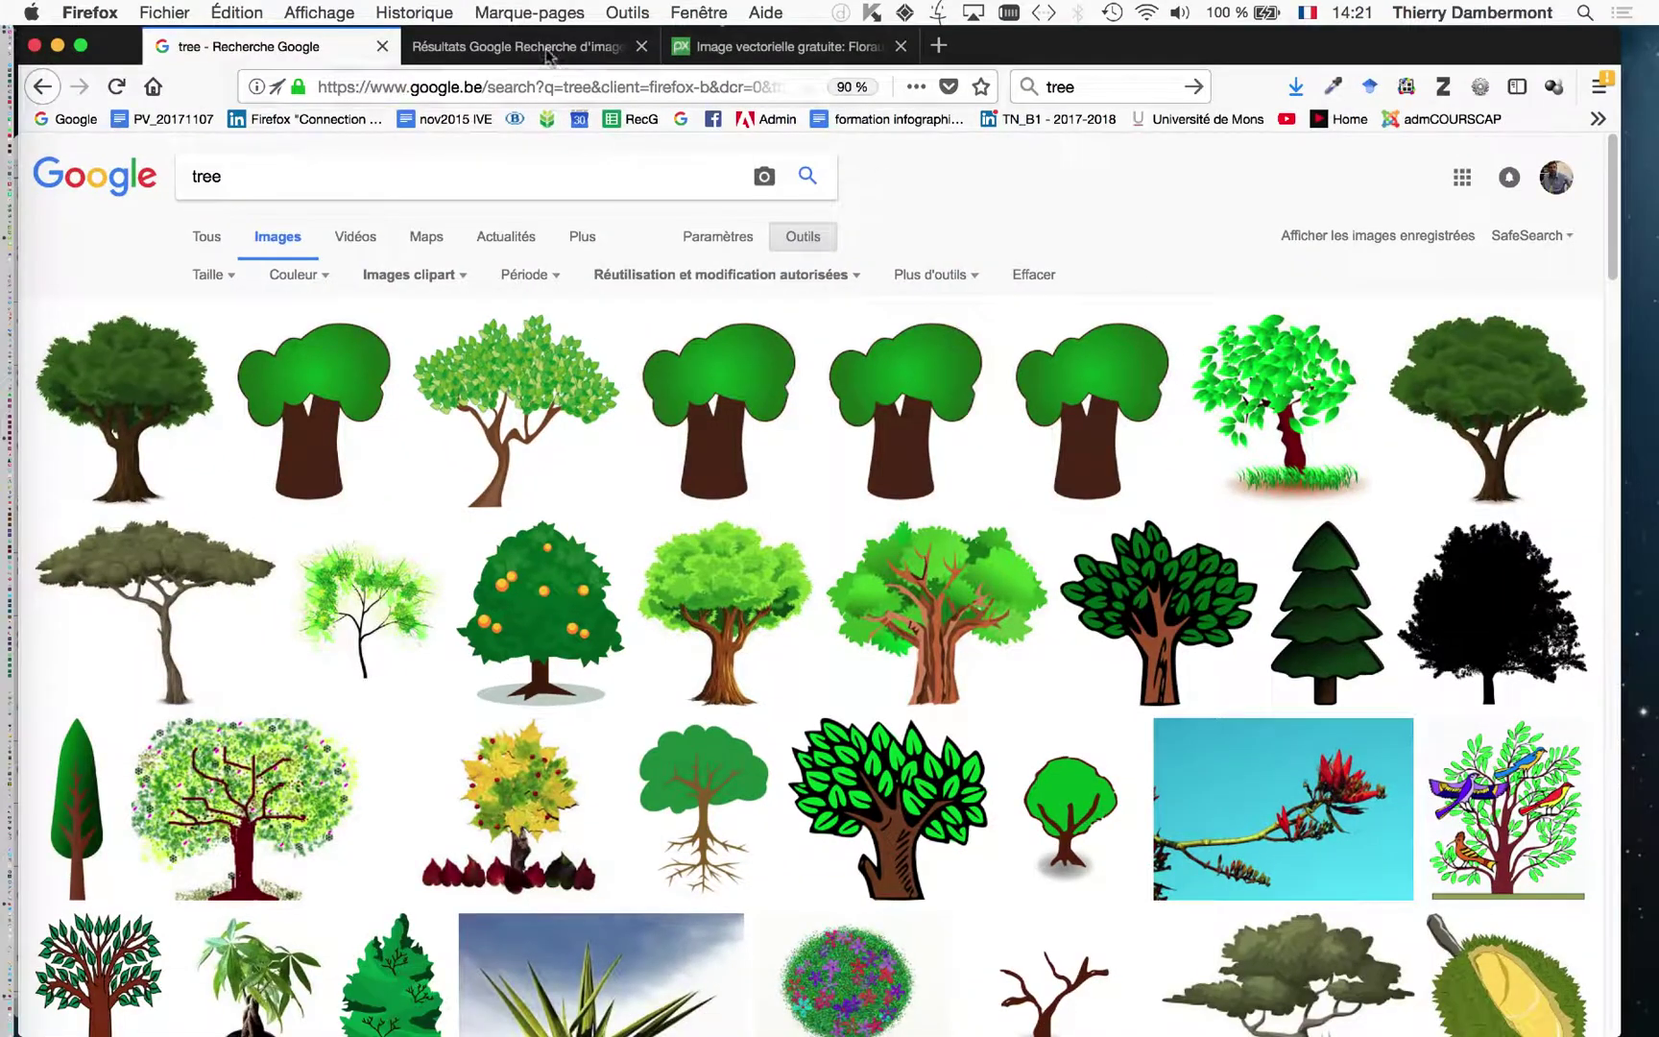
left_click(544, 50)
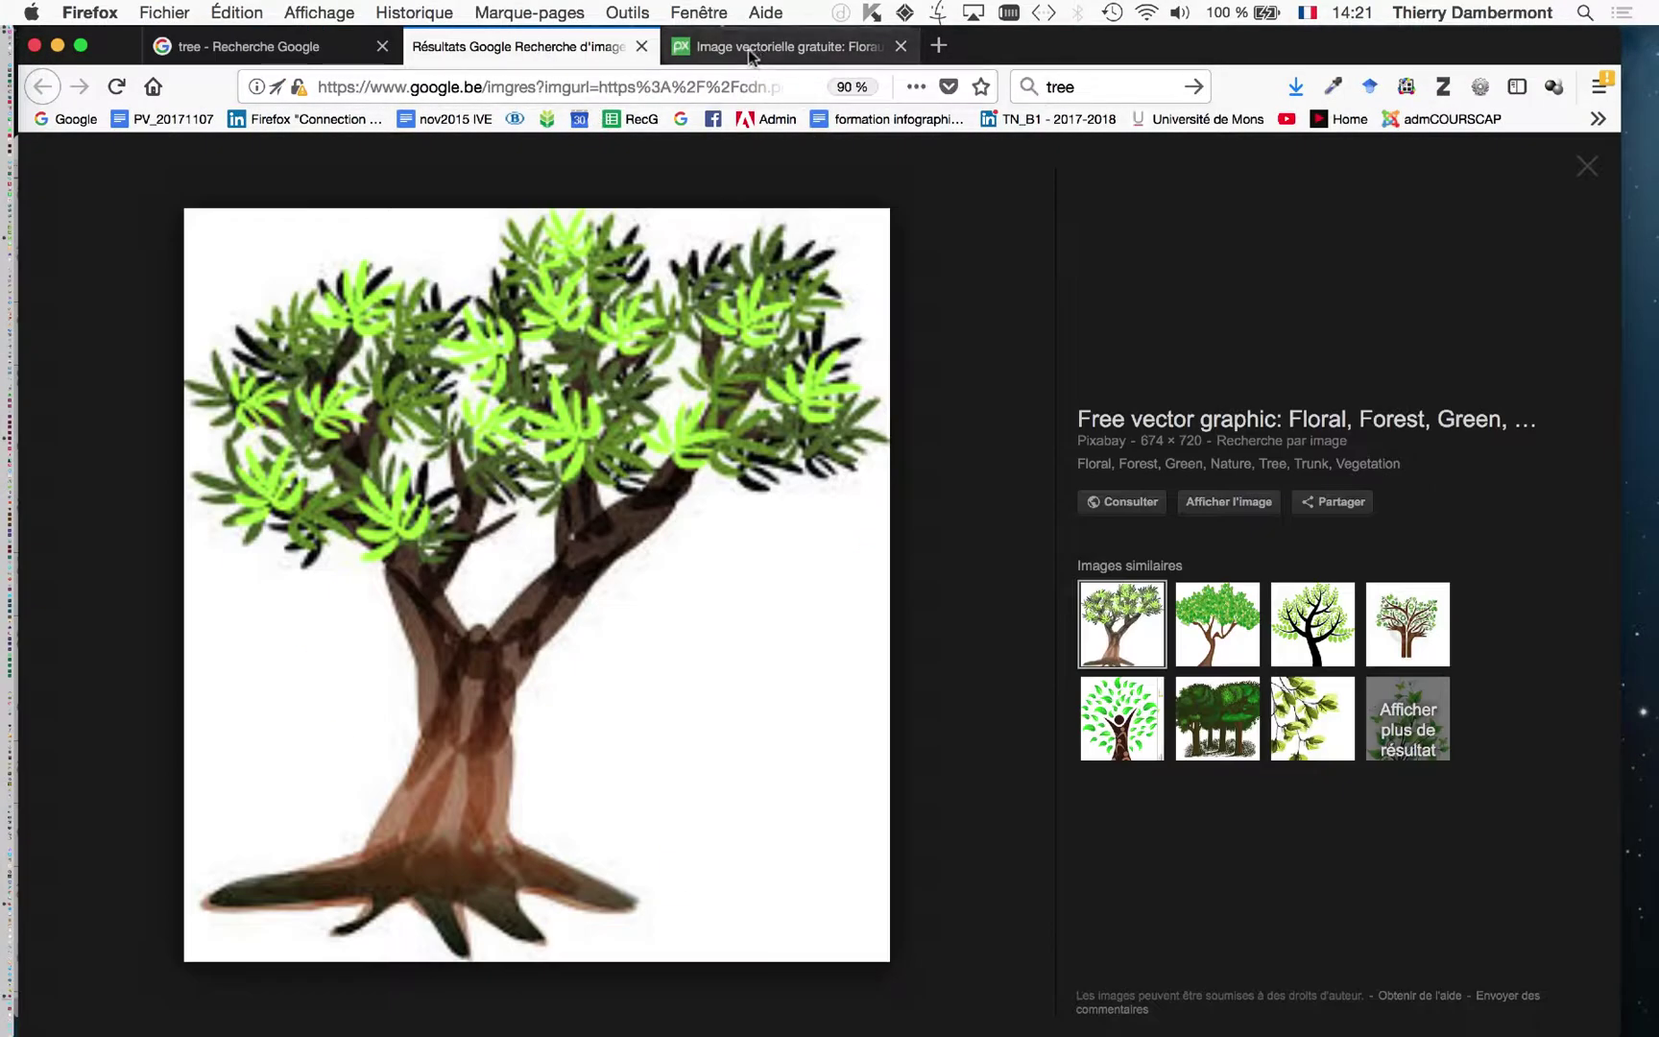
left_click(251, 46)
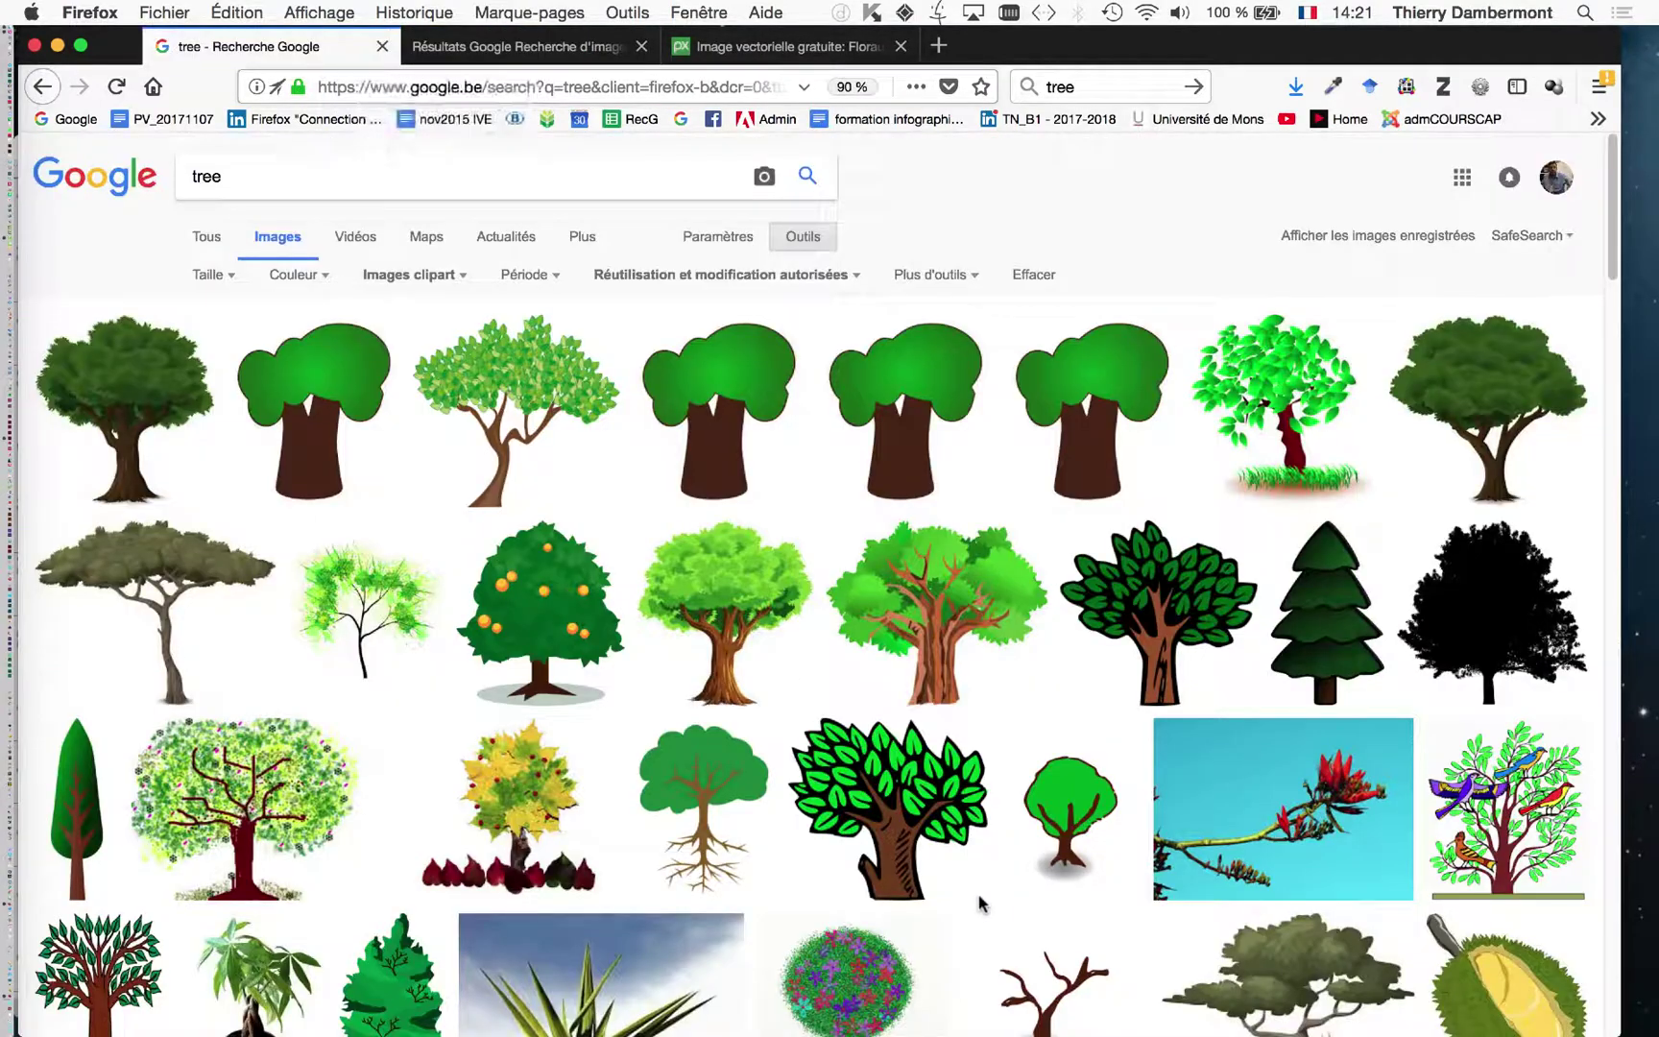
key("super+w")
scroll(981, 906, "down", 5)
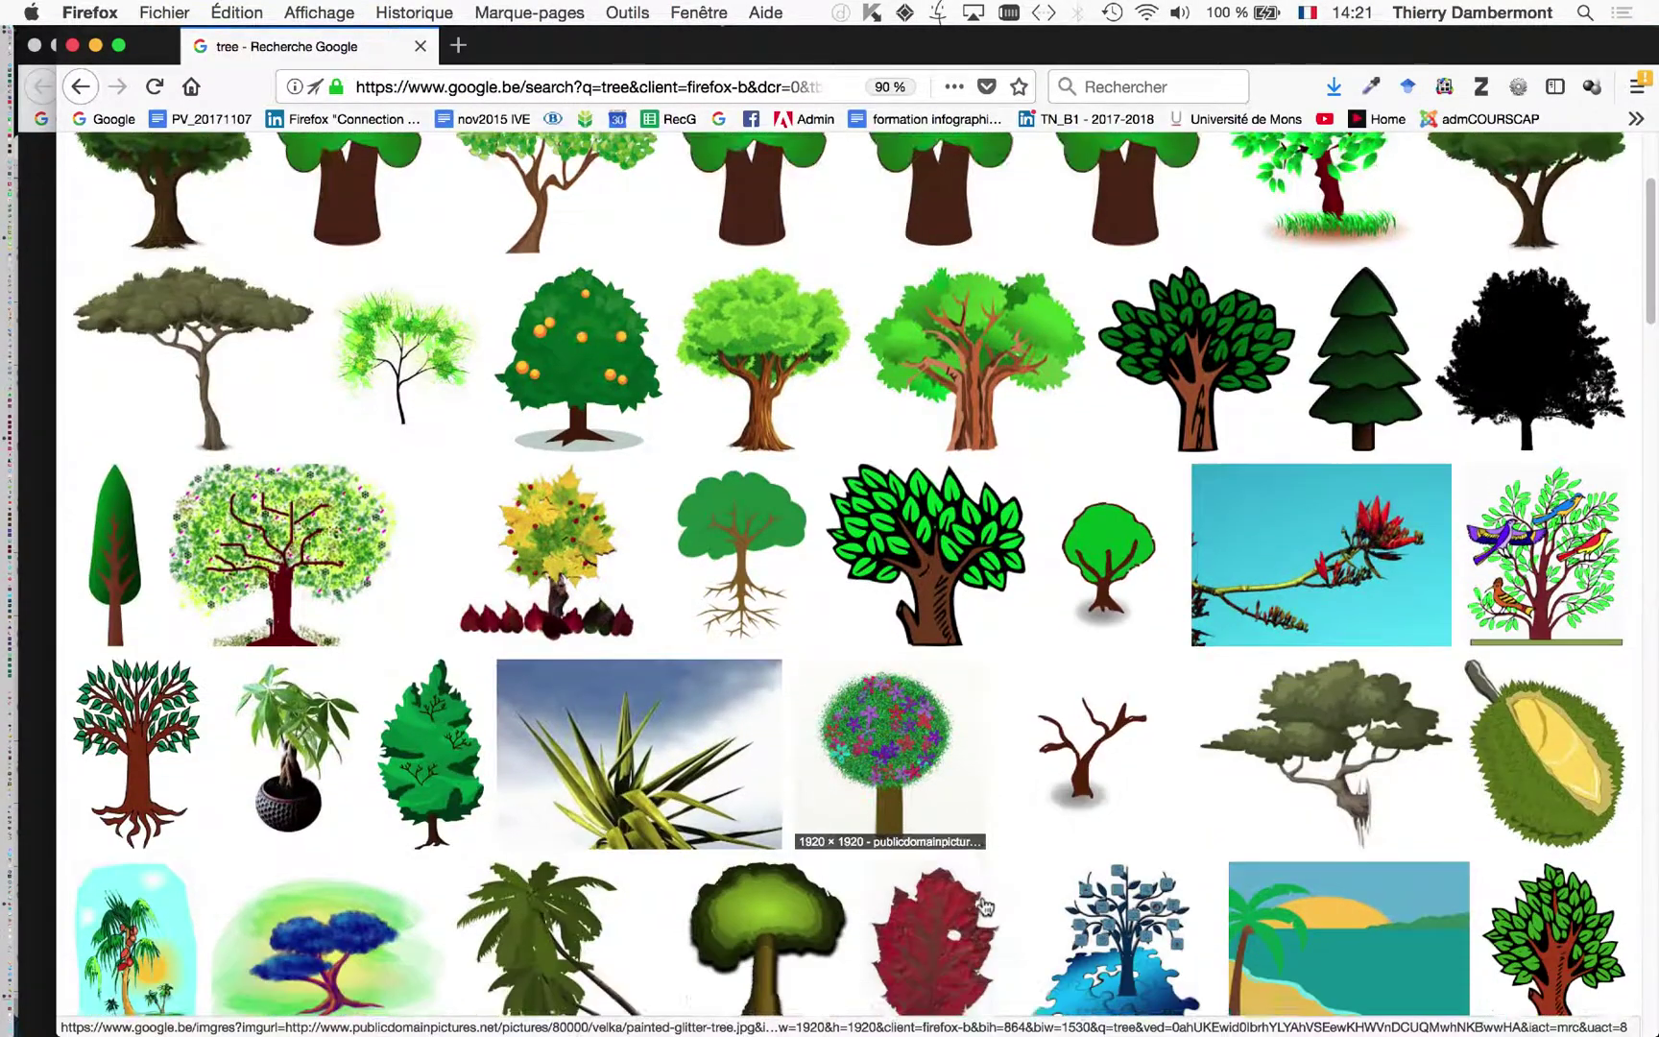
scroll(923, 765, "down", 3)
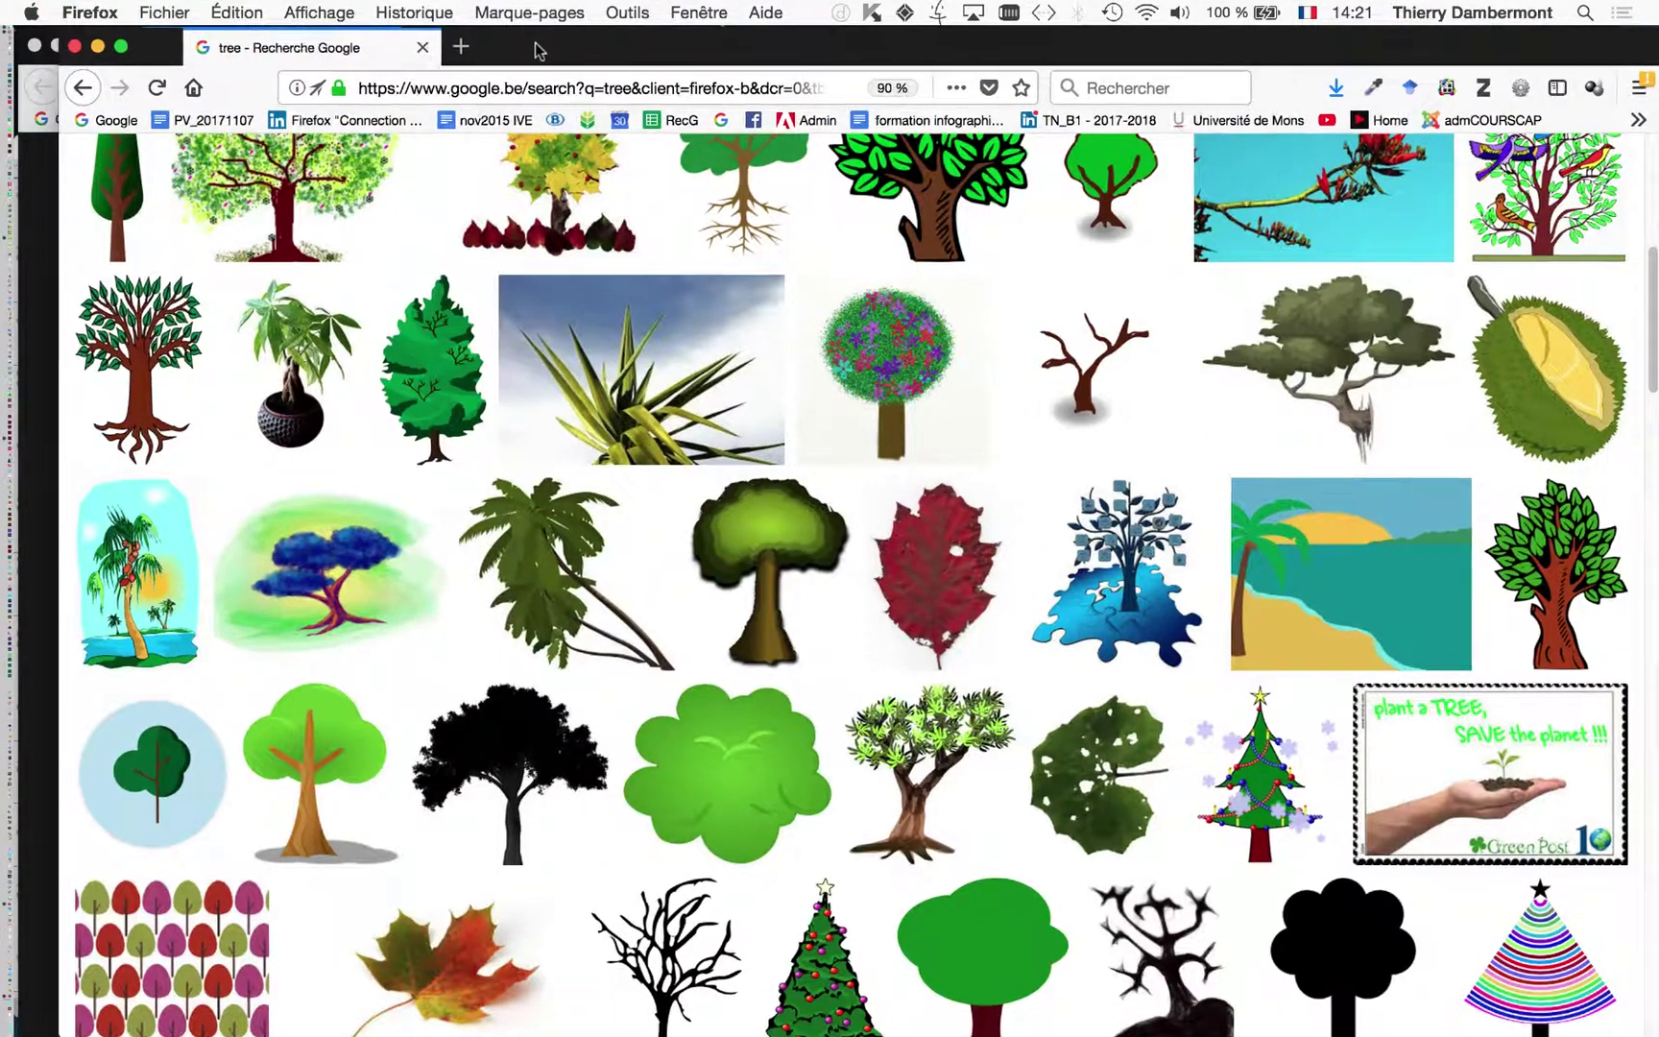
Move the tree results window aside and bring up the Pixabay page of the leafy tree image
left_click_drag(531, 48, 625, 348)
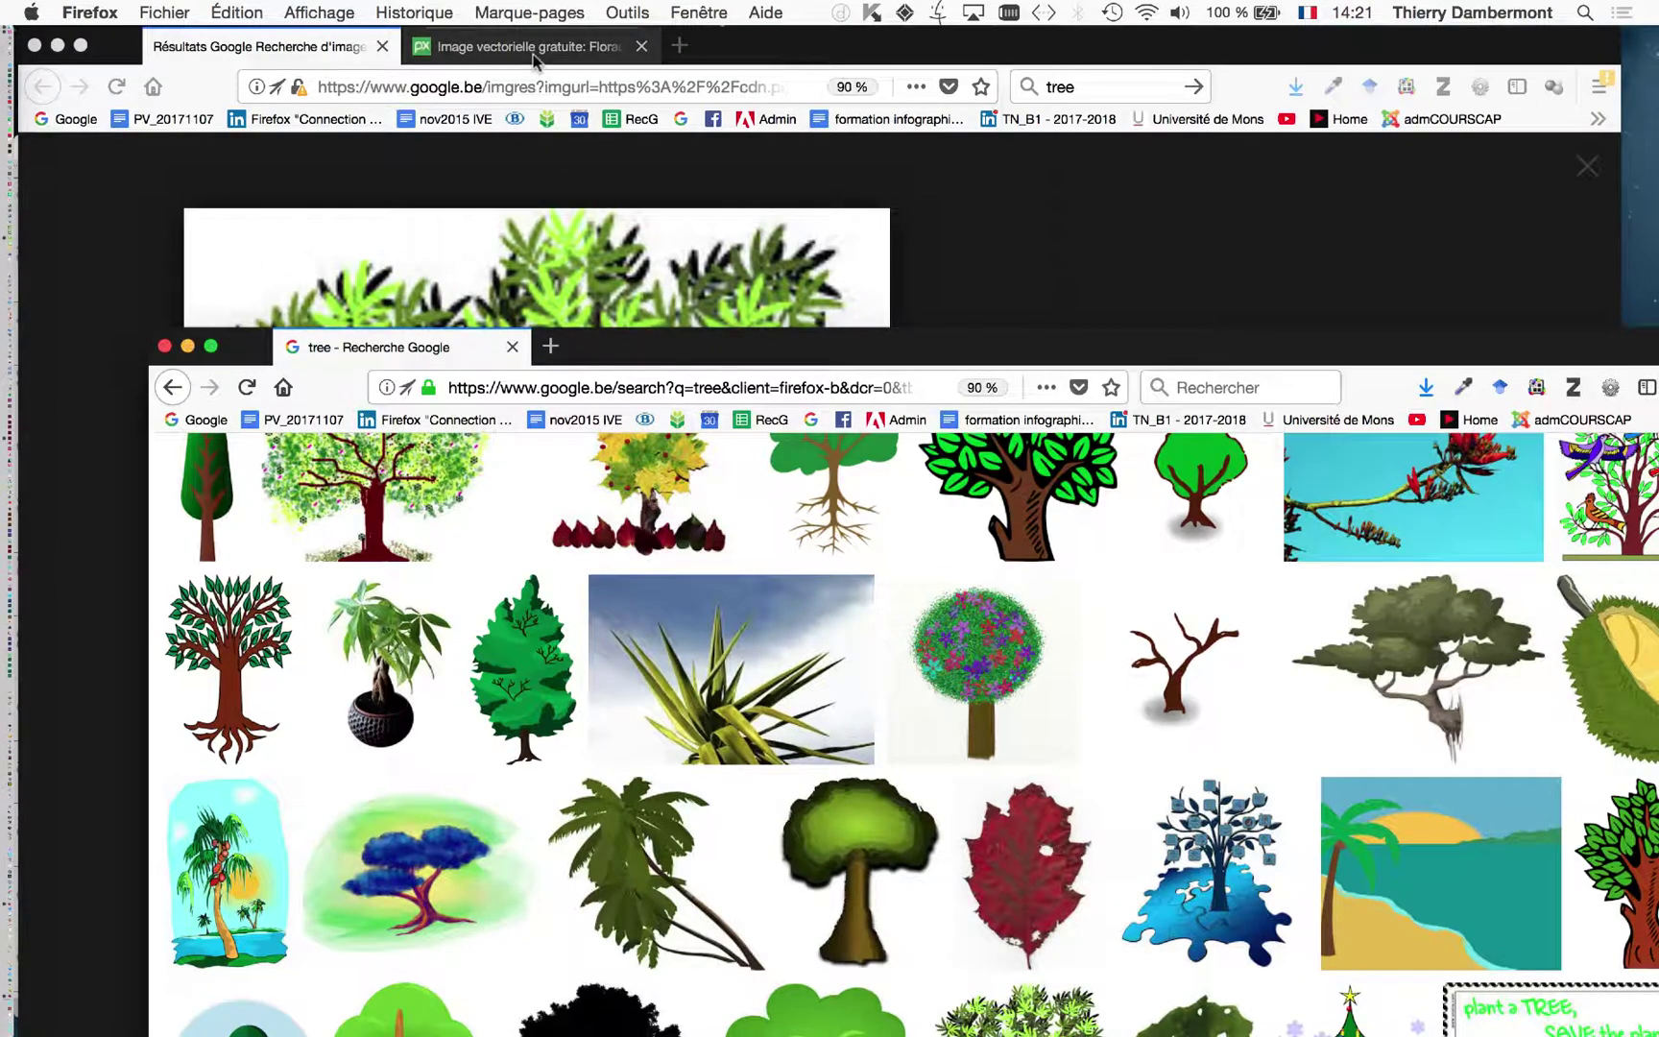
left_click(318, 46)
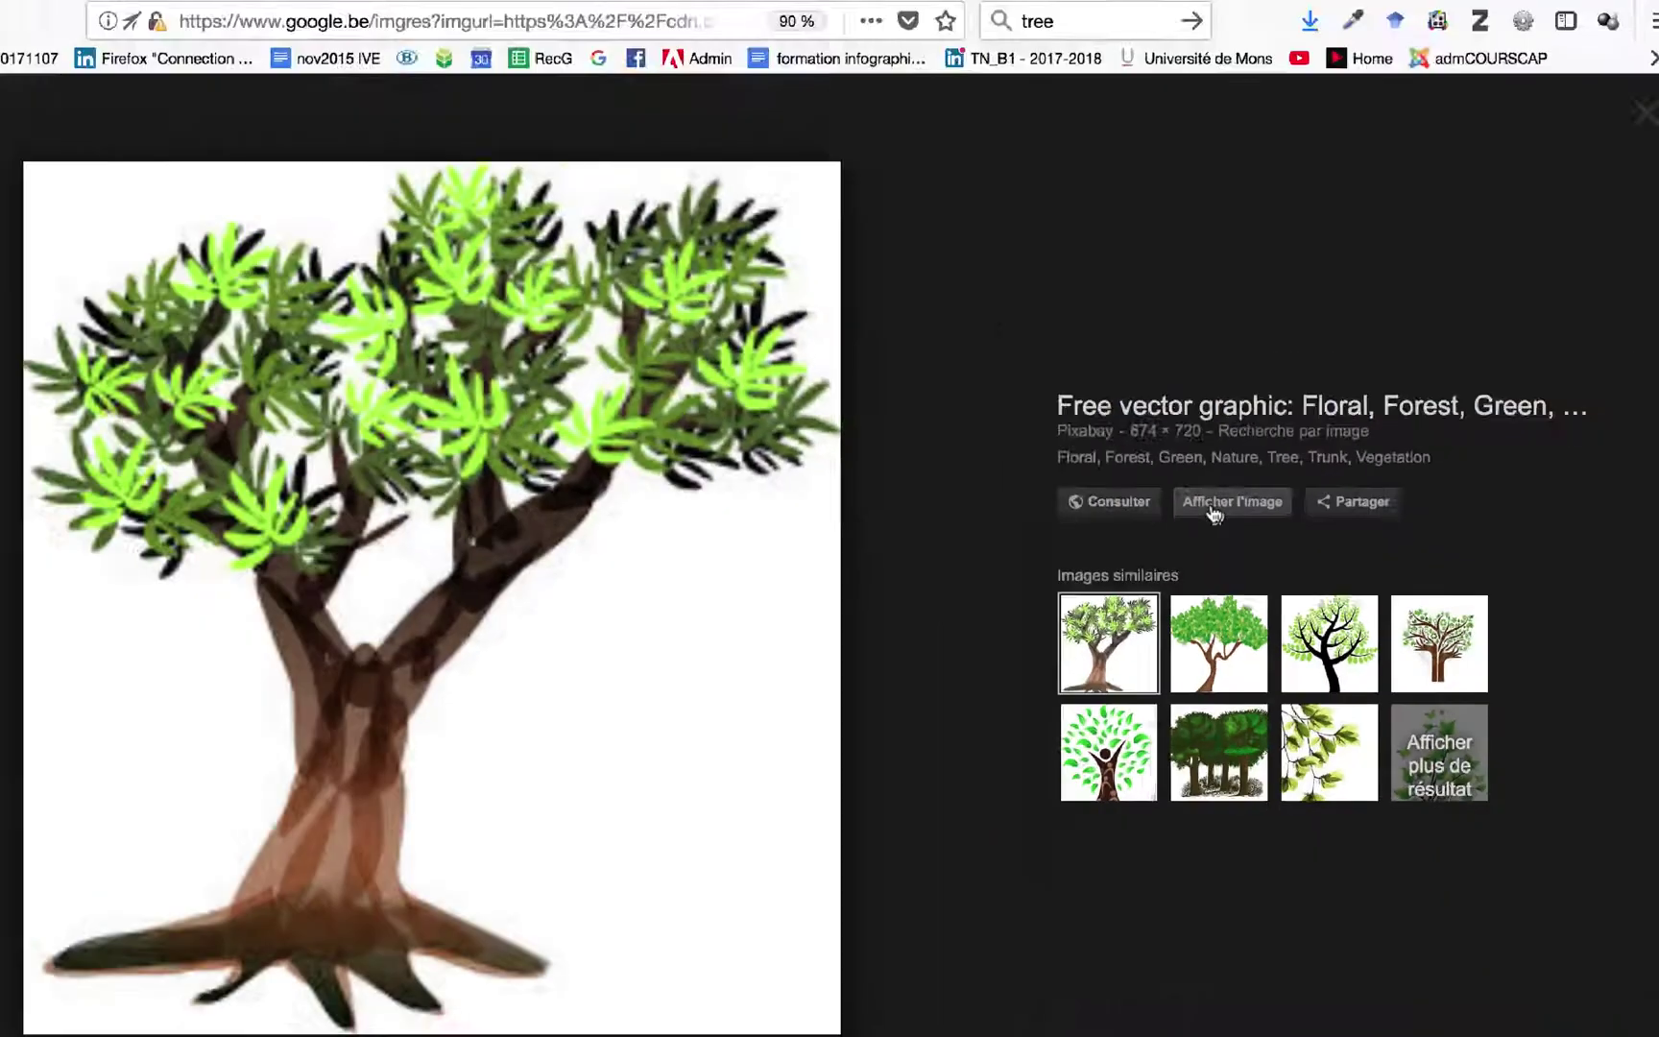
left_click(1215, 501)
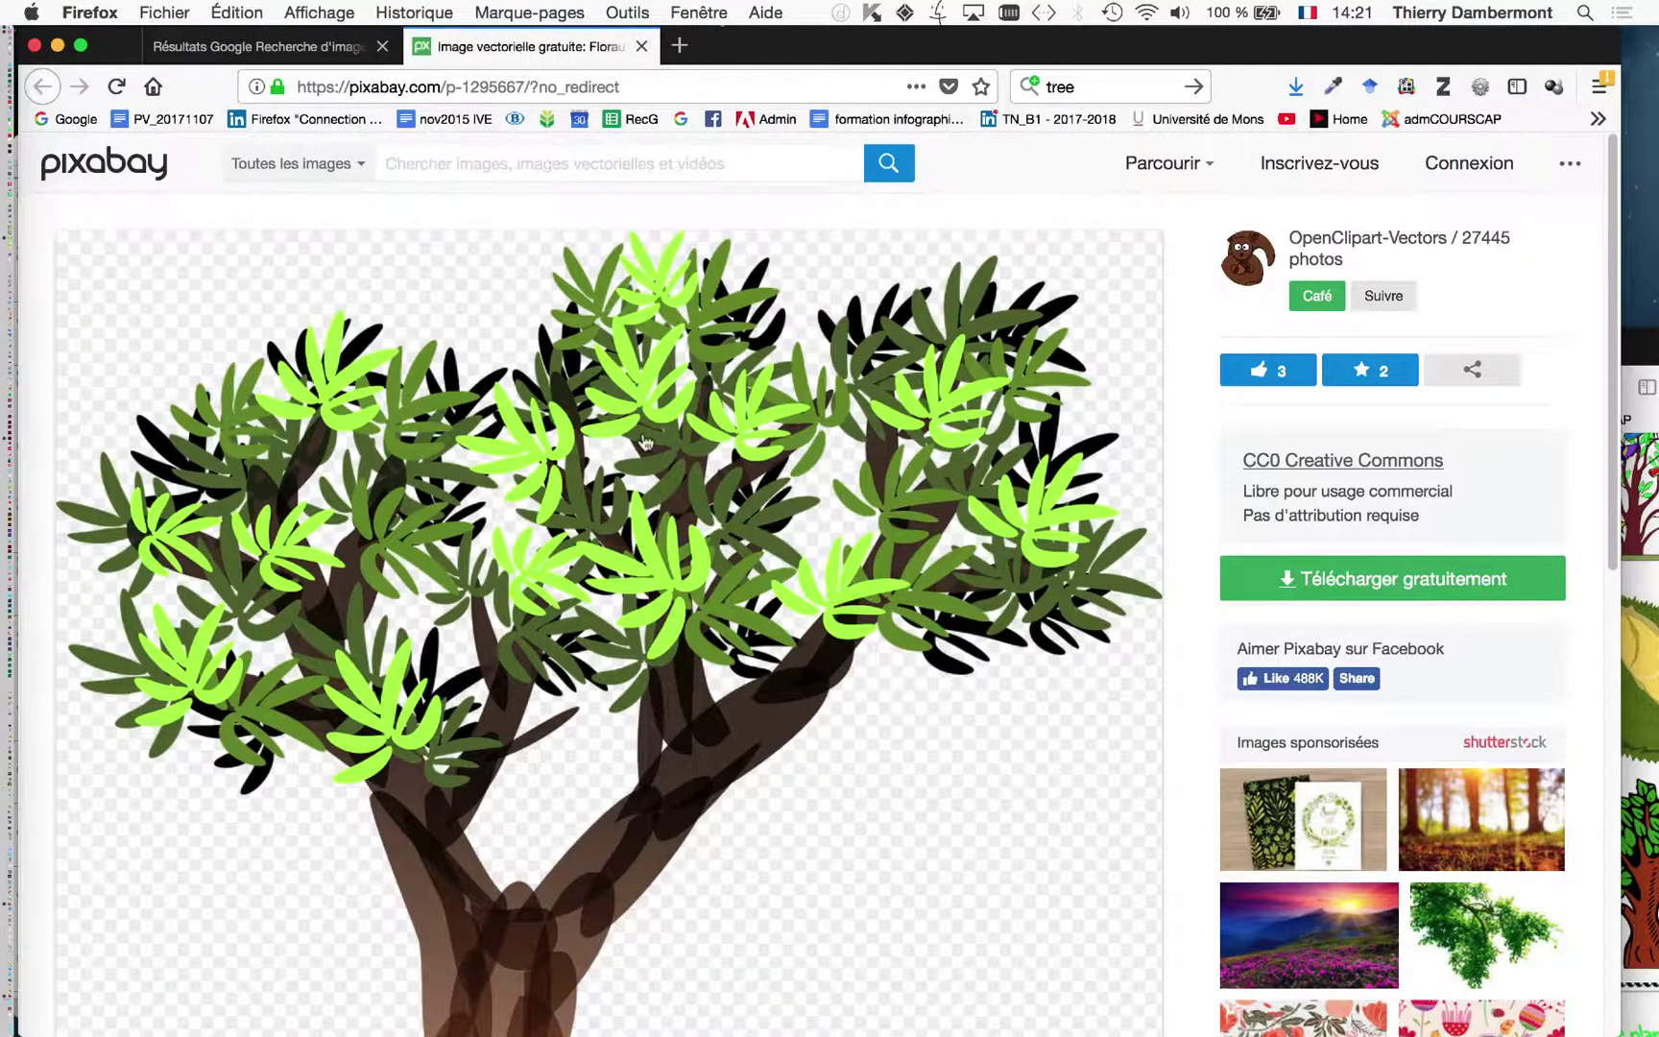
Save the tree image as floral-1295667_1280.png in the ID initiation JOUR 4 folder
right_click(658, 532)
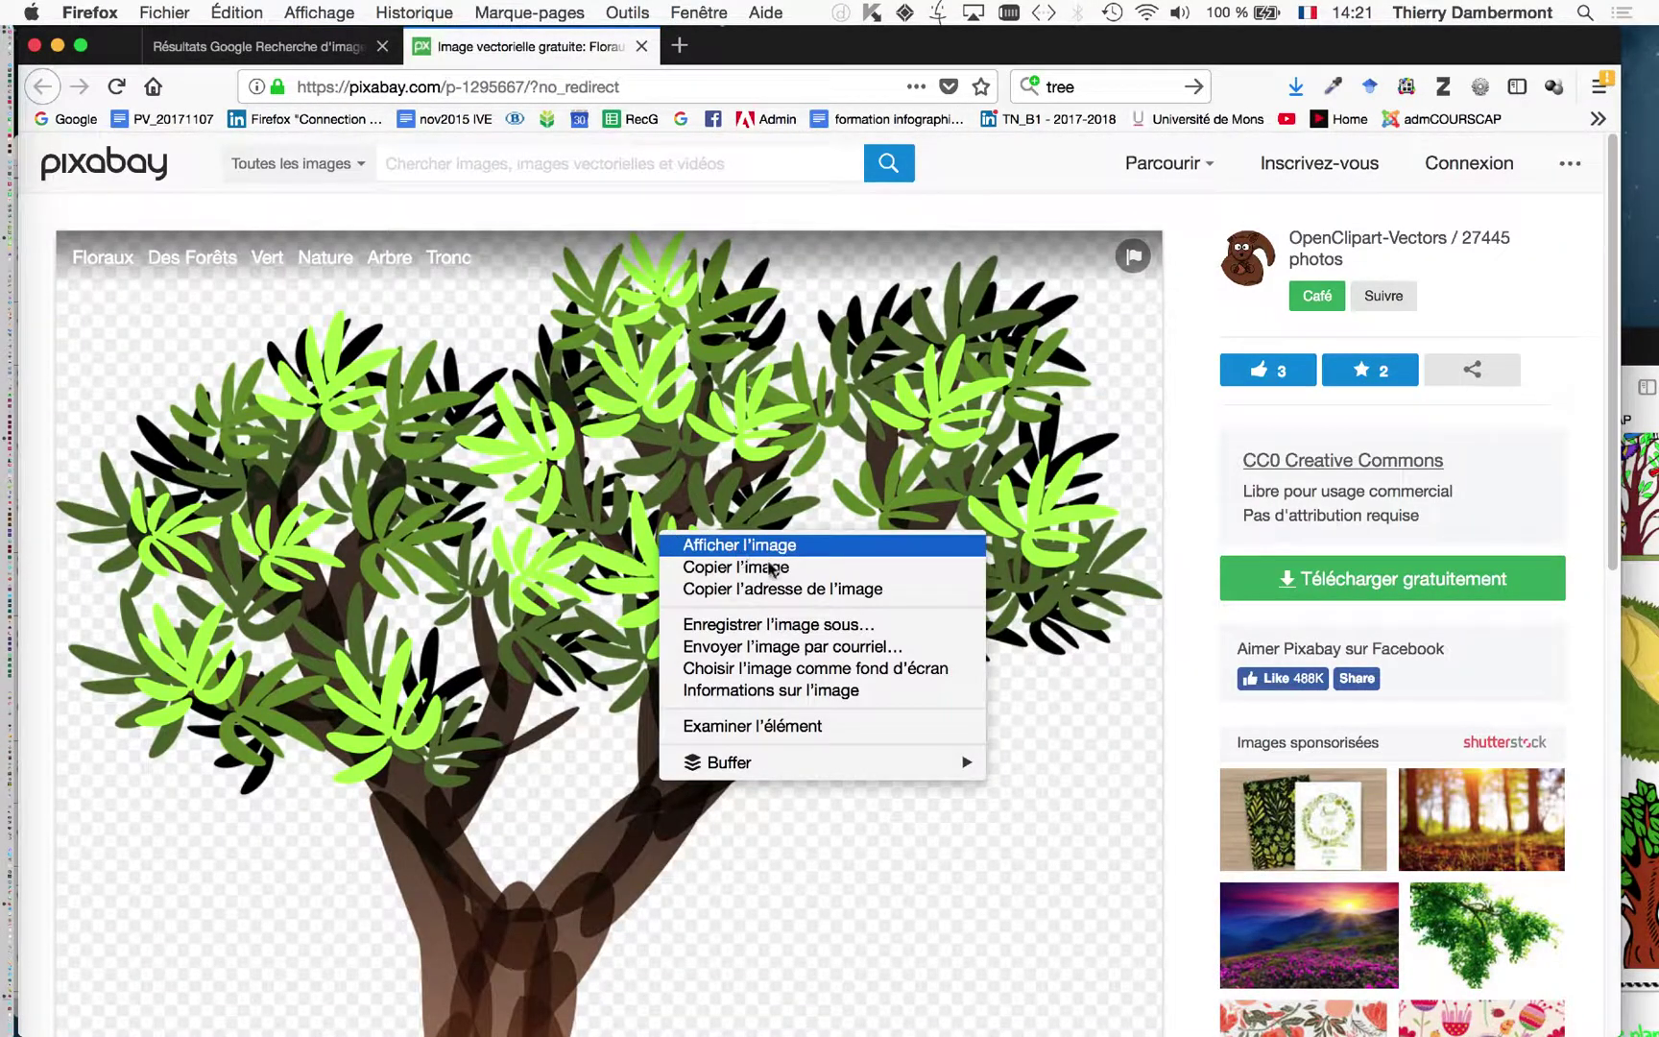
left_click(815, 626)
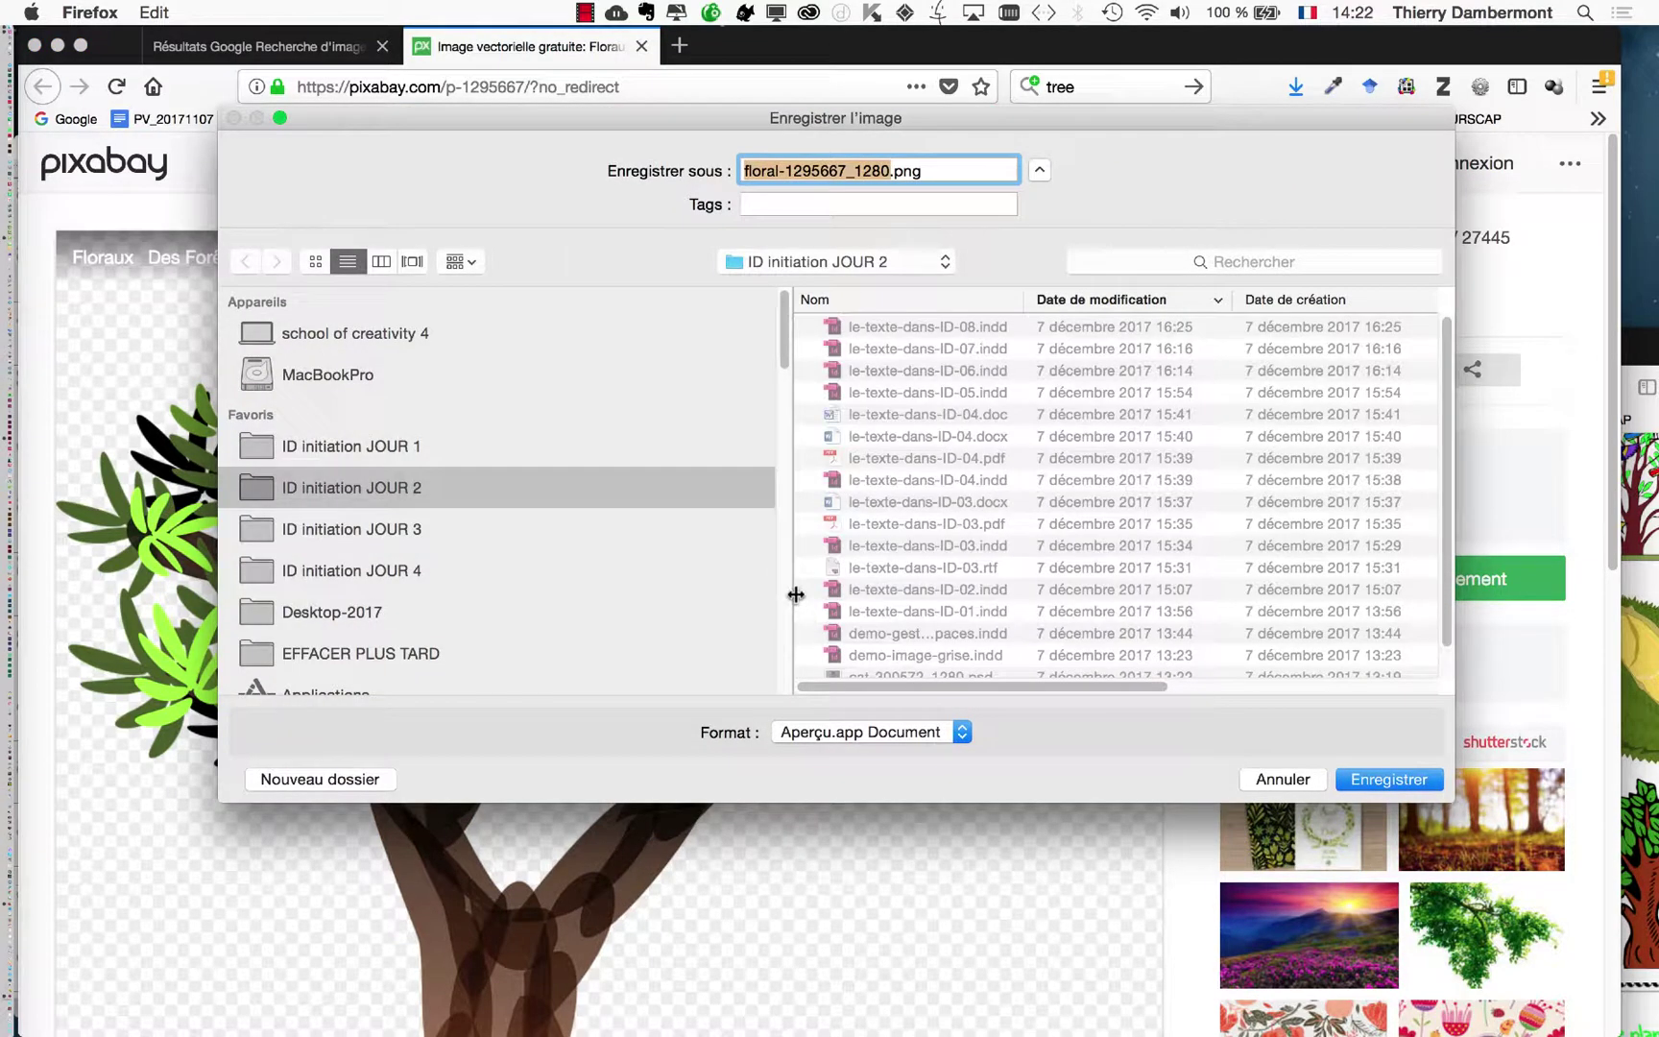
left_click(537, 567)
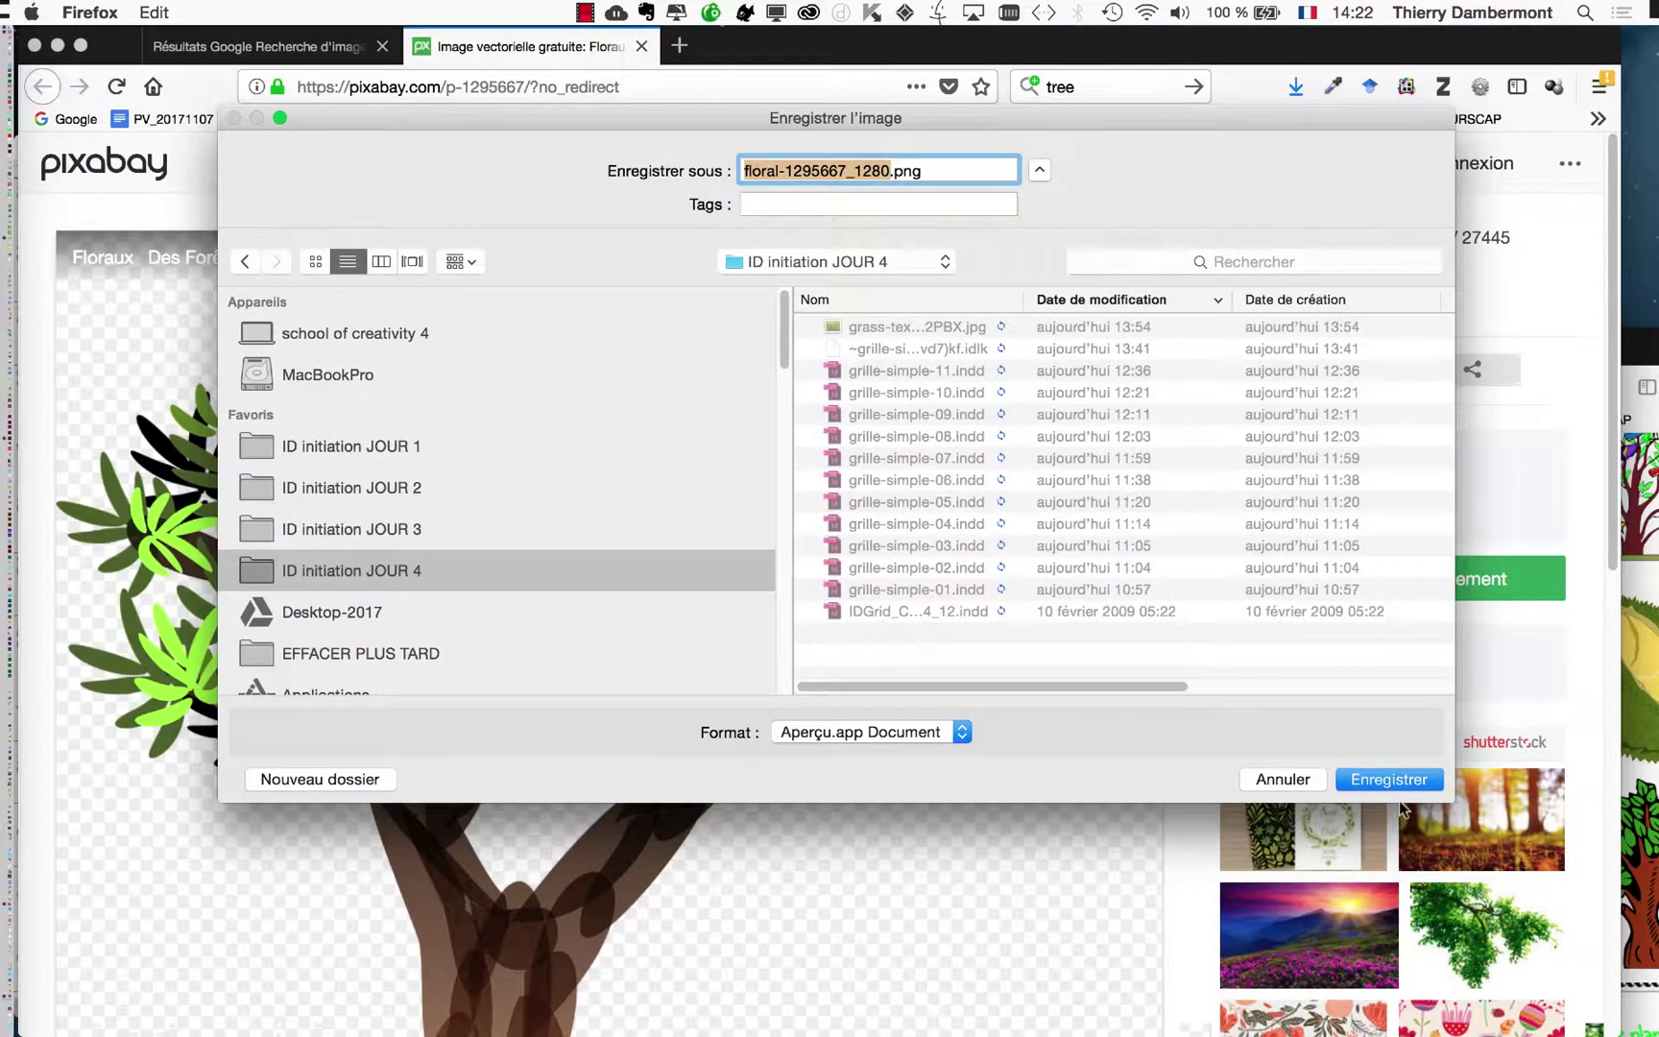
left_click(1394, 779)
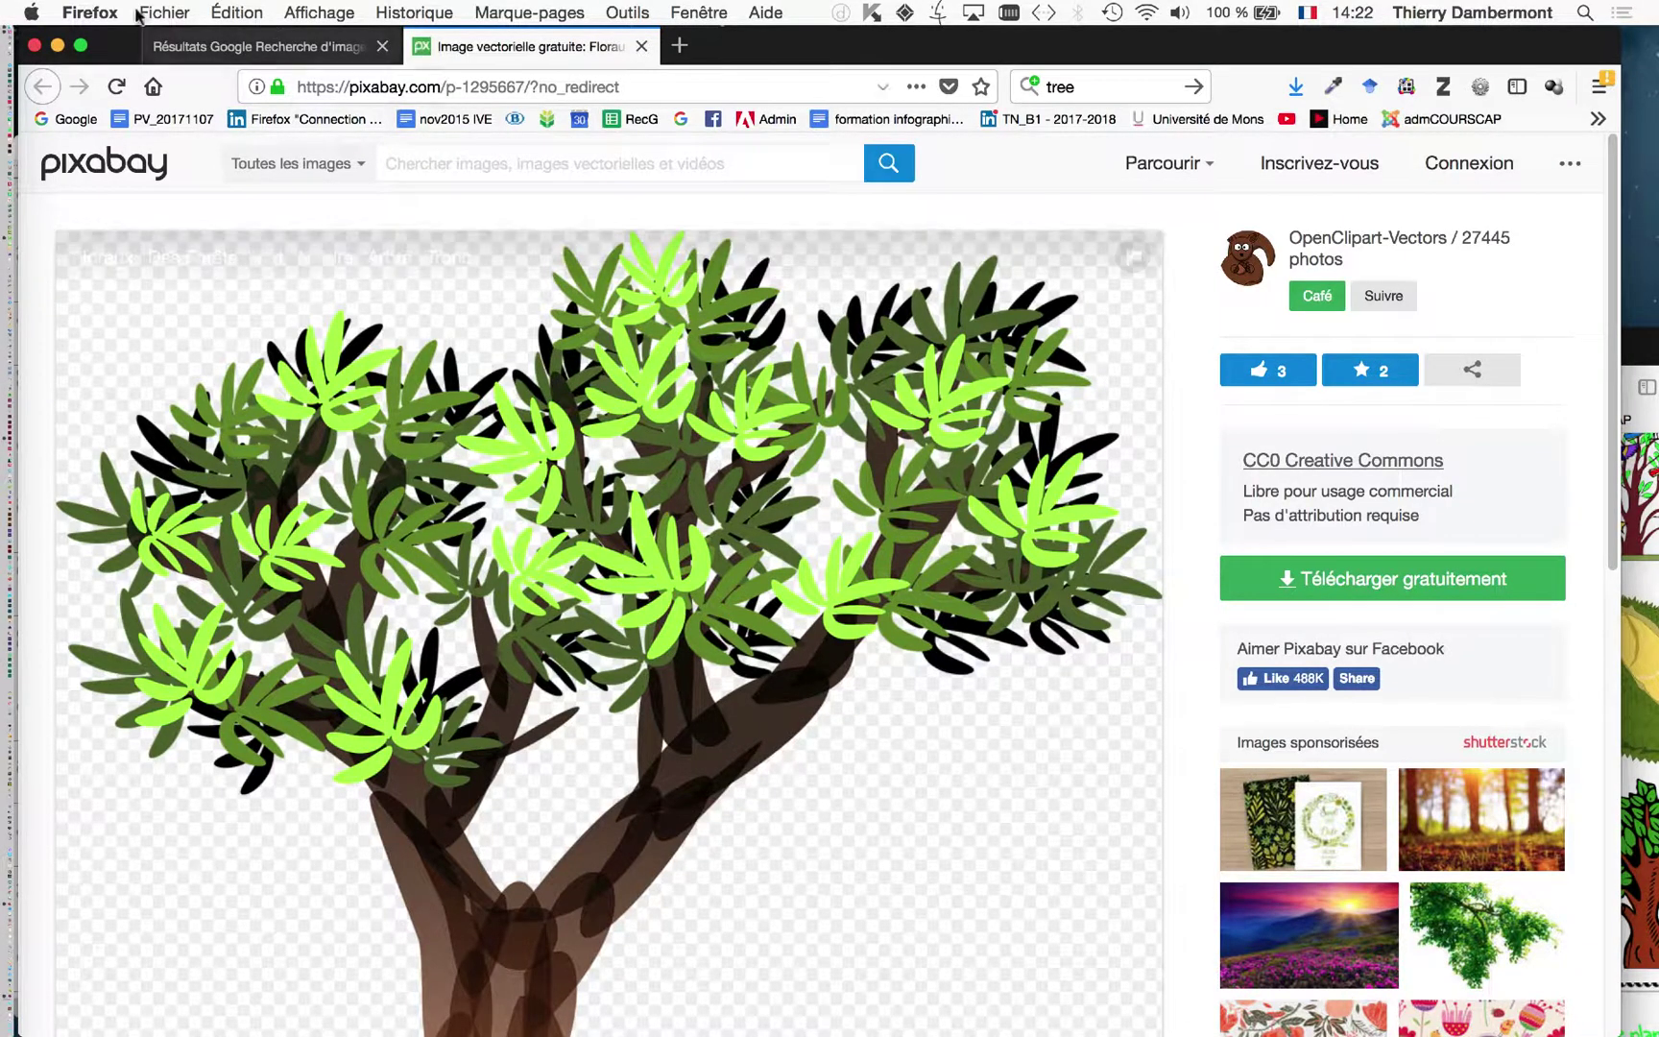
Close the Pixabay browser window, minimise the tree results window and return to the grille-simple-10.indd document in InDesign
key("super+shift+w")
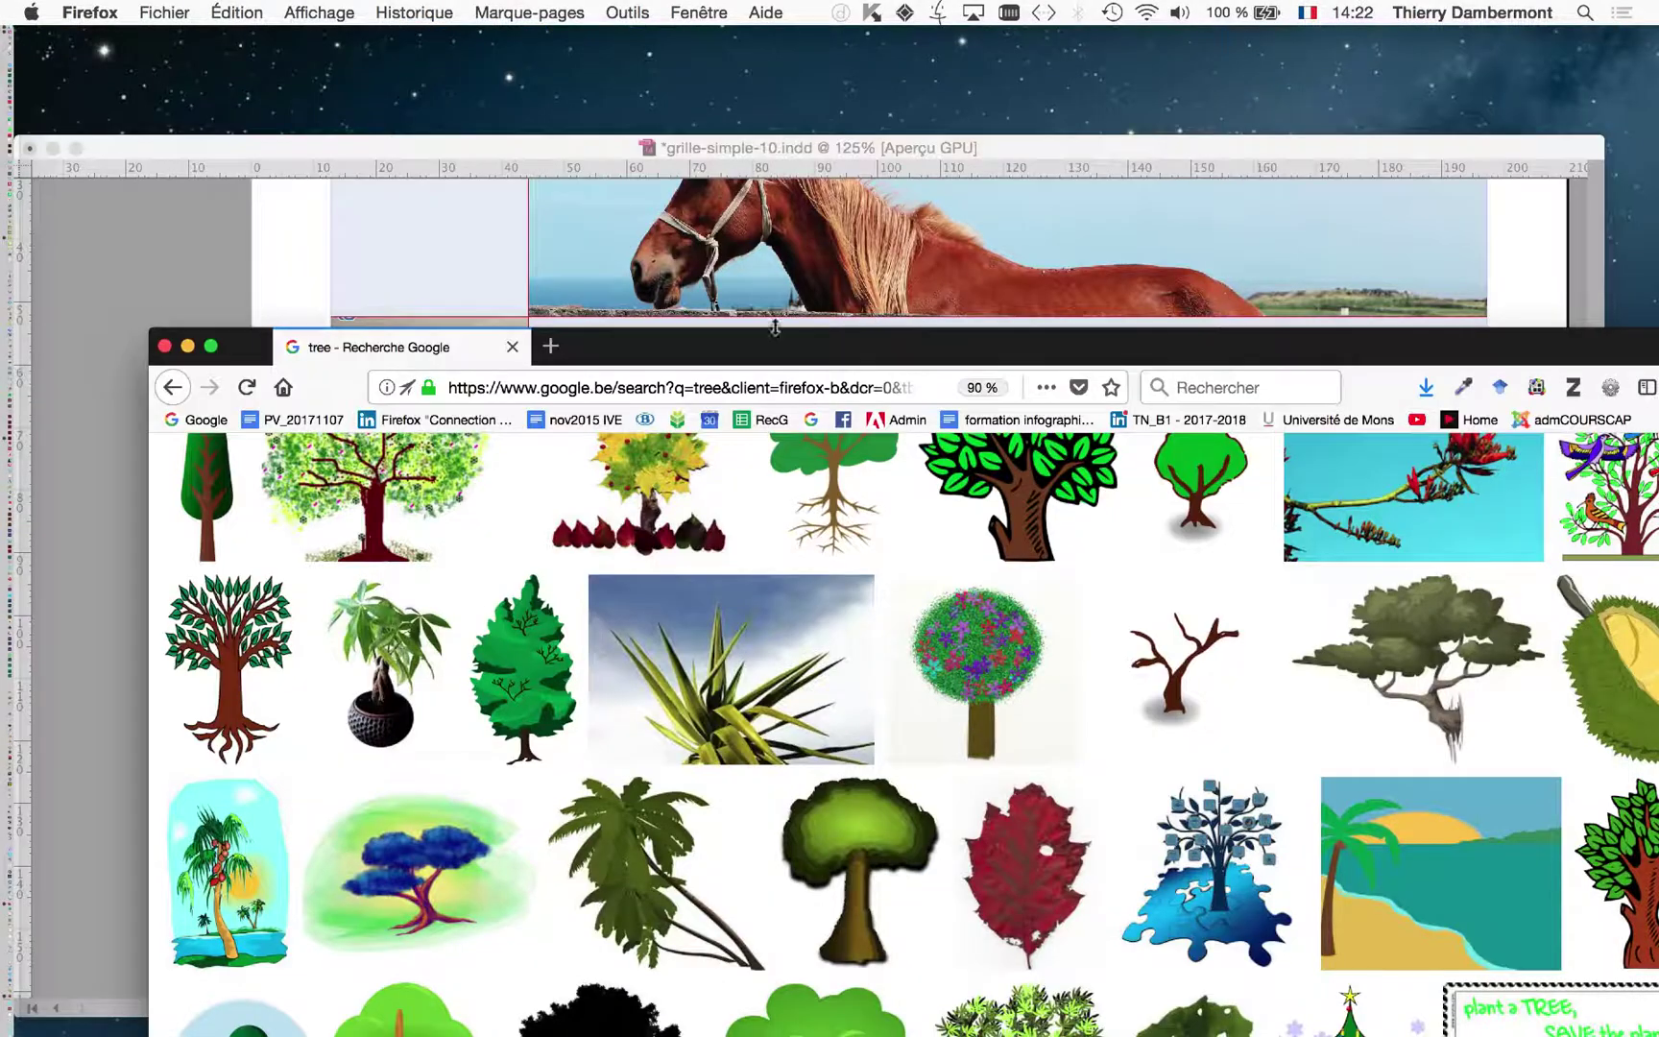
left_click(188, 347)
left_click(460, 149)
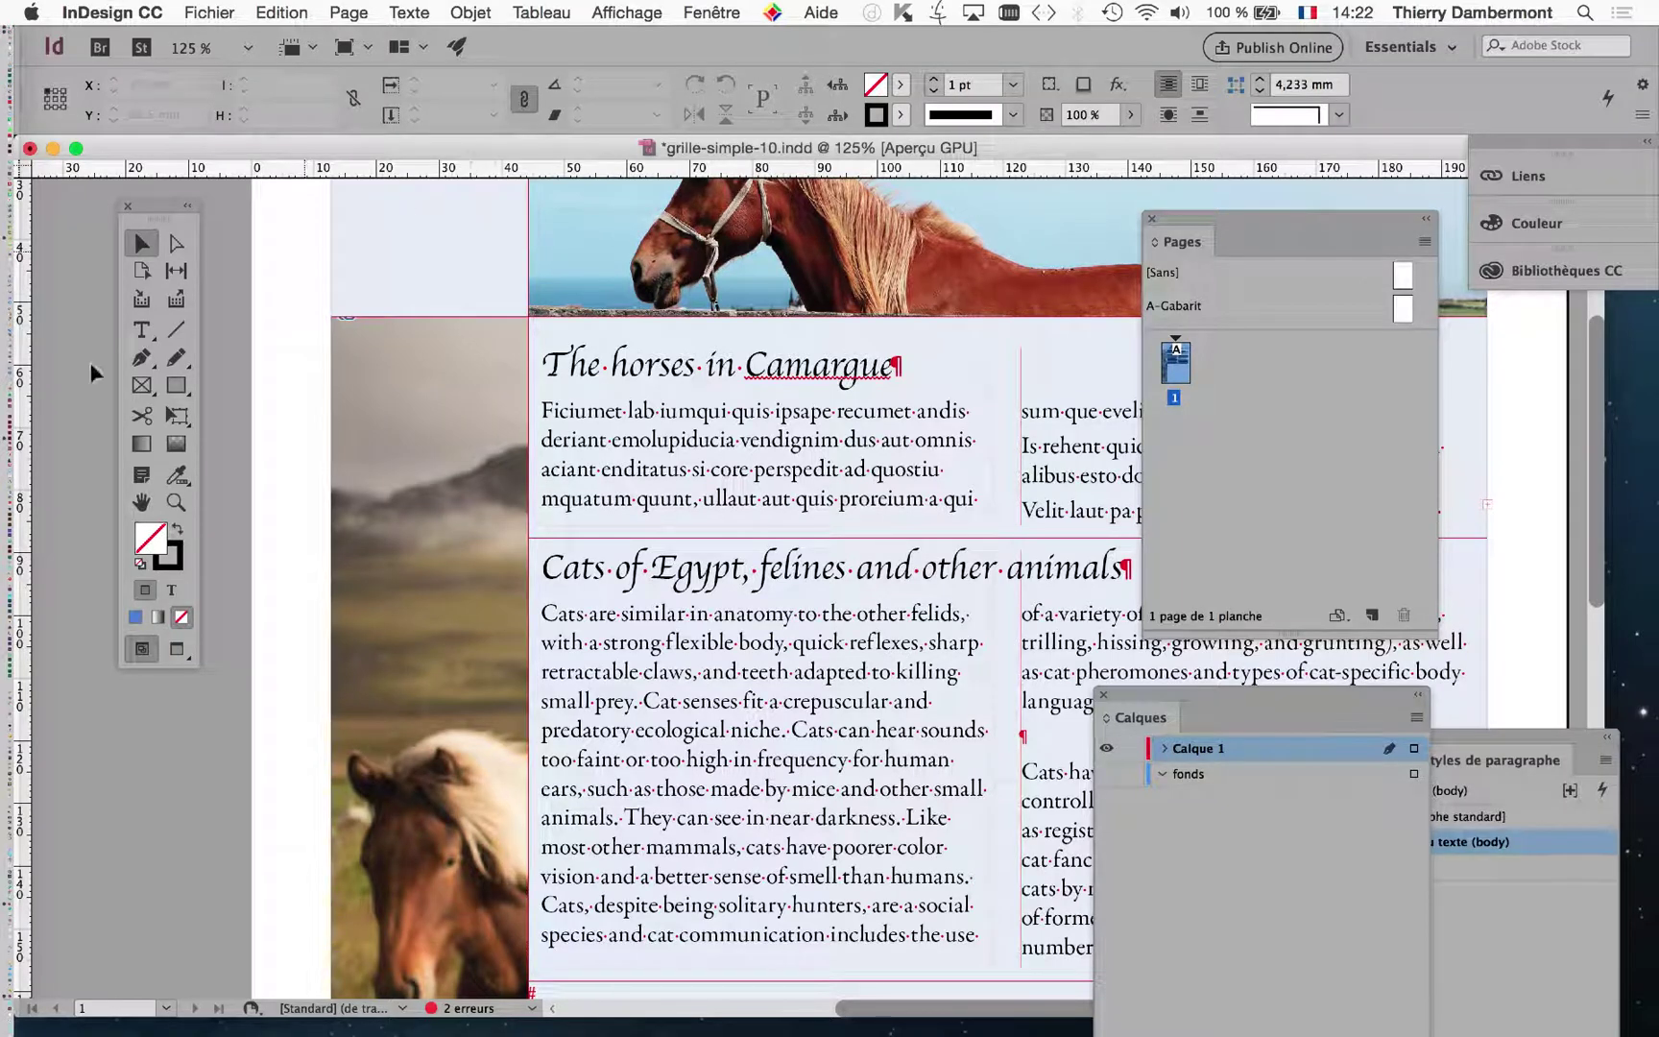
Switch to Adobe Illustrator CC 2017 and hide all other applications
mouse_move(11, 461)
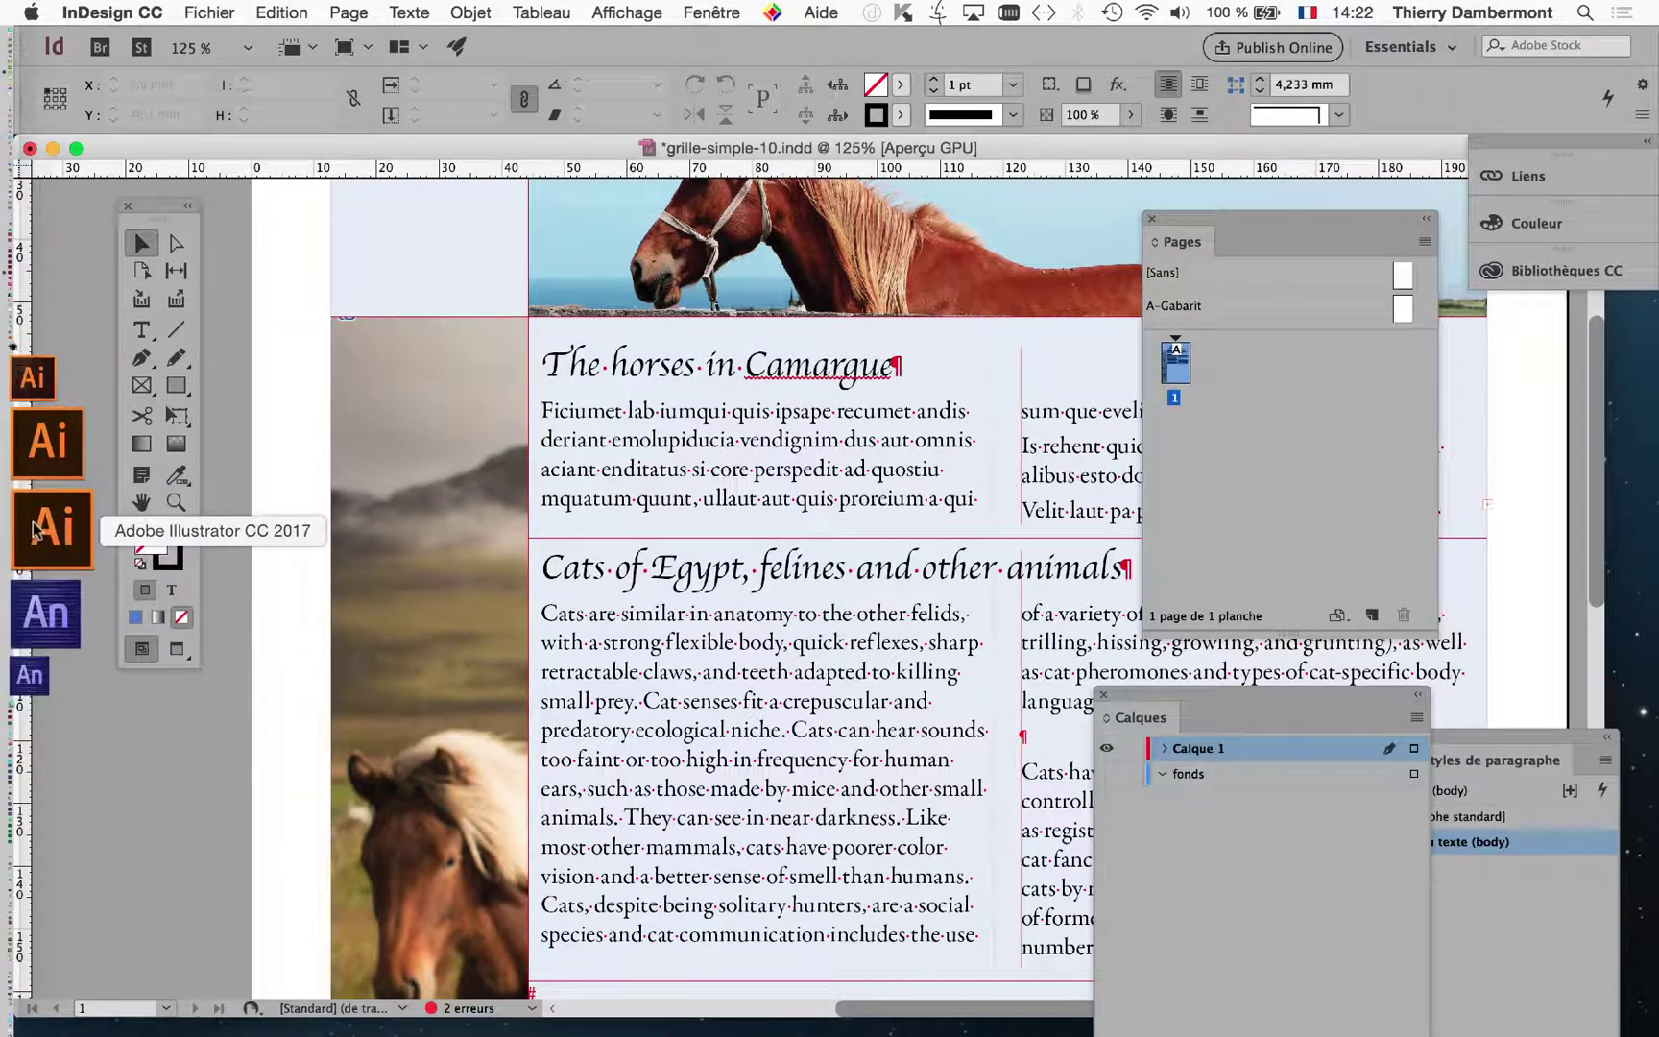
left_click(34, 528)
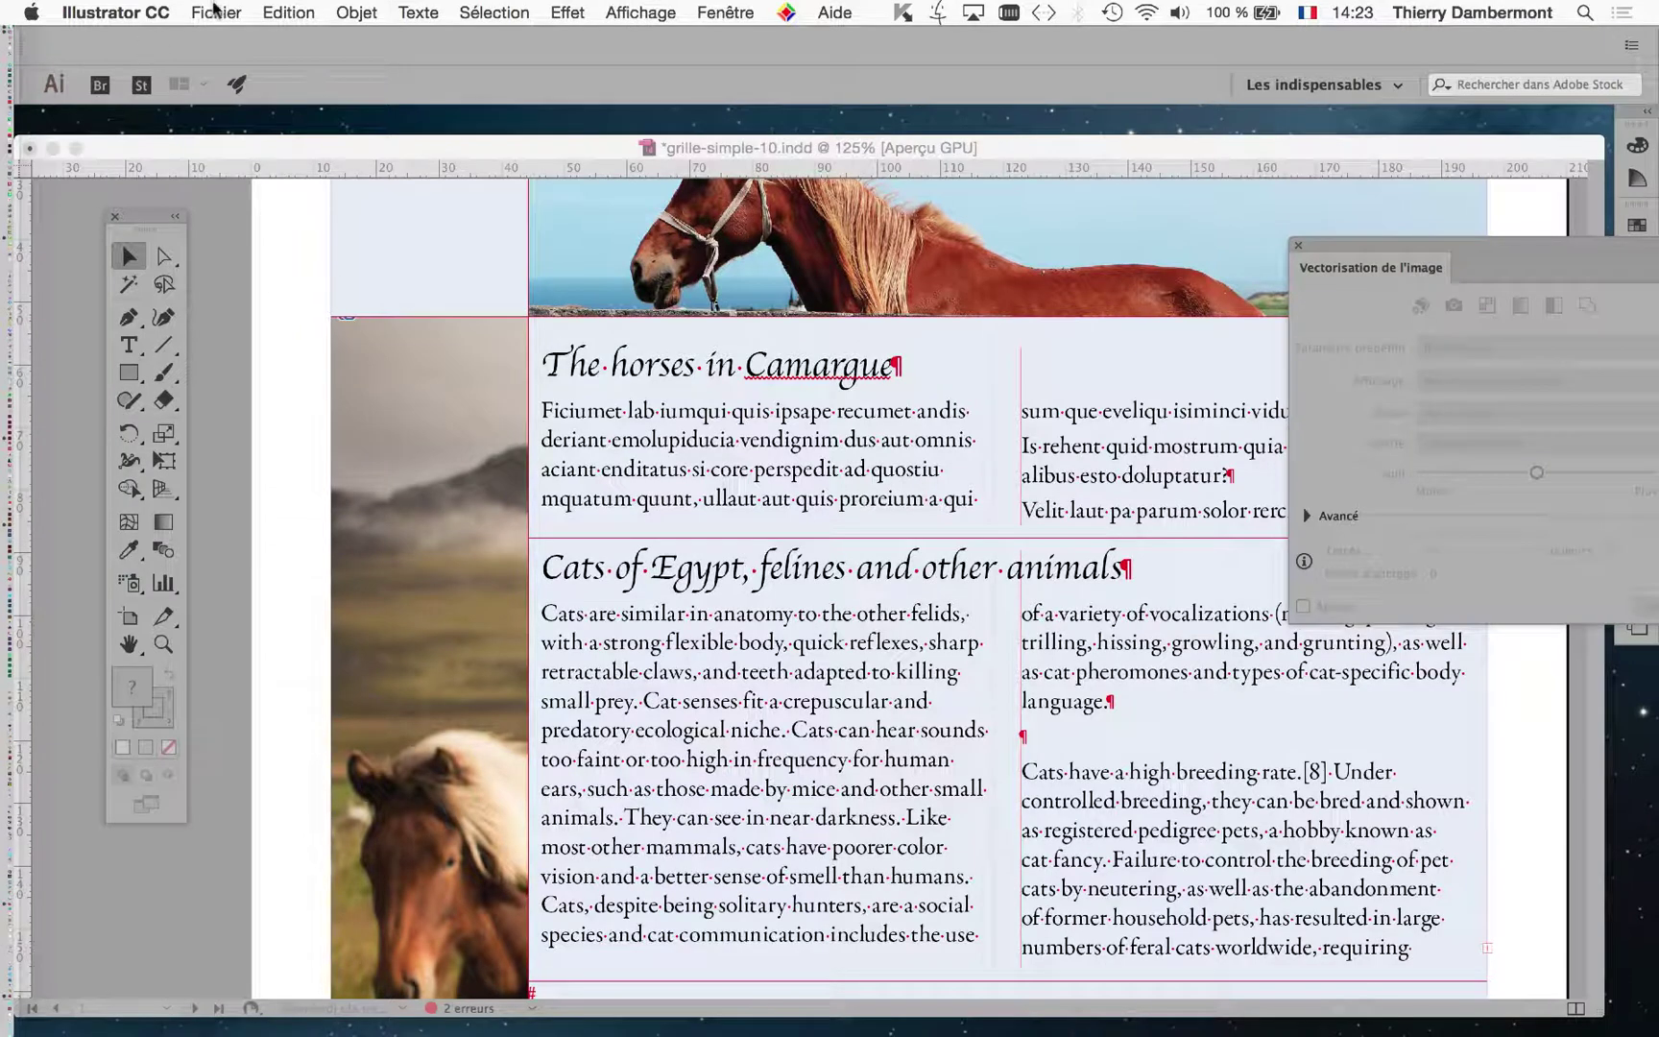
key("super+alt+h")
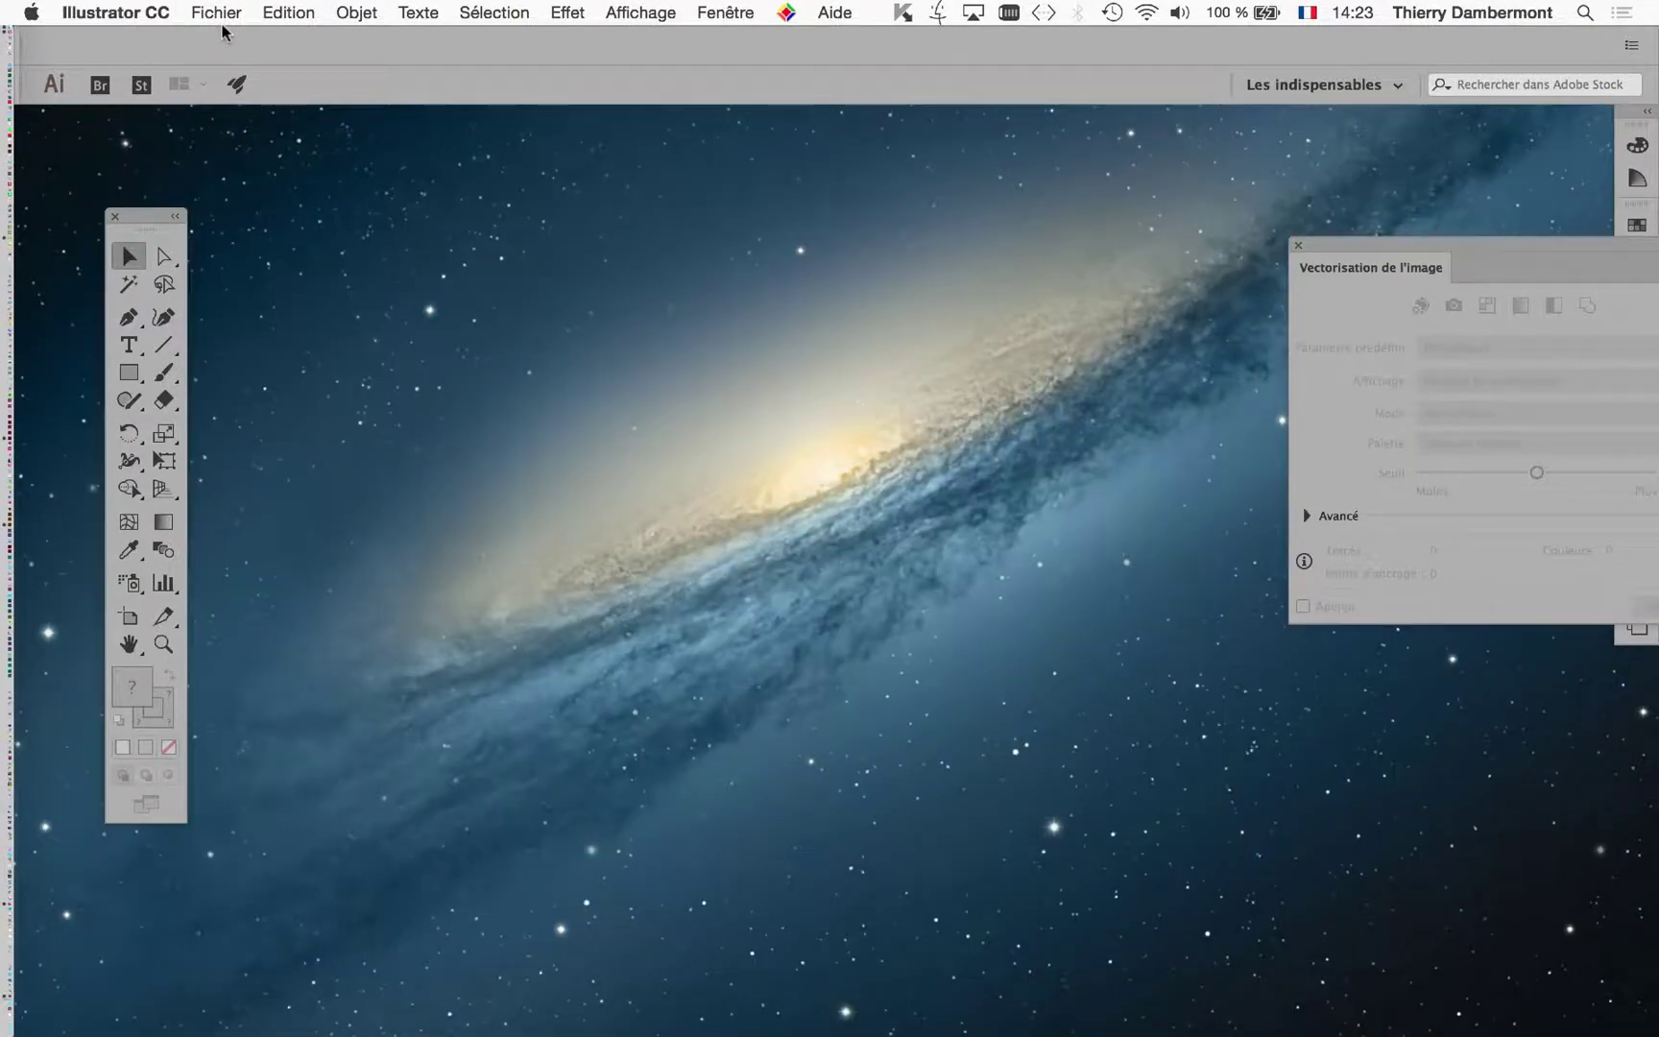
Create a new A4 portrait document, 210 x 297 mm, with a profile in CMJN colour mode
left_click(220, 7)
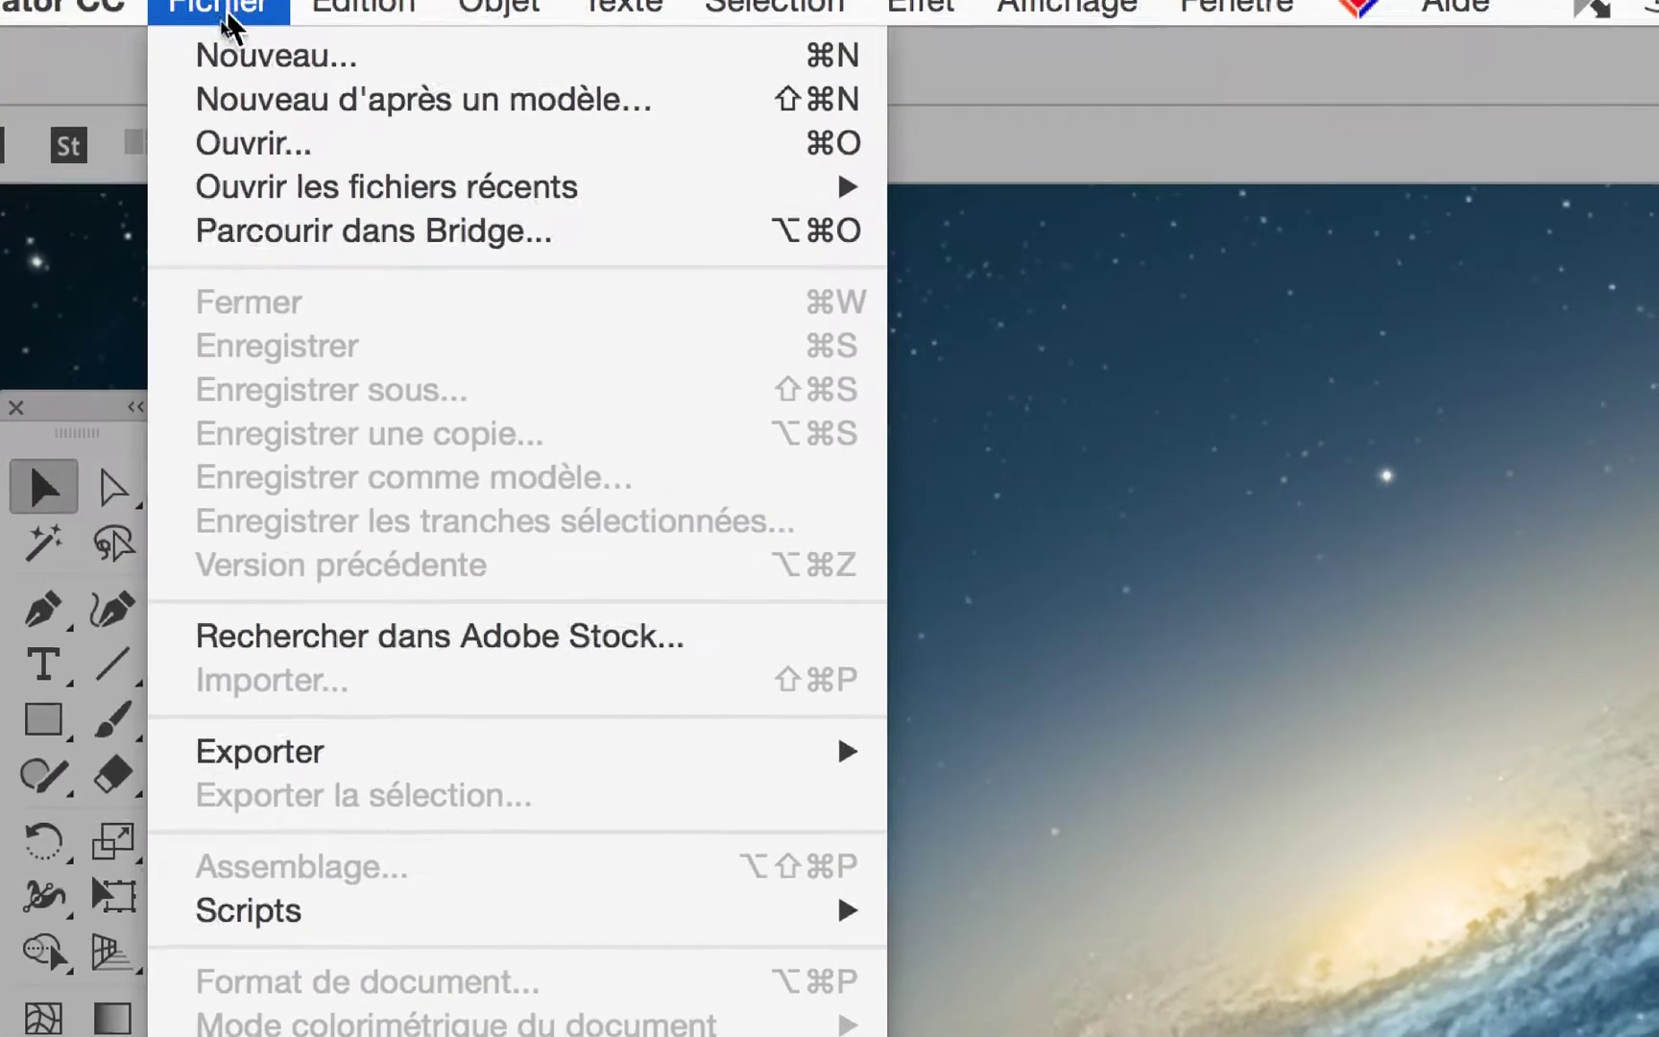
left_click(231, 41)
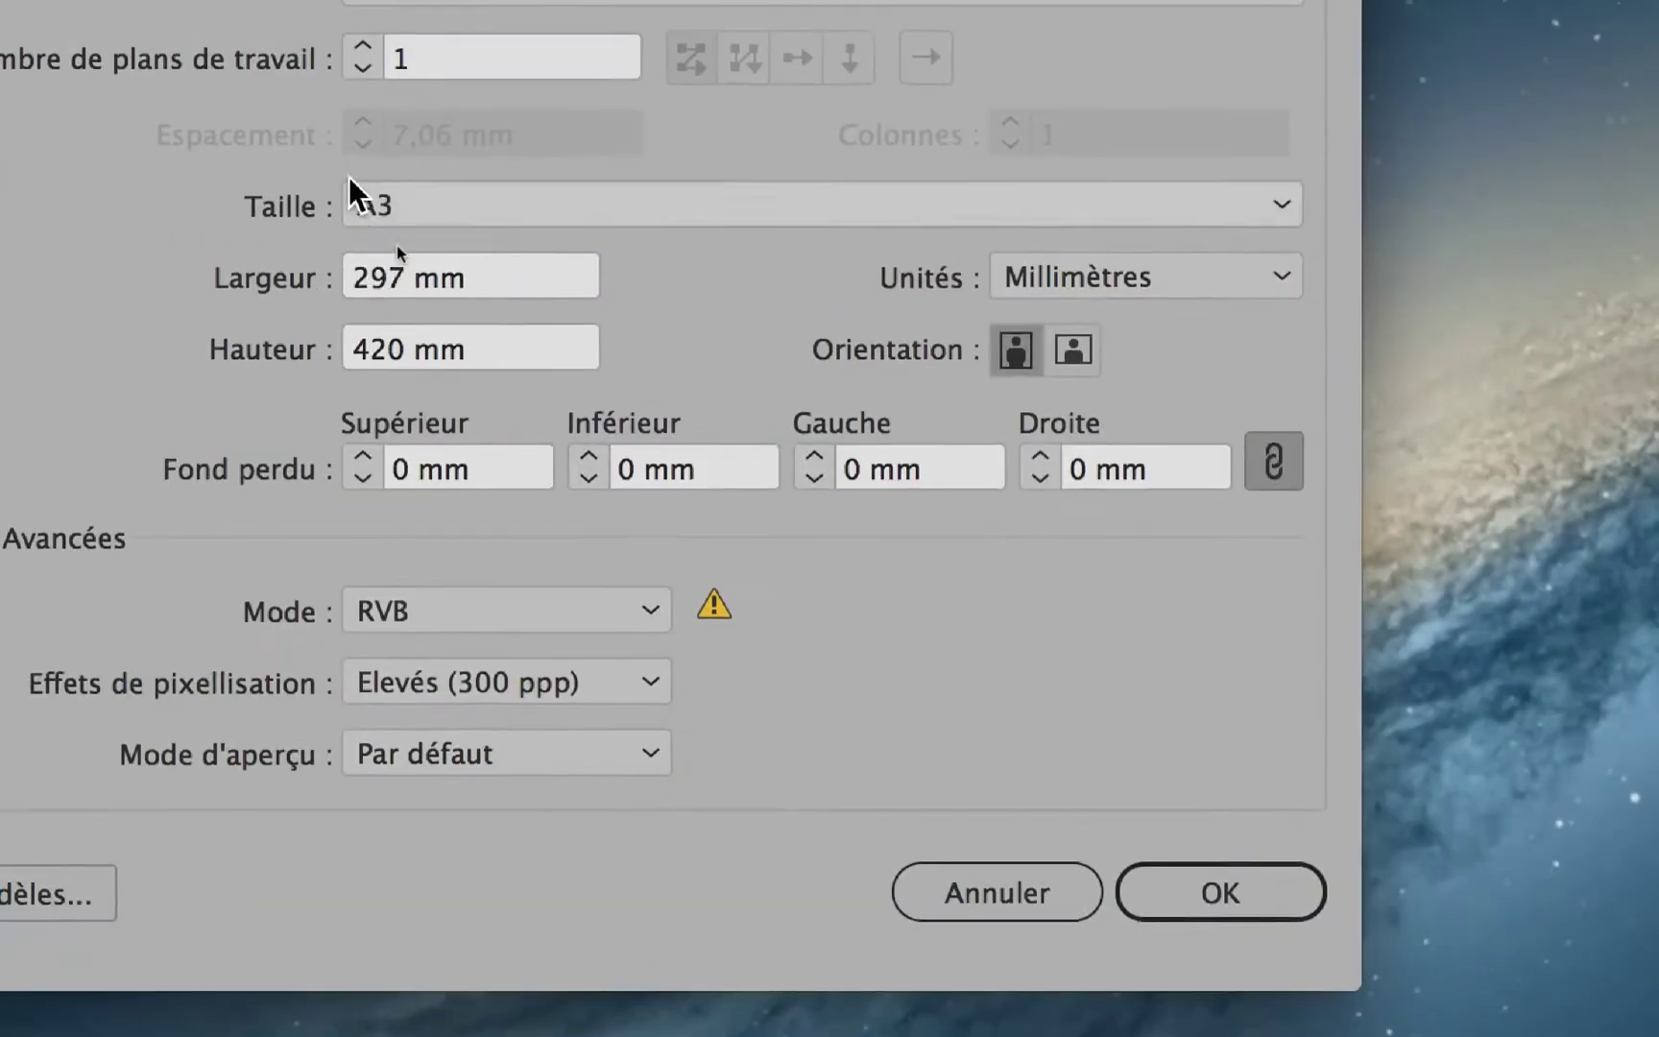
left_click(237, 49)
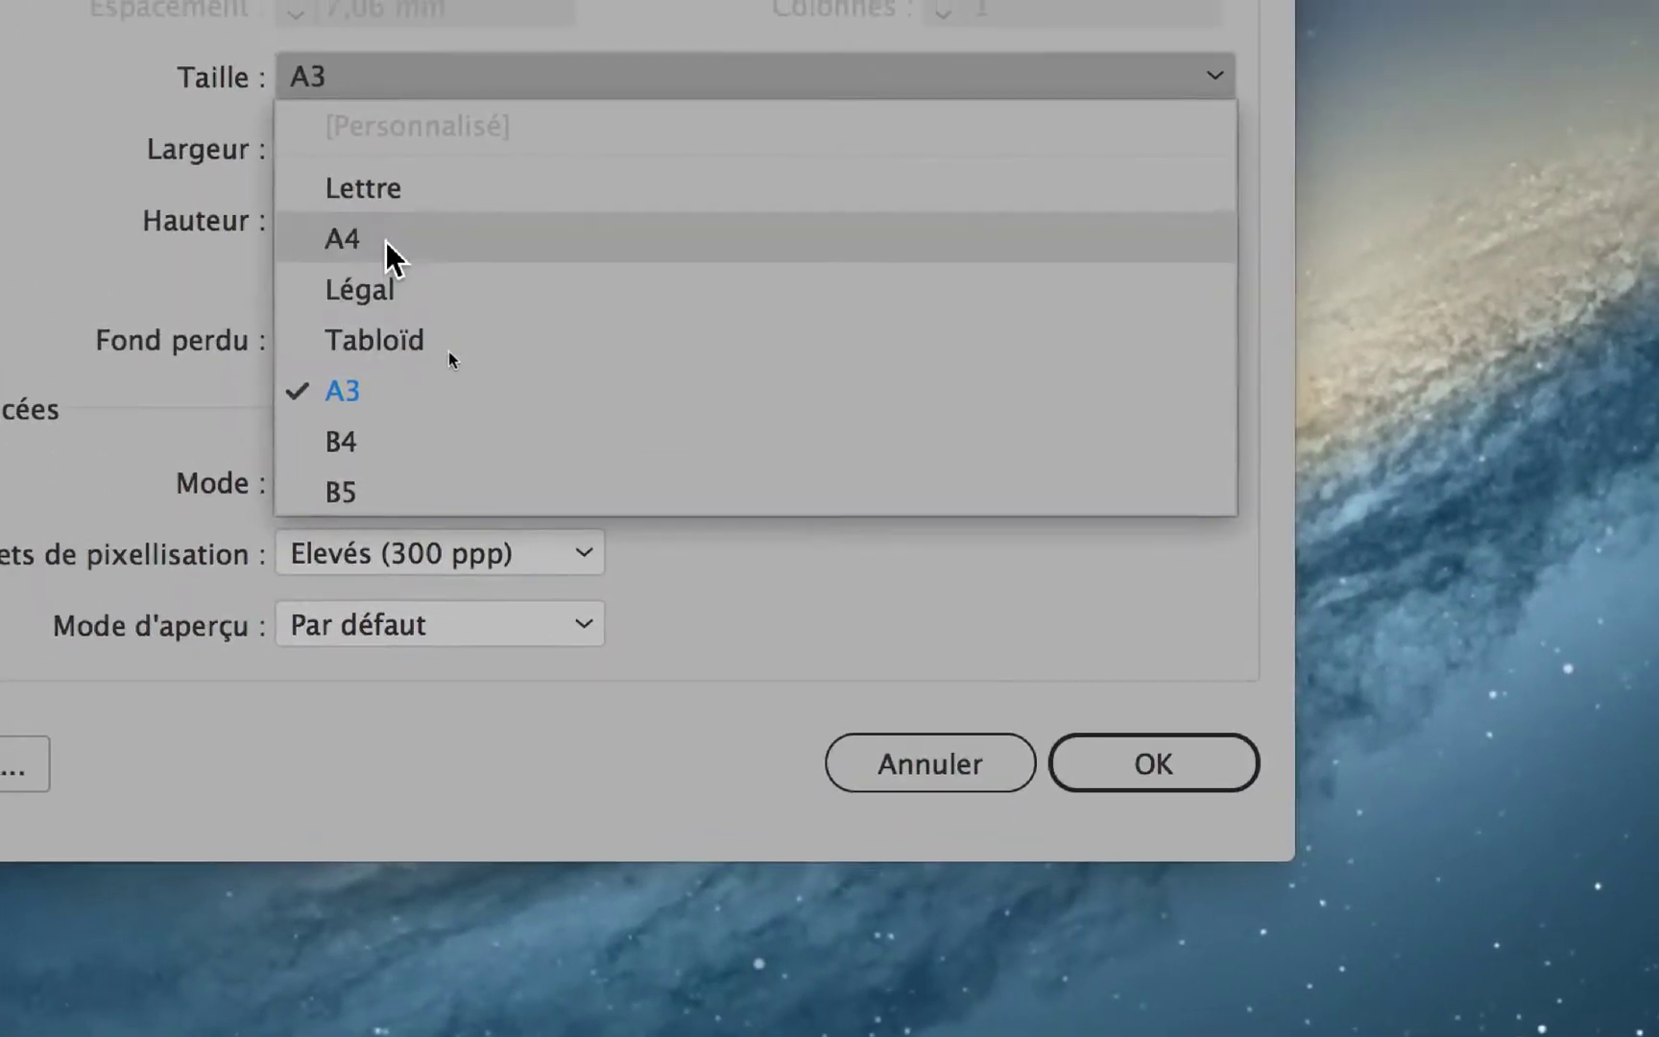
left_click(416, 354)
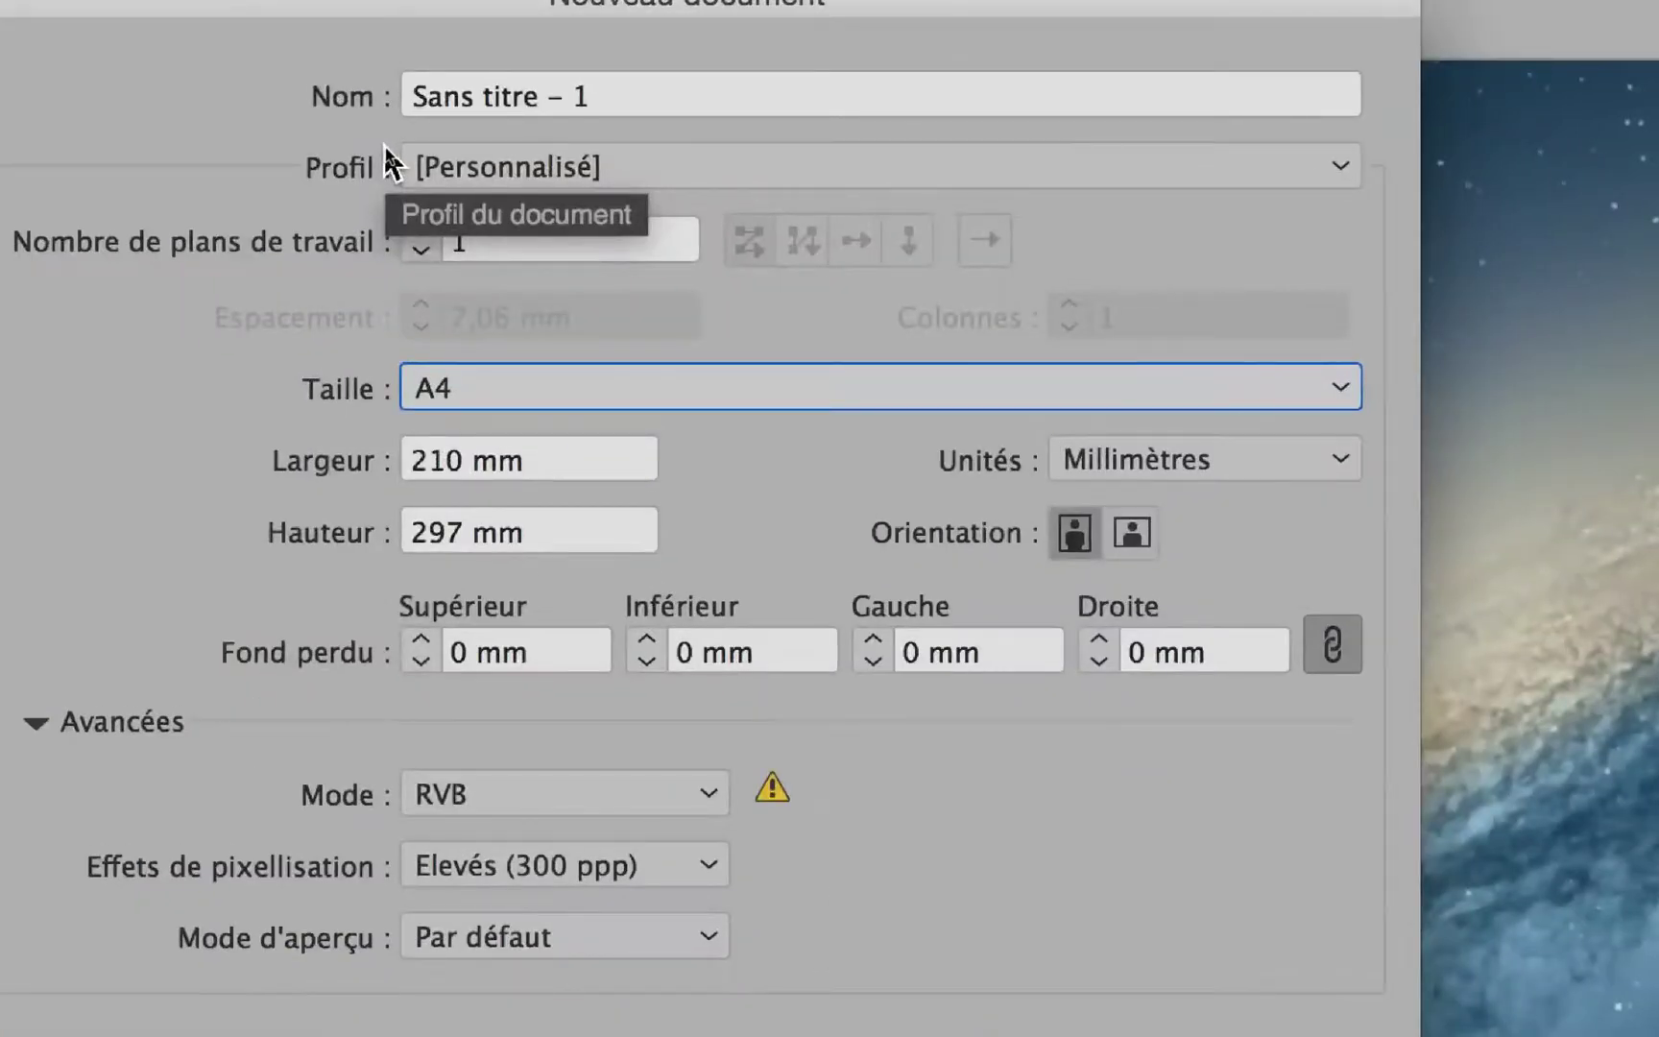
left_click(413, 167)
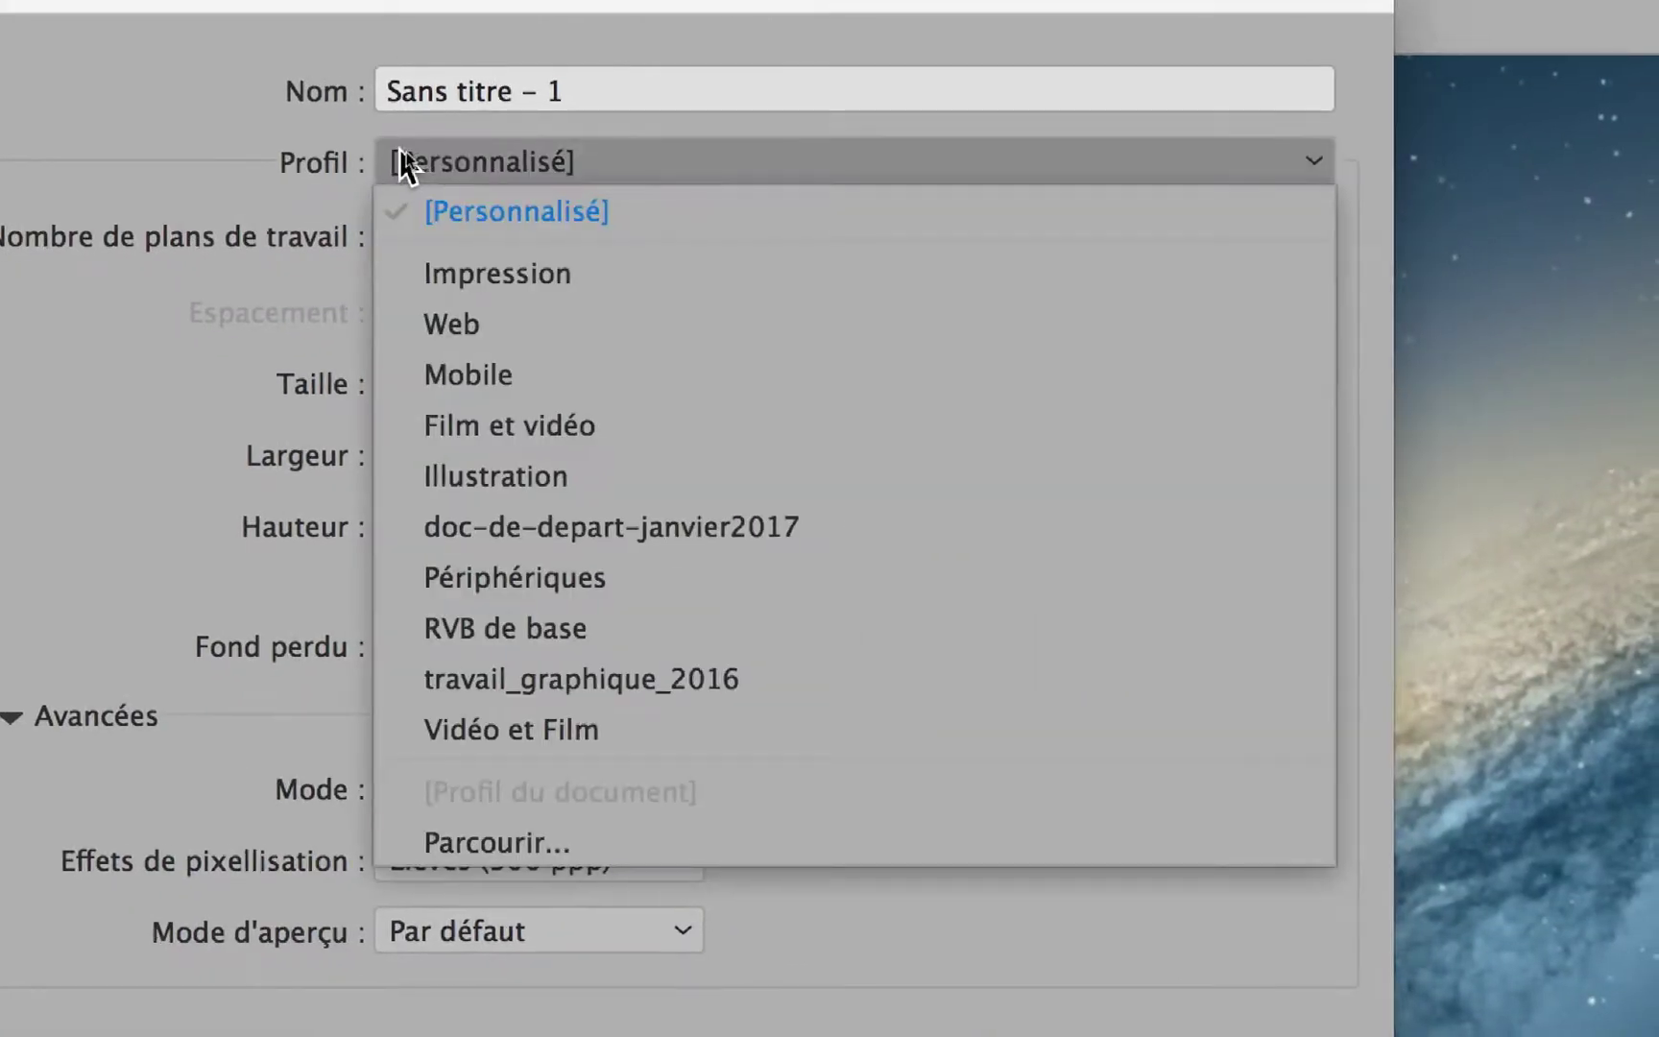
left_click(415, 196)
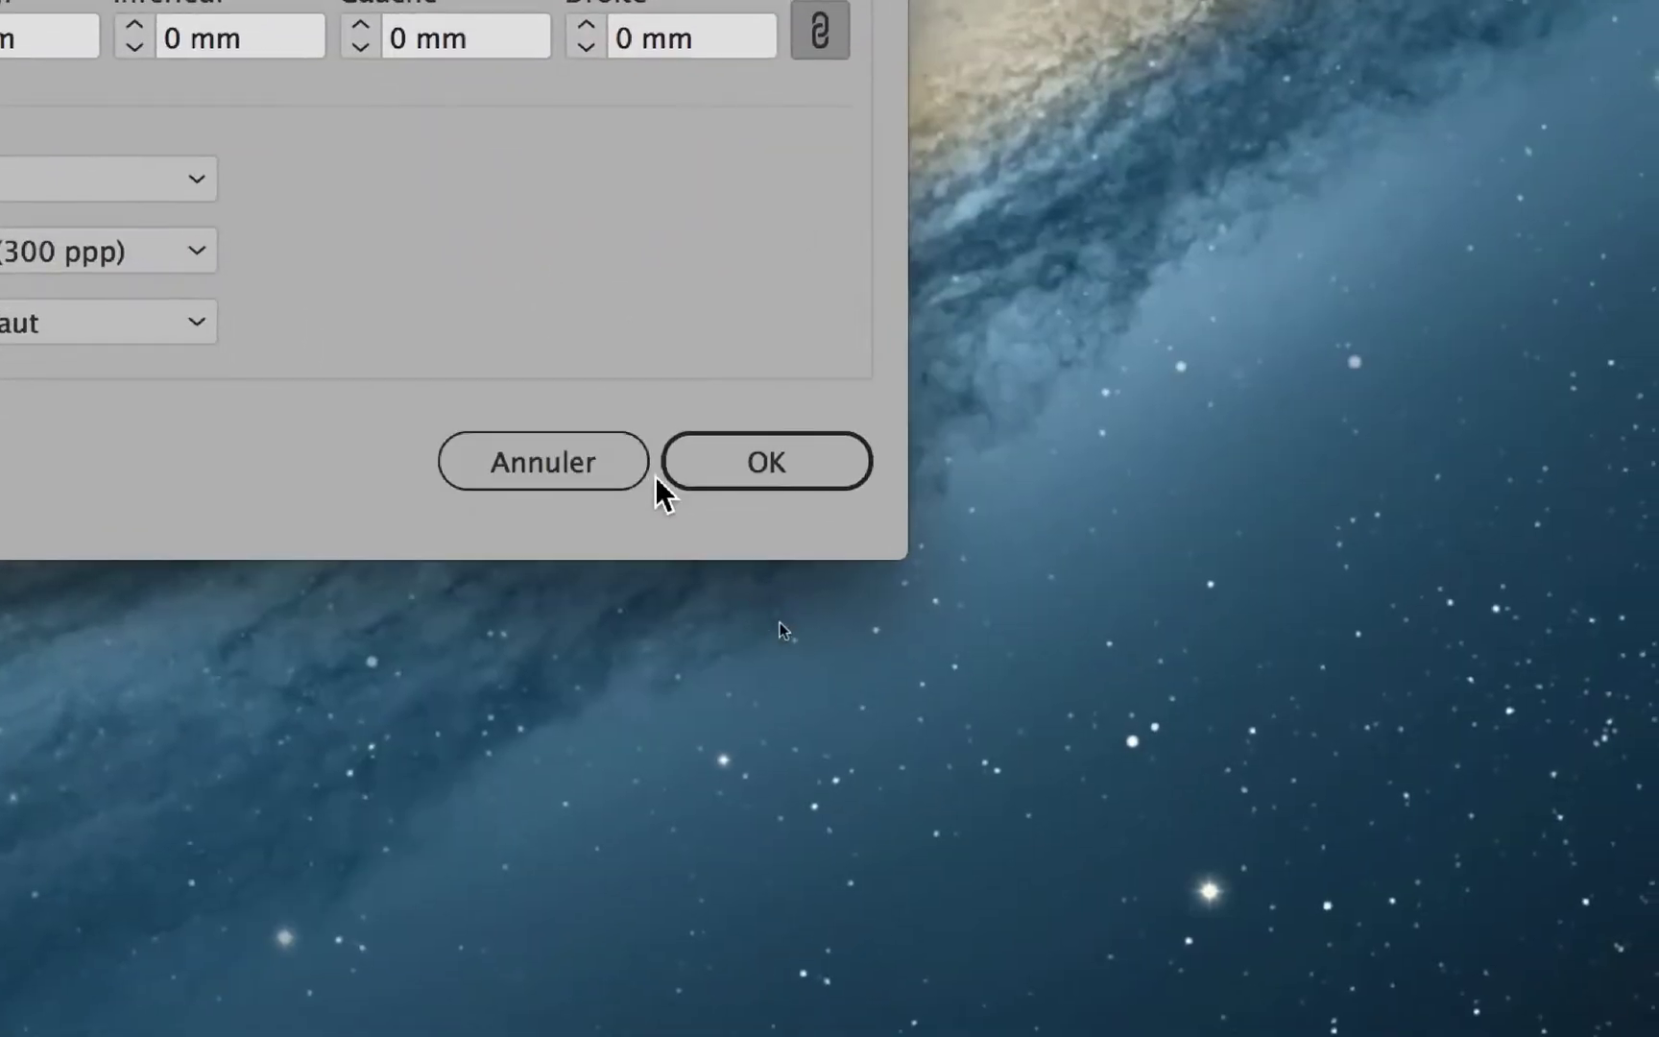
left_click(859, 821)
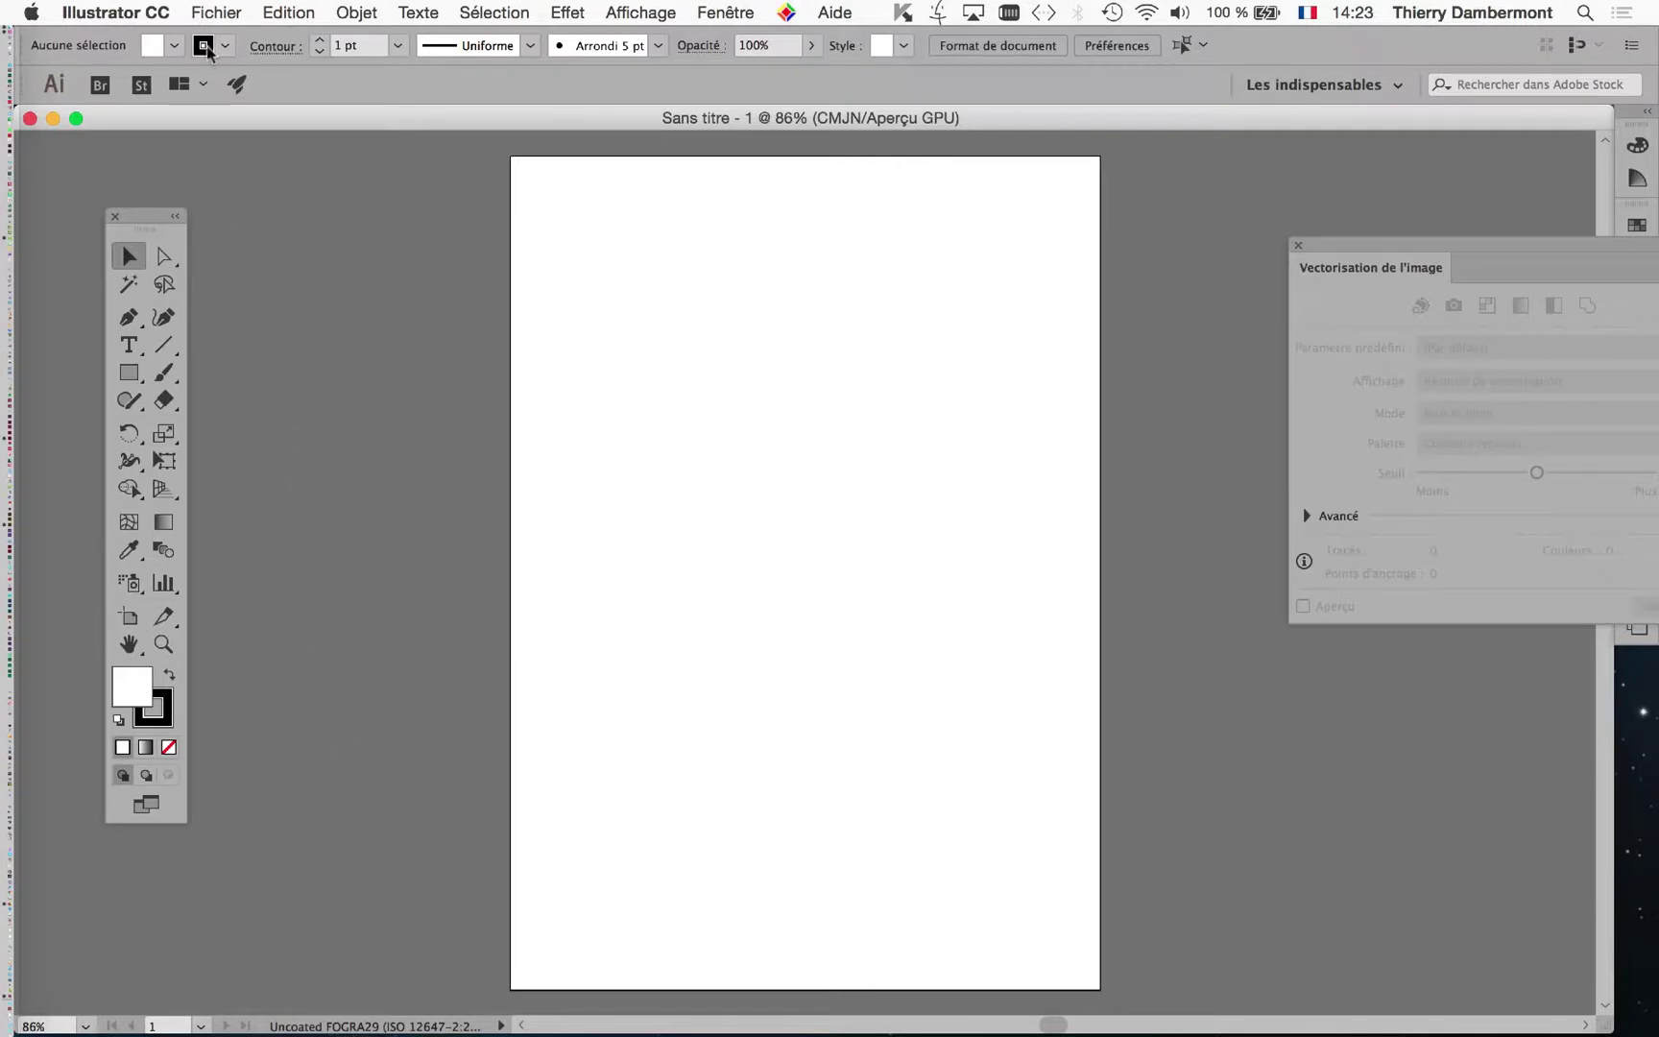
Import floral-1295667_1280.png from ID initiation JOUR 4 without linking and place it large across the upper part of the page
left_click(207, 12)
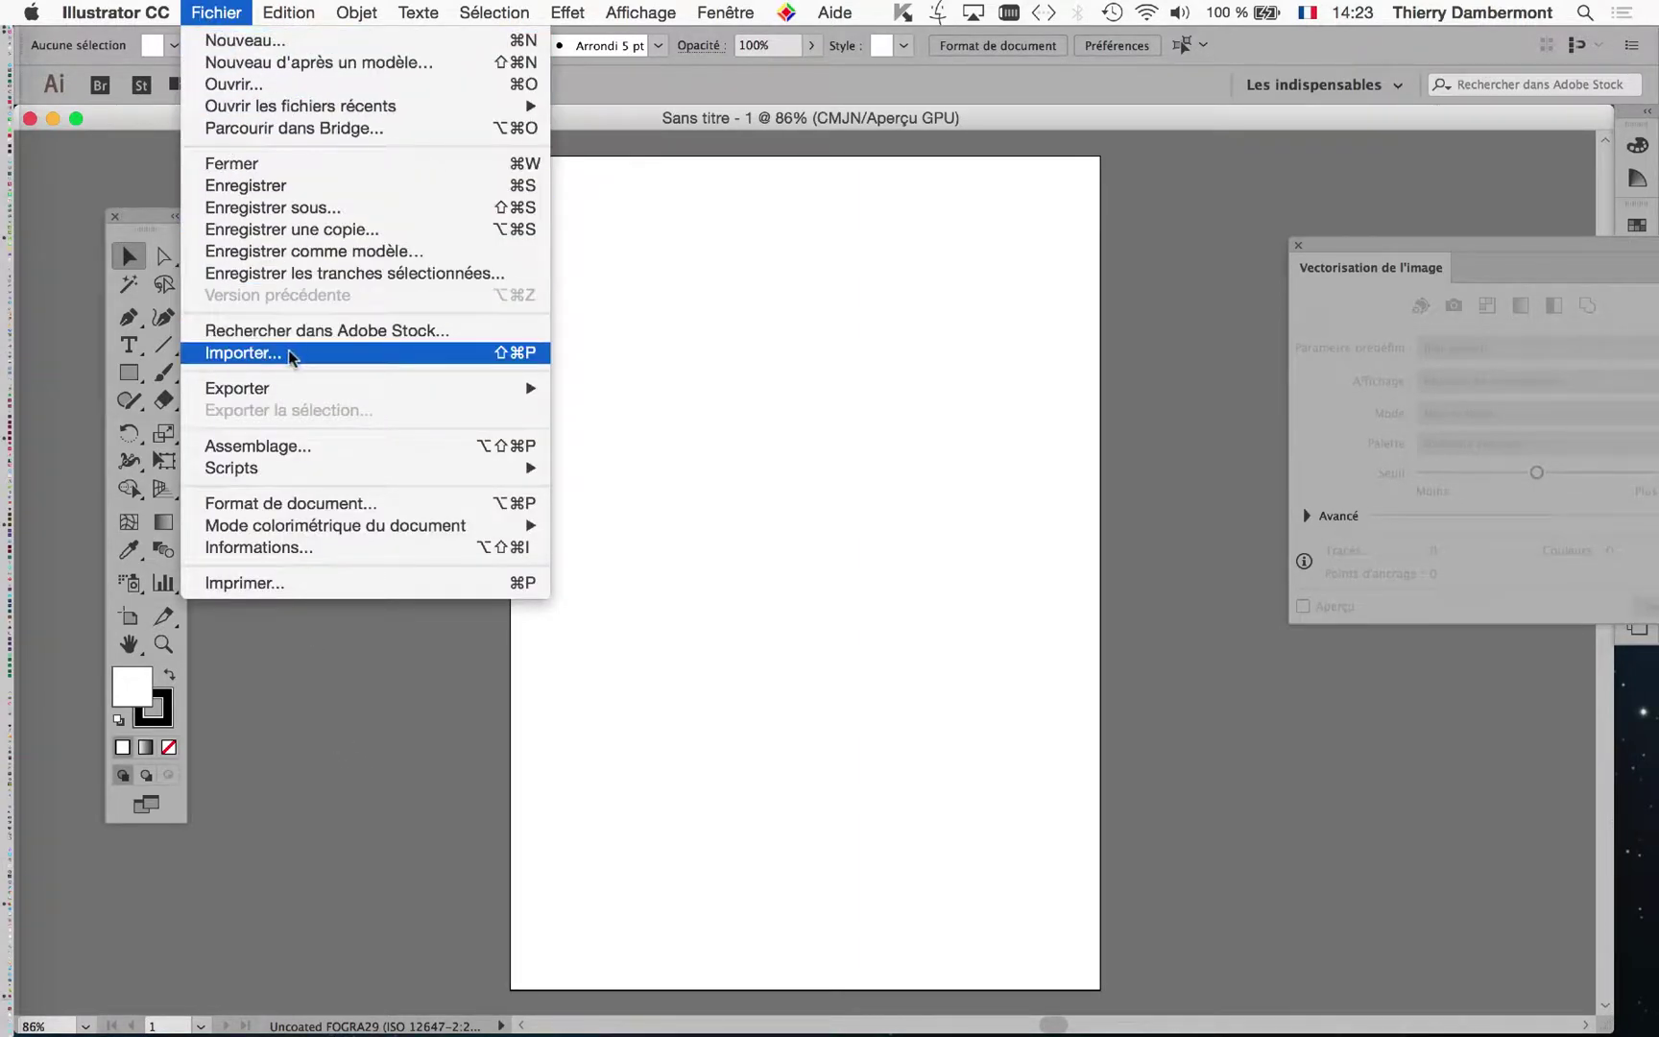
left_click(289, 356)
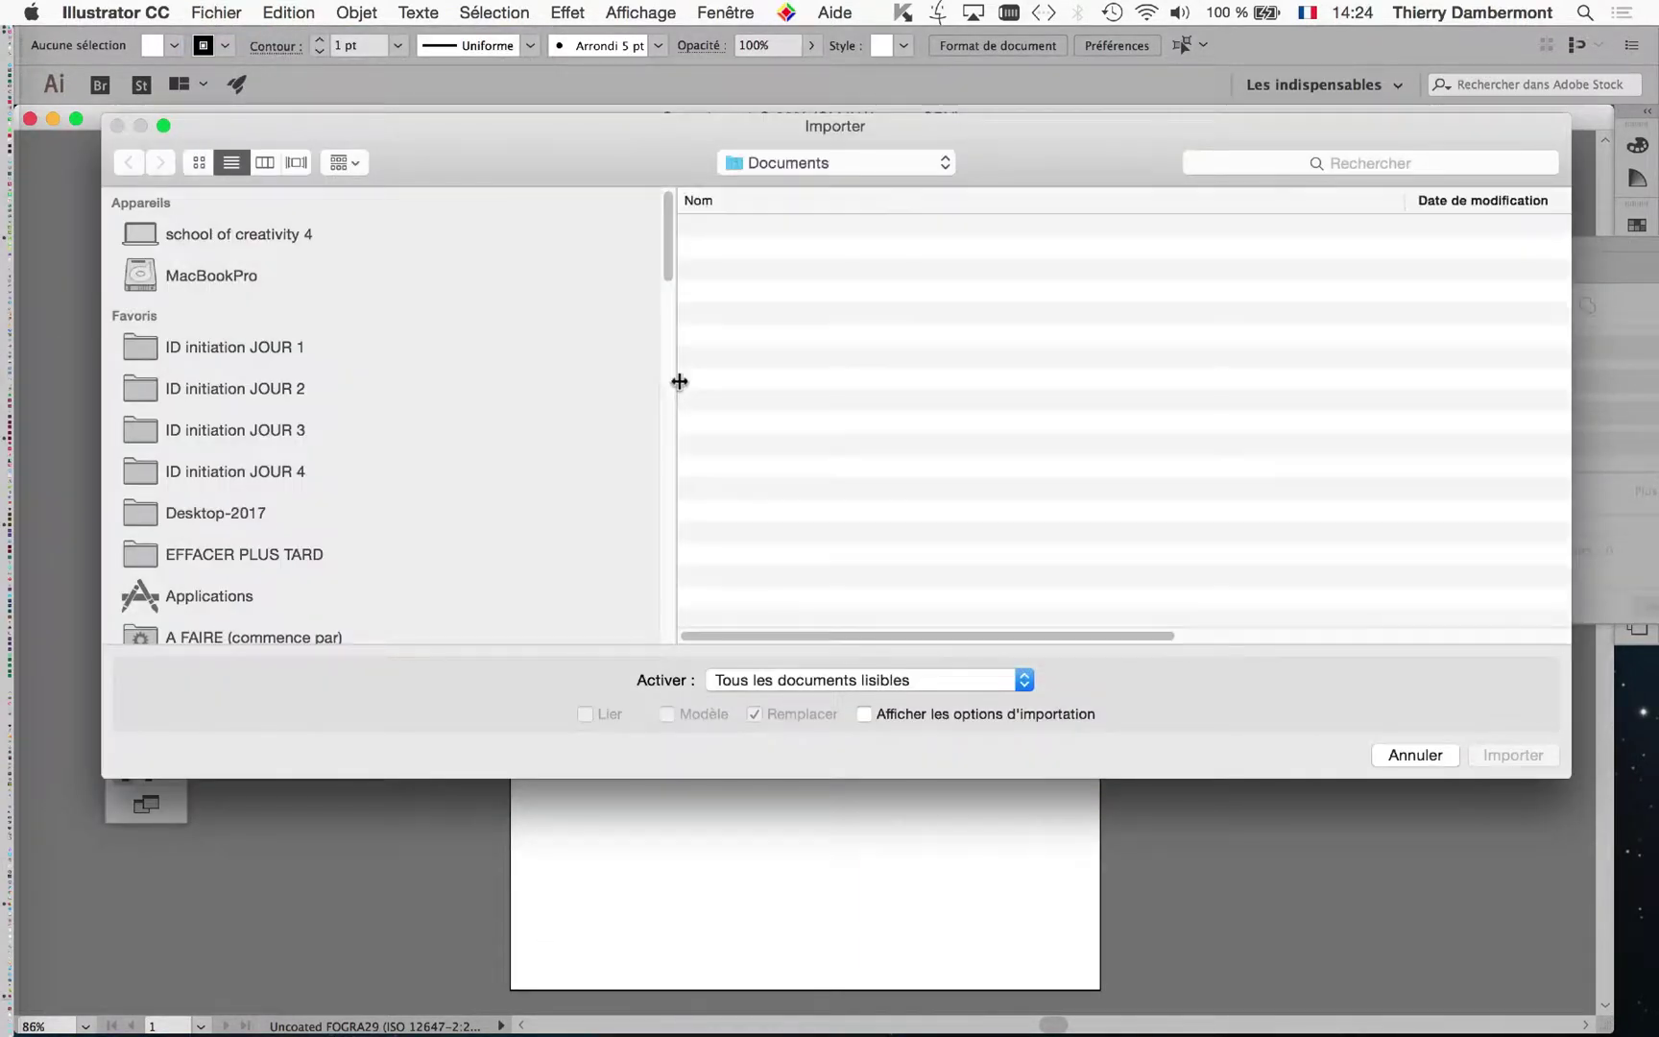
left_click(391, 469)
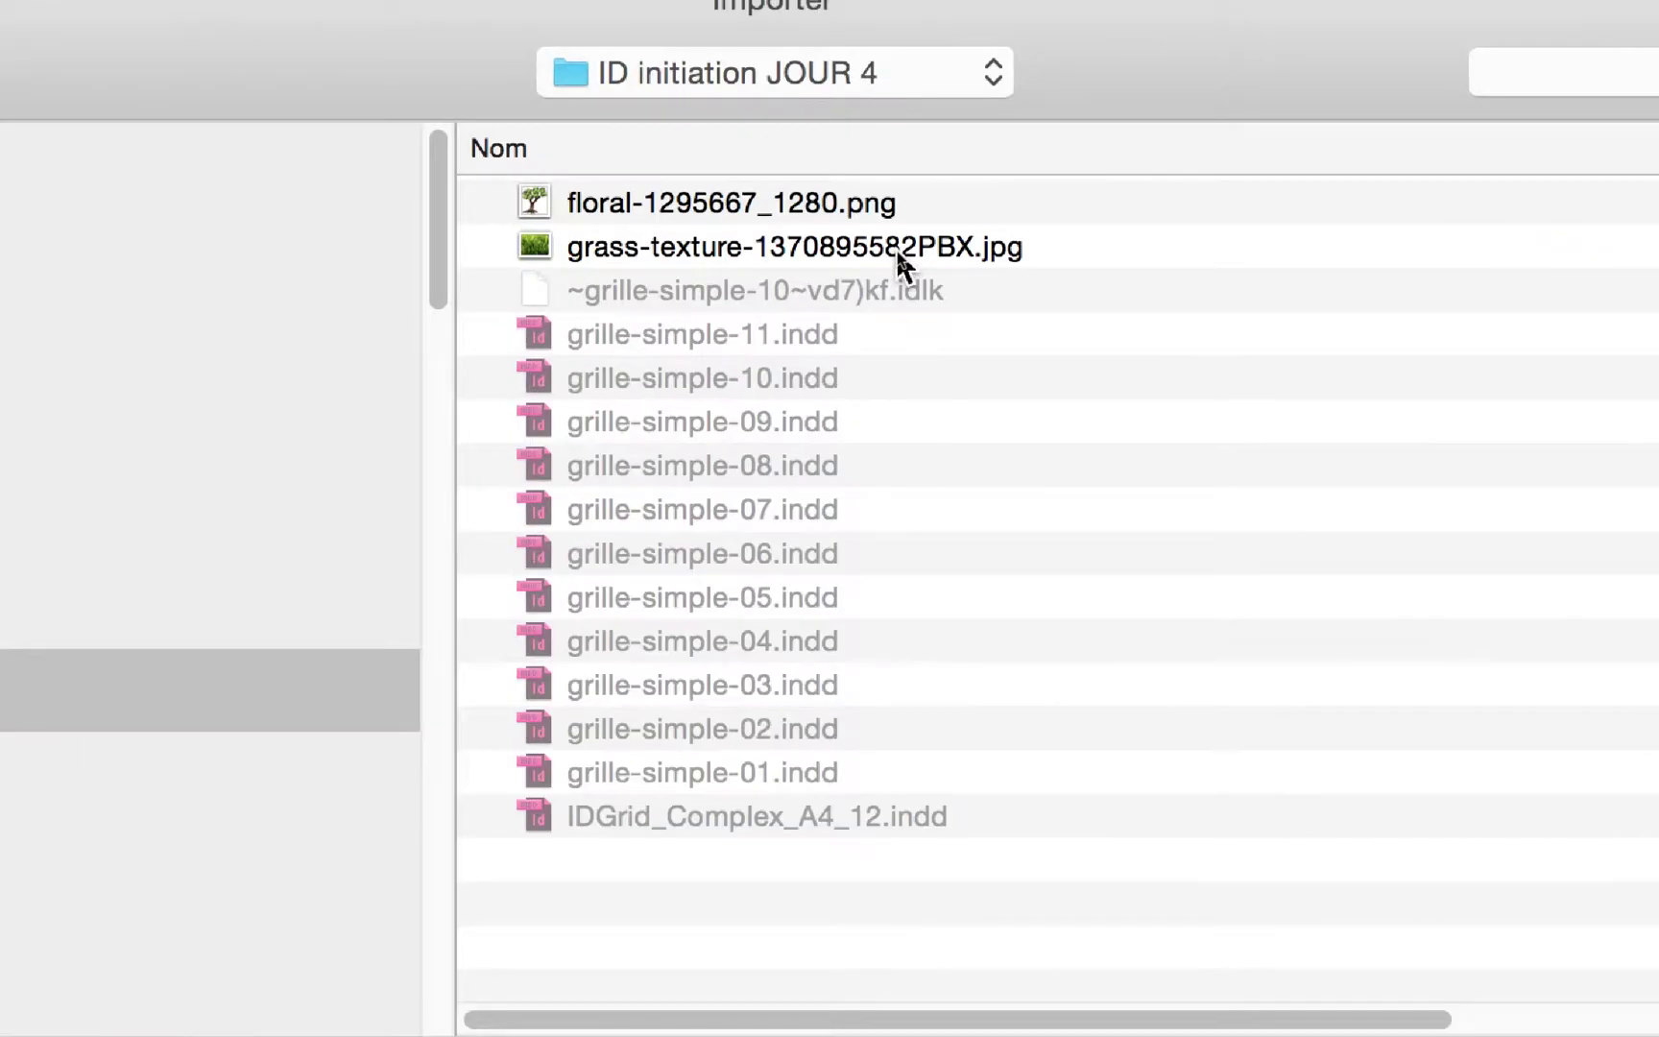
left_click(911, 233)
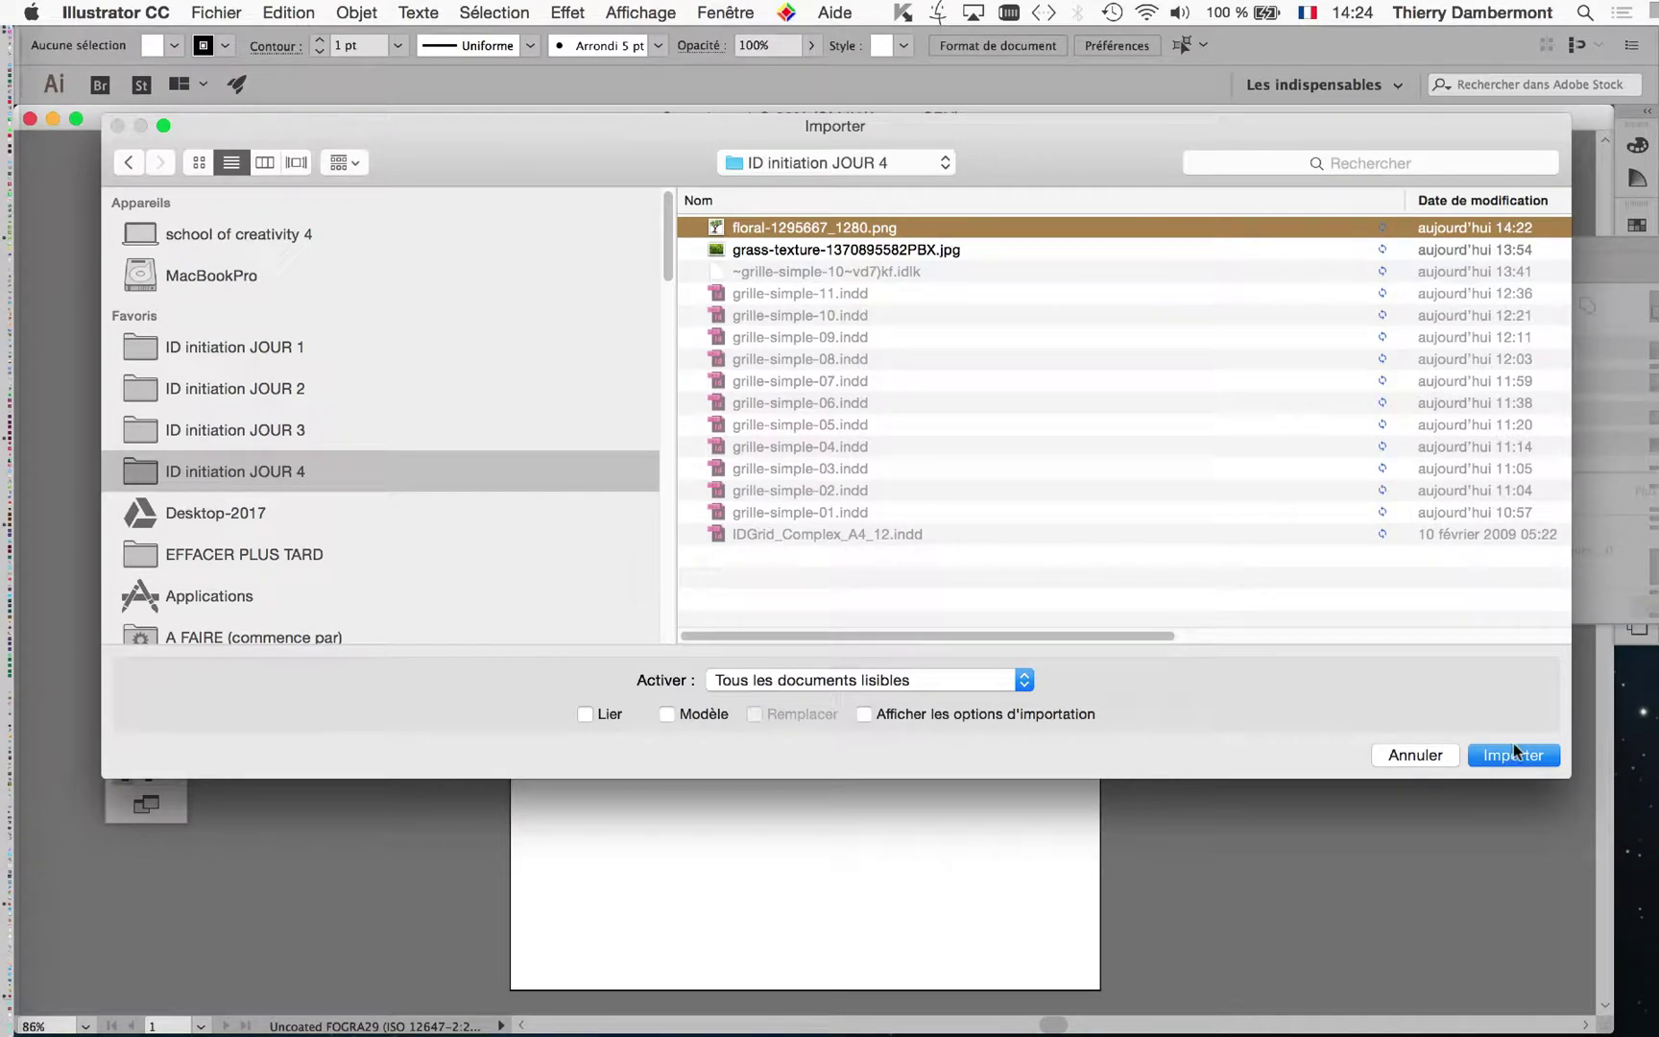
left_click(1512, 743)
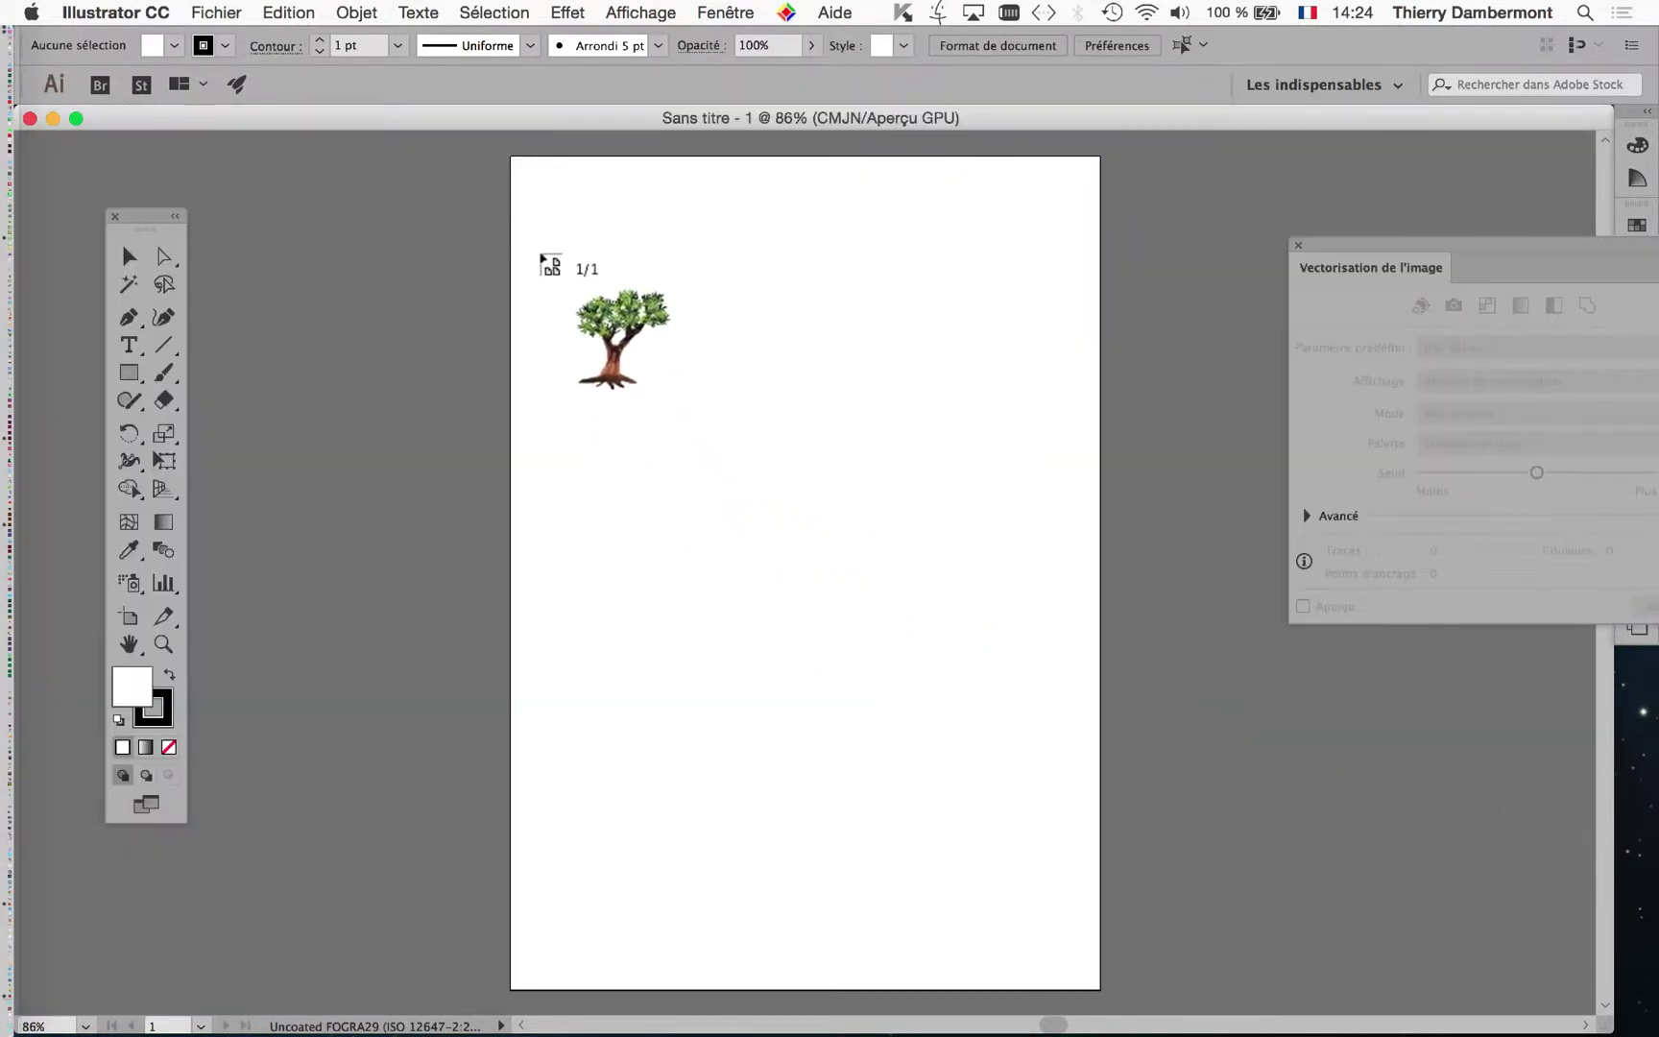
left_click_drag(544, 249, 1123, 786)
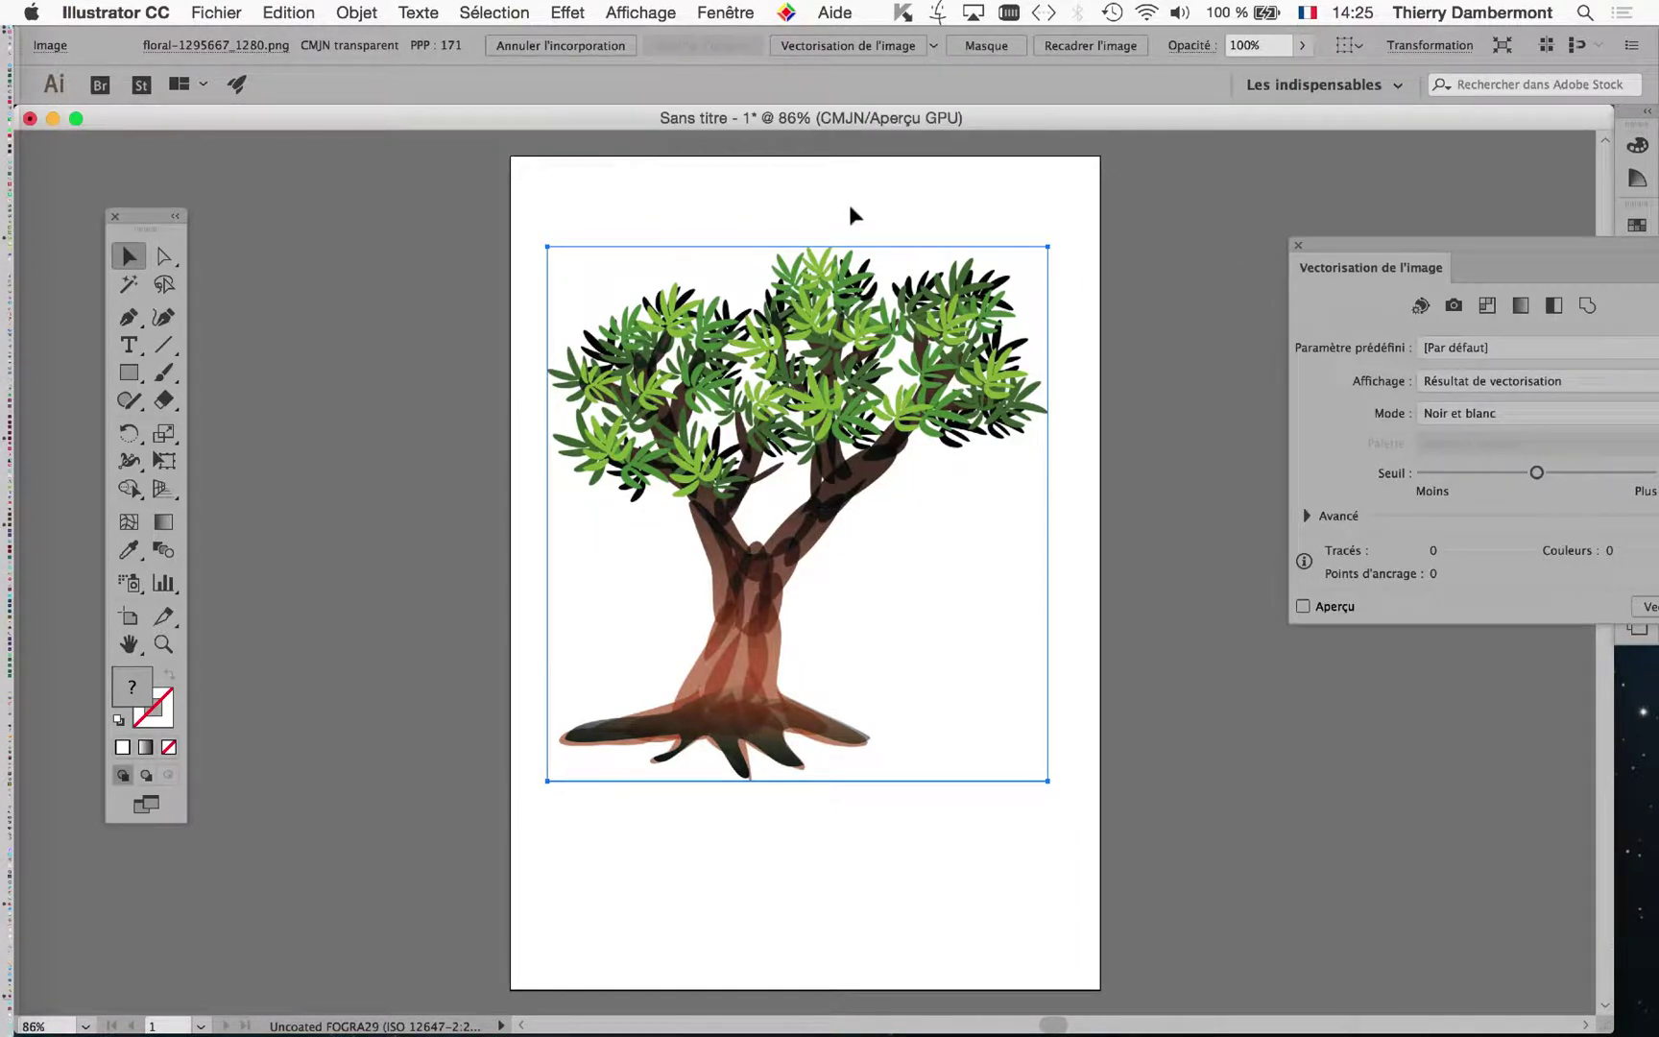
Display the Calques panel on its own near the tree, widened, with Calque 1 expanded to show its contents
left_click(725, 12)
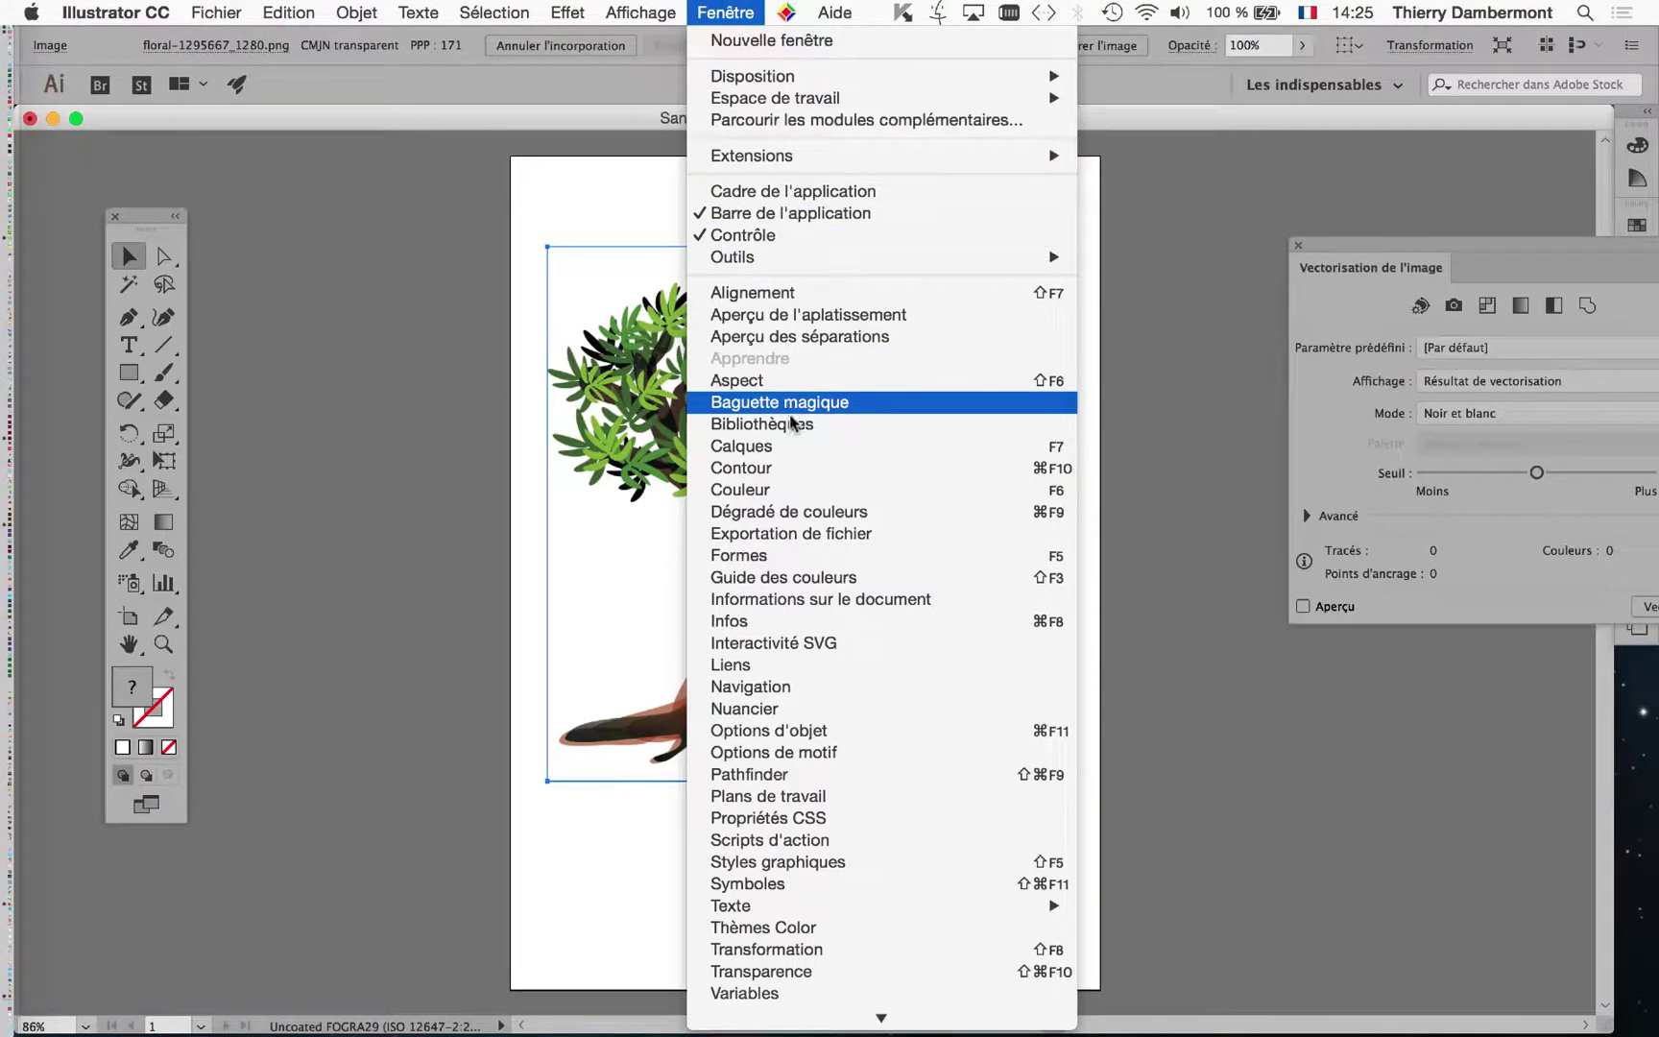
left_click(795, 448)
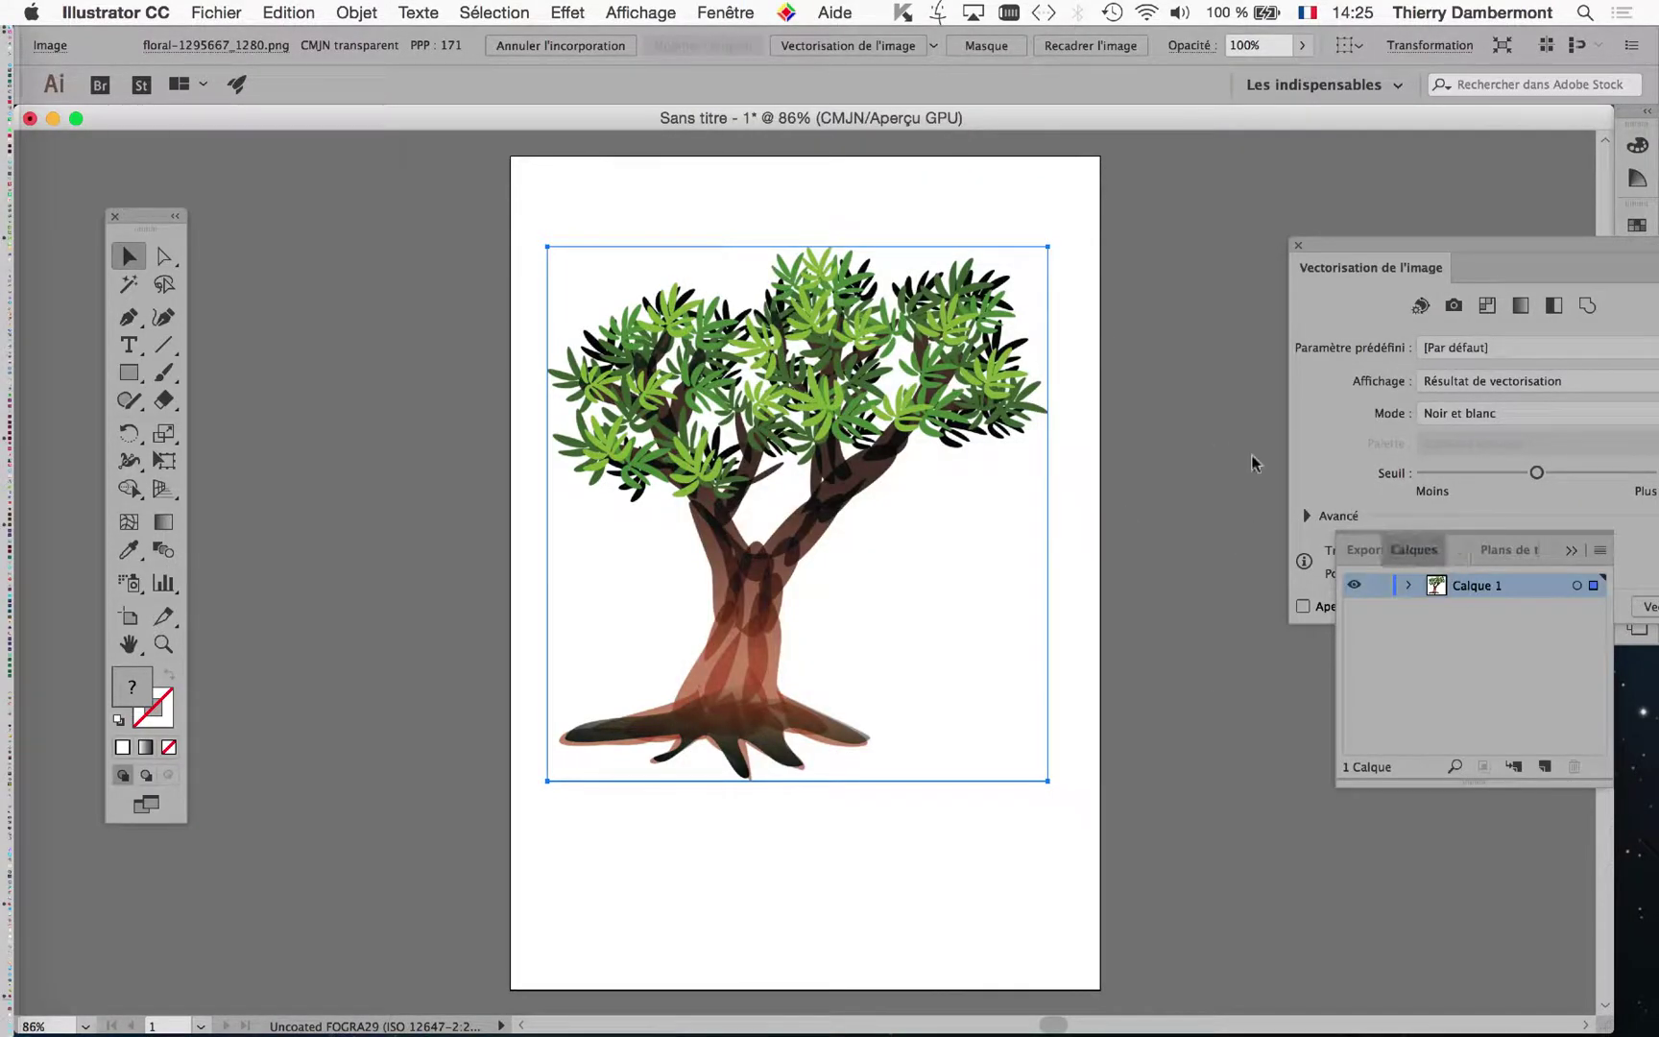
left_click_drag(1439, 550, 1427, 498)
left_click(1571, 550)
left_click_drag(1184, 284, 1096, 150)
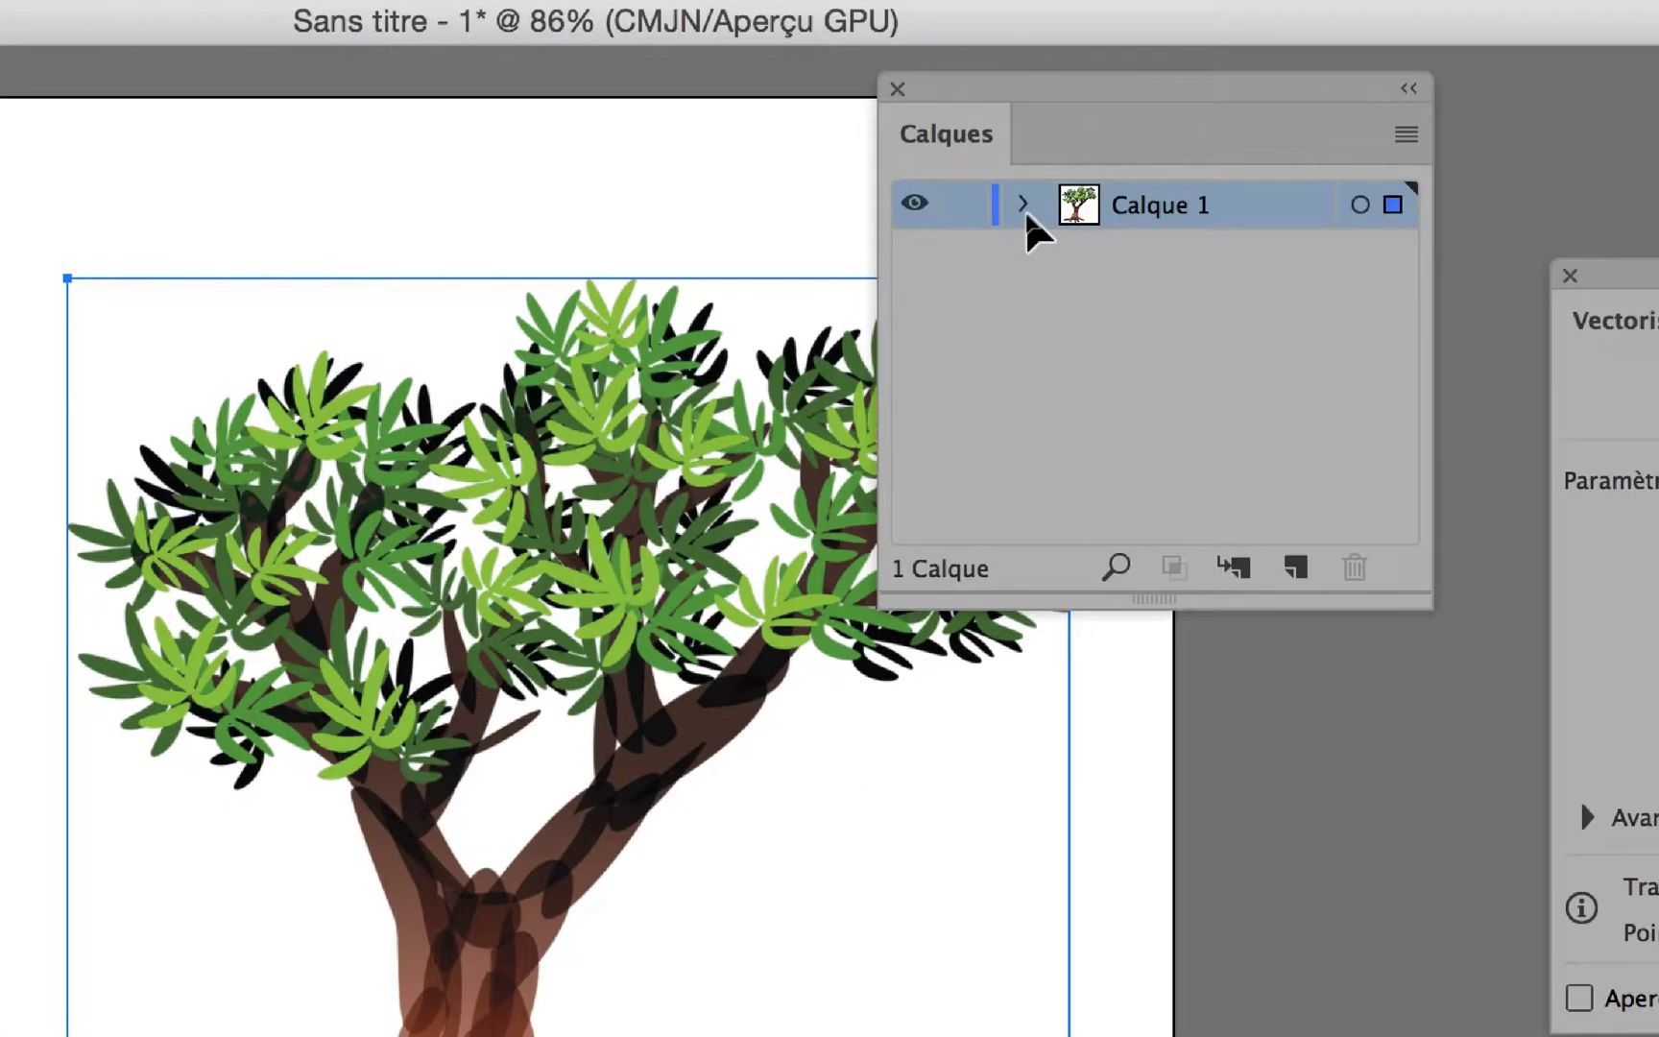
left_click(1024, 209)
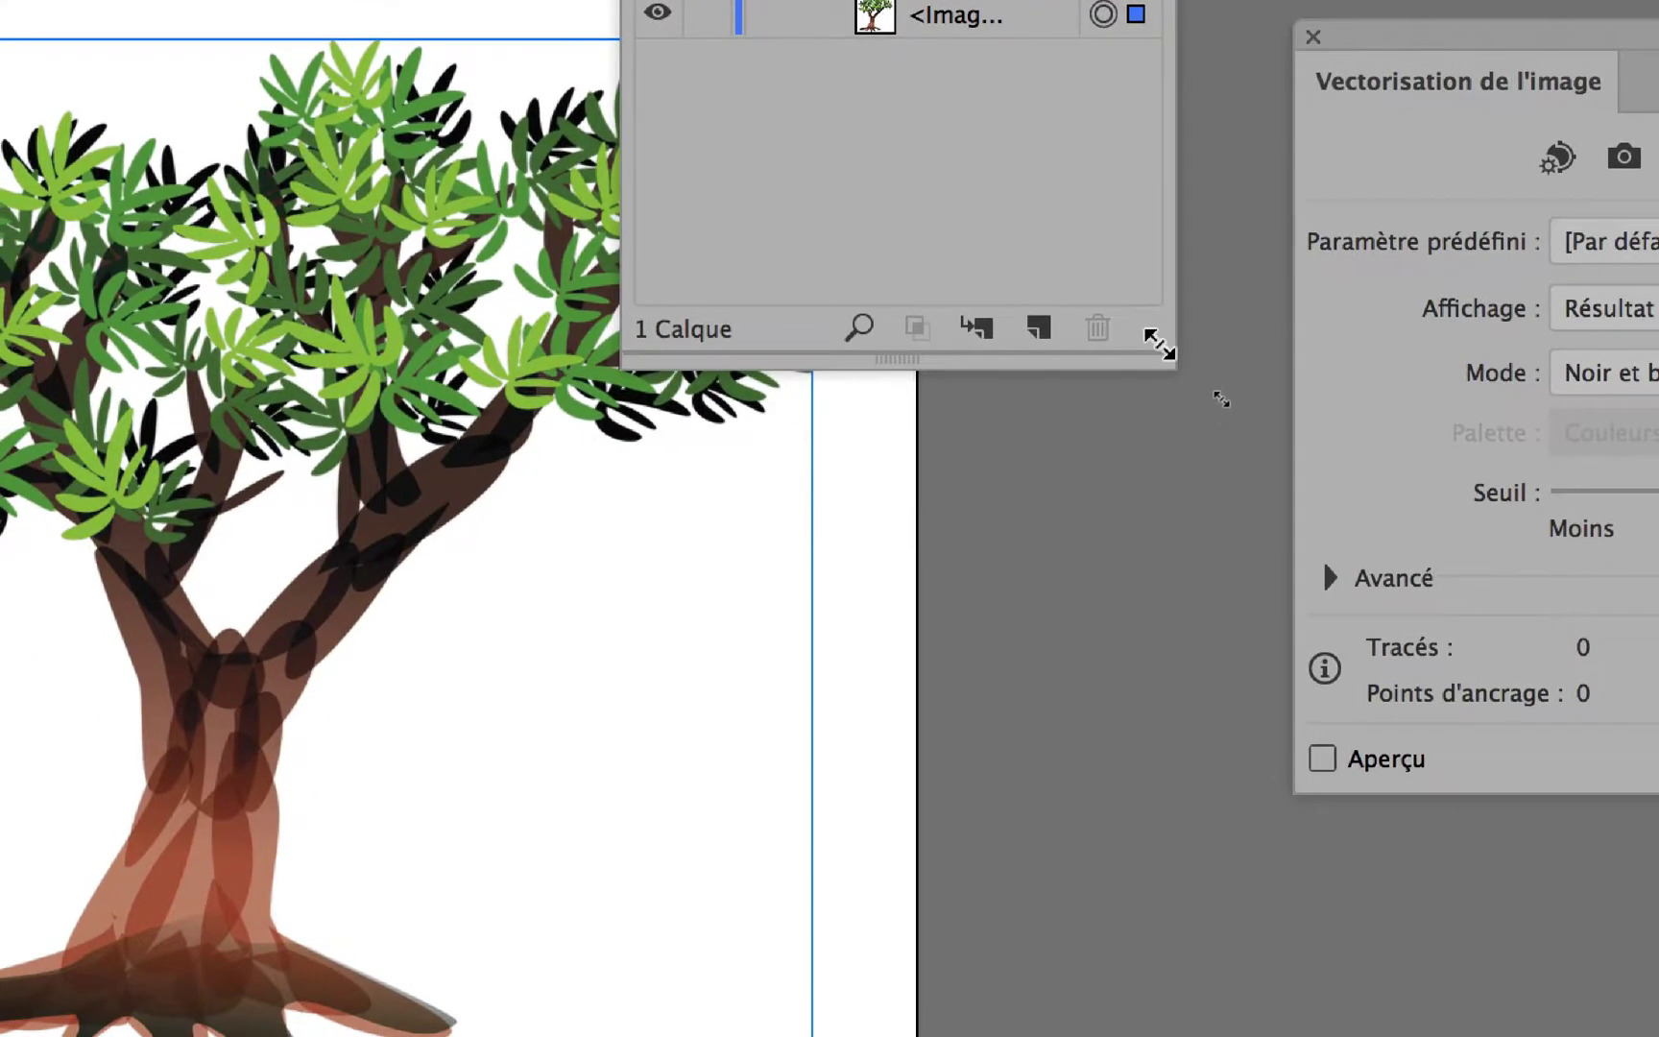
left_click_drag(1417, 590, 1658, 523)
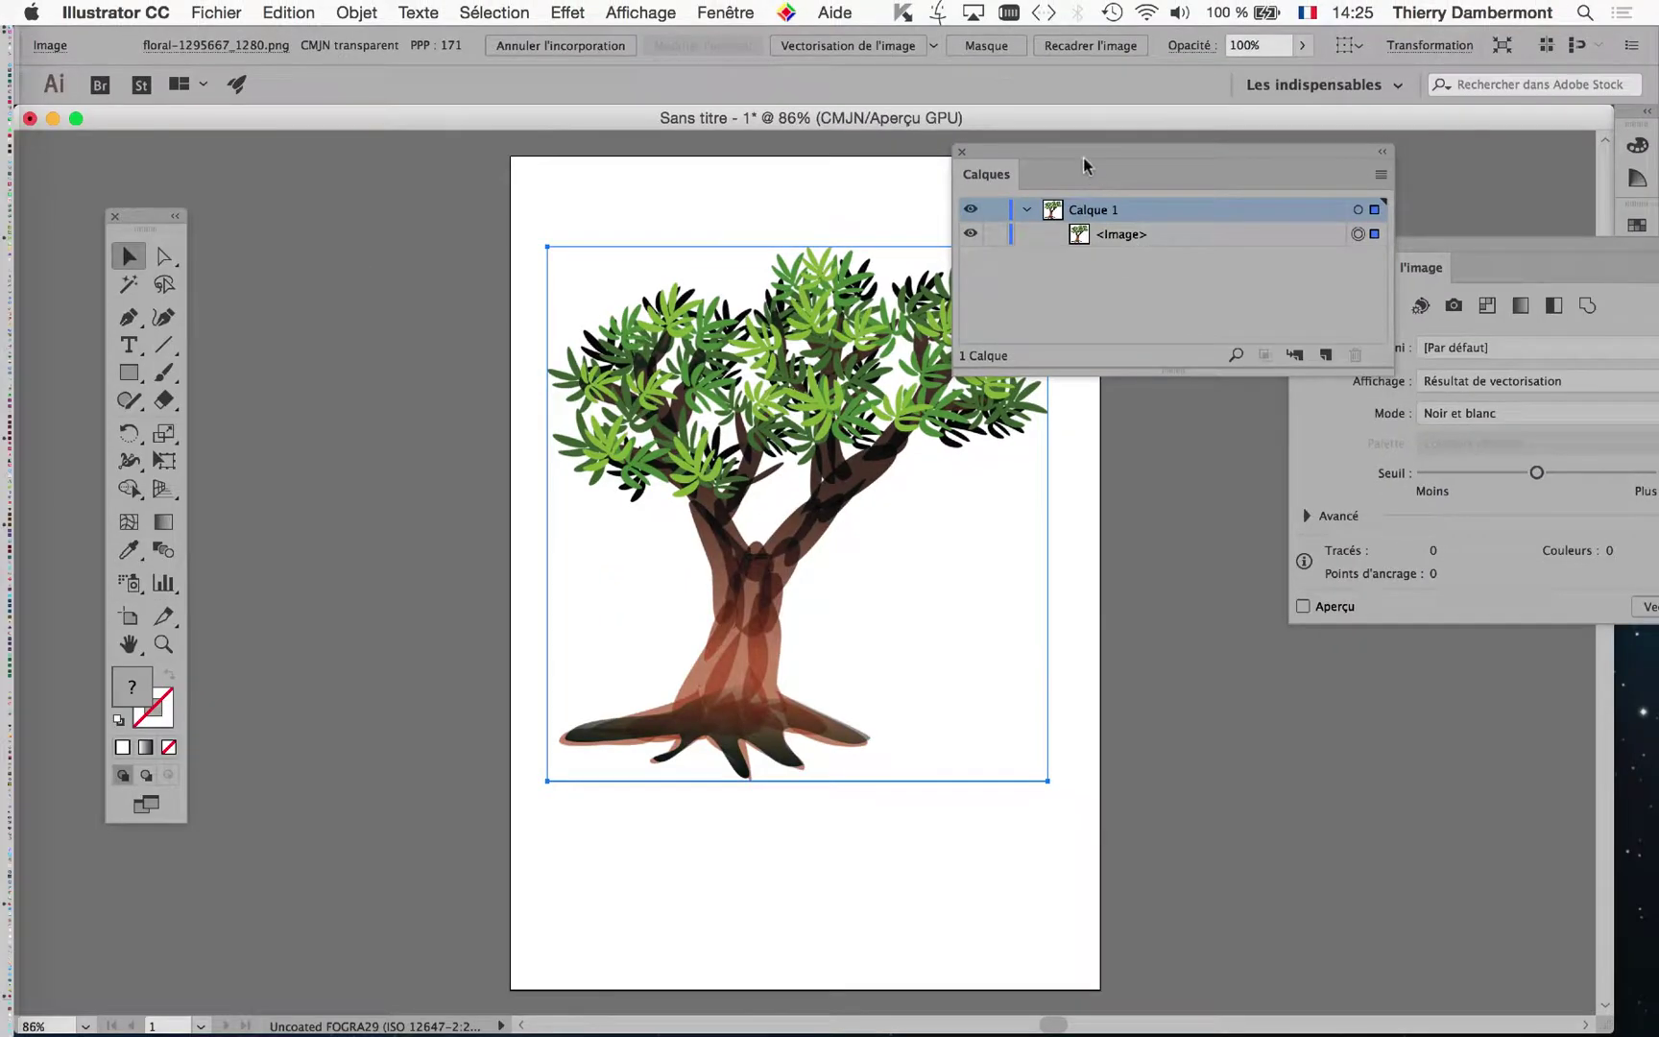
Place the Vectorisation de l'image panel fully in view beside the tree and move the Calques panel clear of it, below
left_click_drag(995, 52, 1390, 77)
left_click_drag(1280, 169, 1384, 176)
scroll(706, 566, "right", 5)
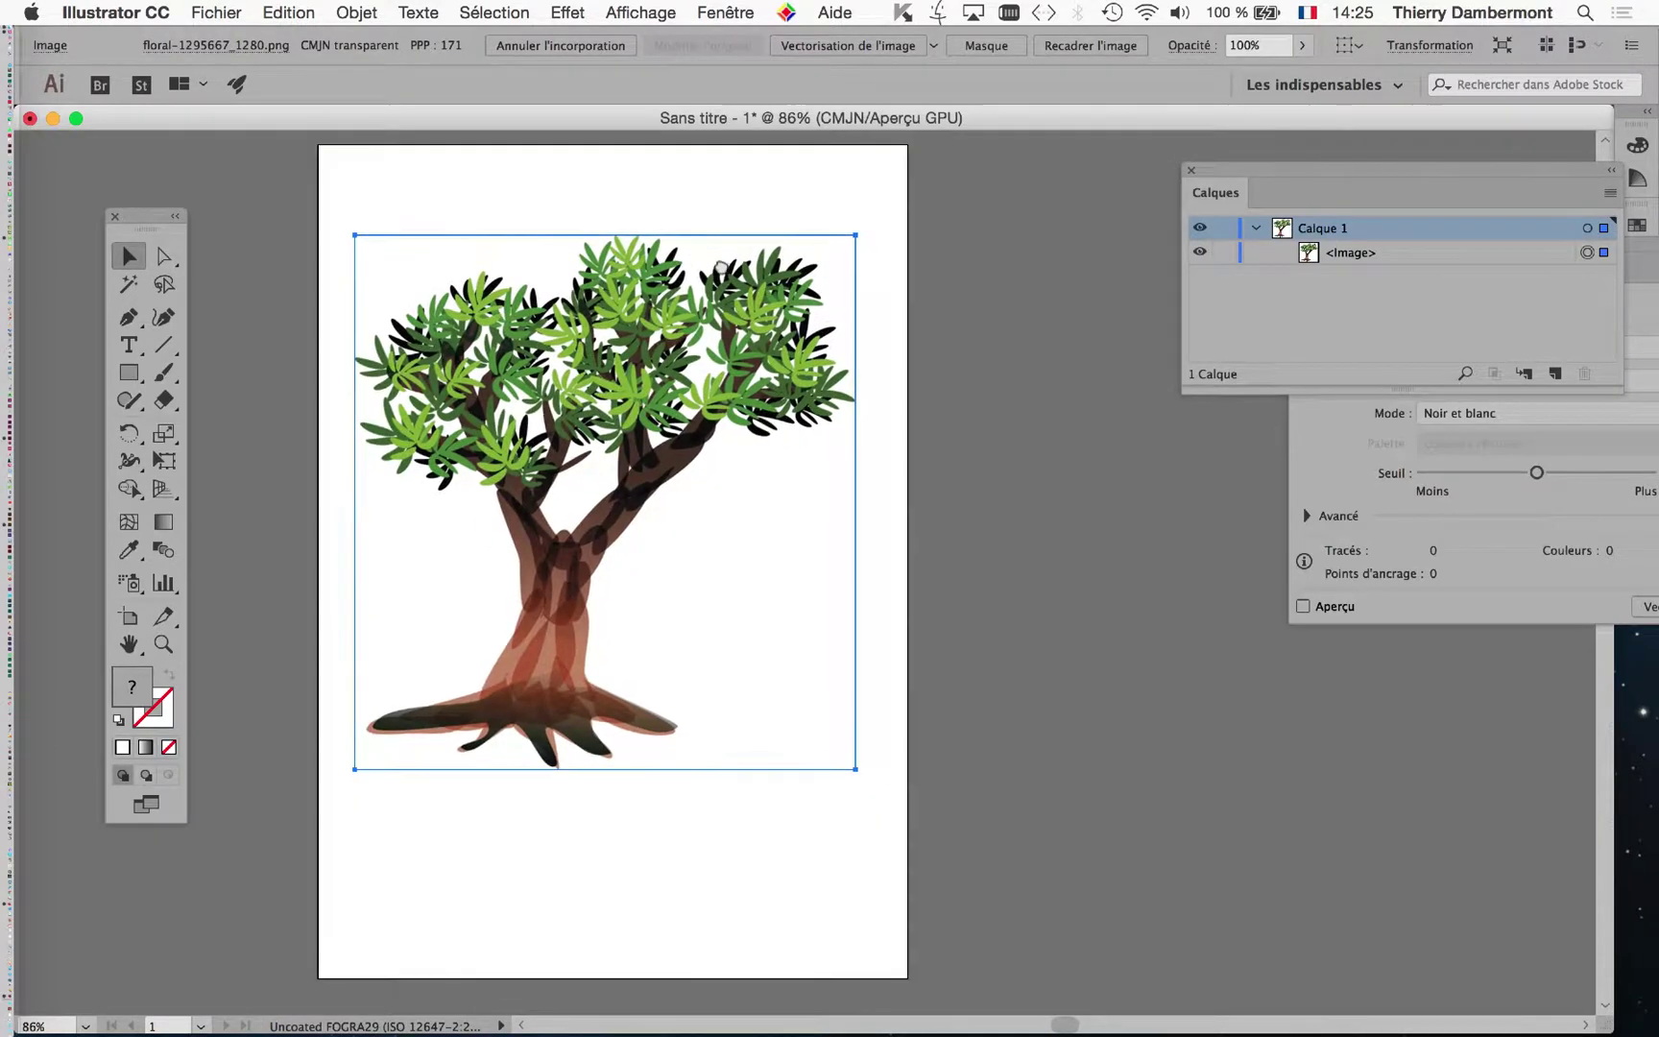
left_click(715, 10)
scroll(881, 864, "down", 3)
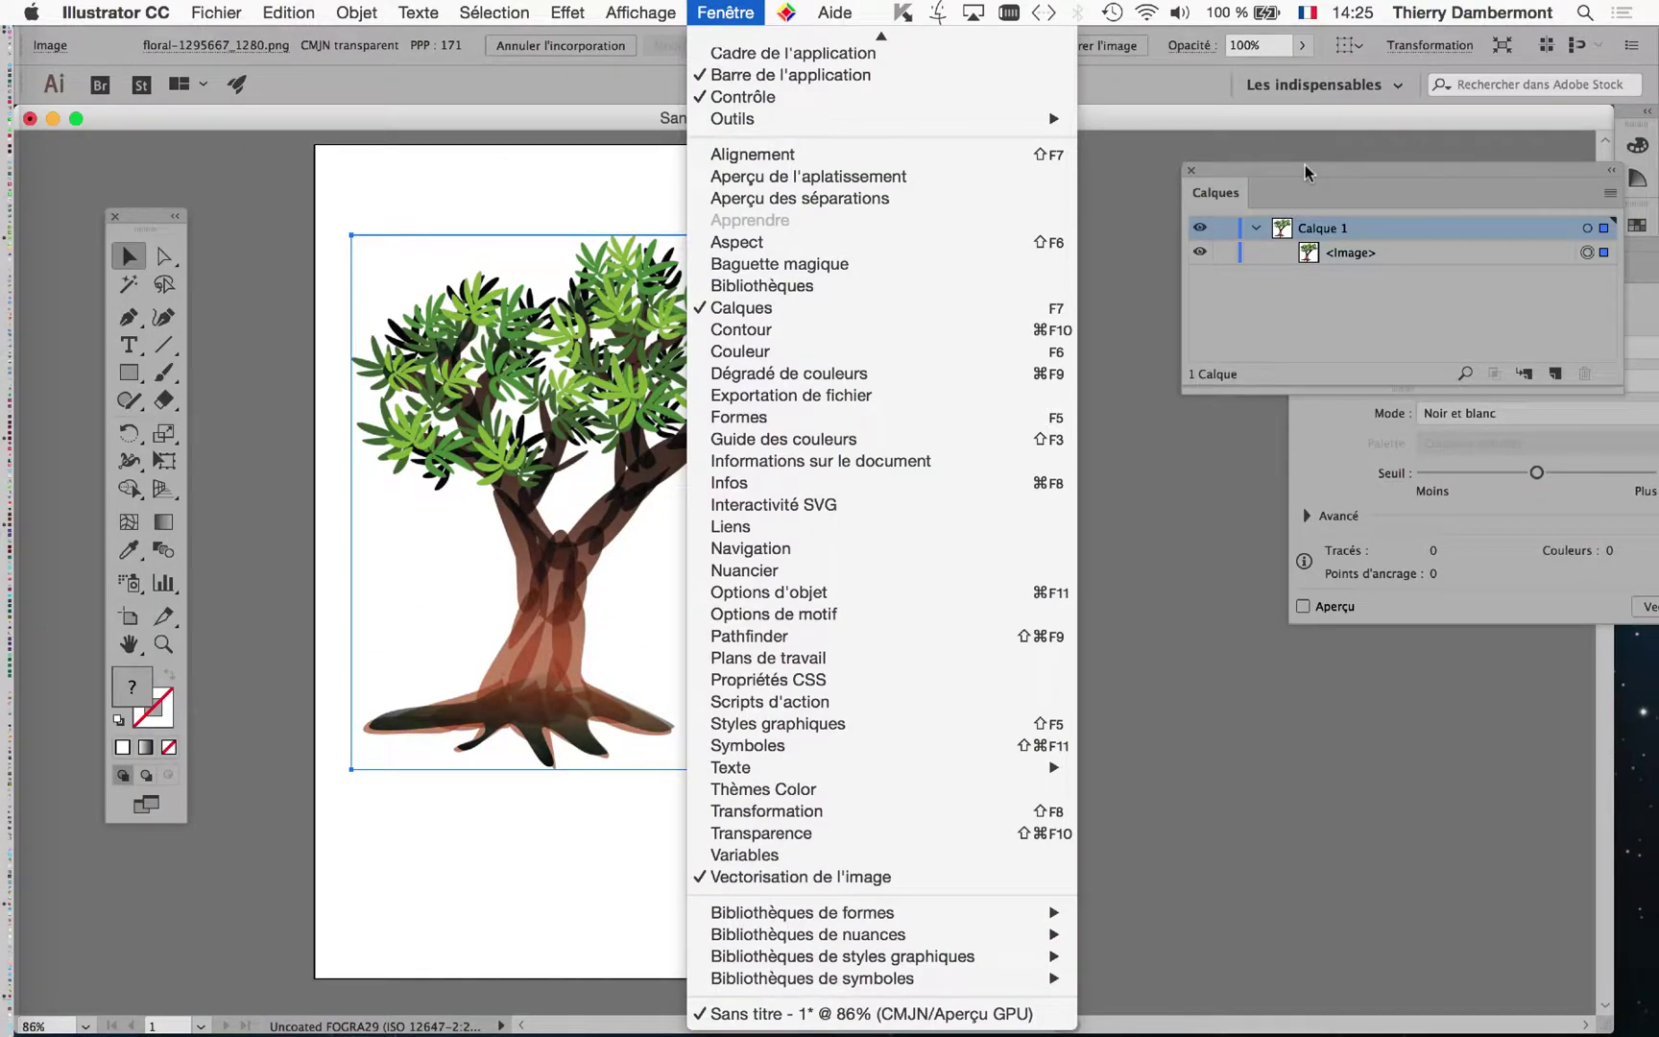
left_click(1305, 173)
left_click_drag(1248, 171, 1111, 506)
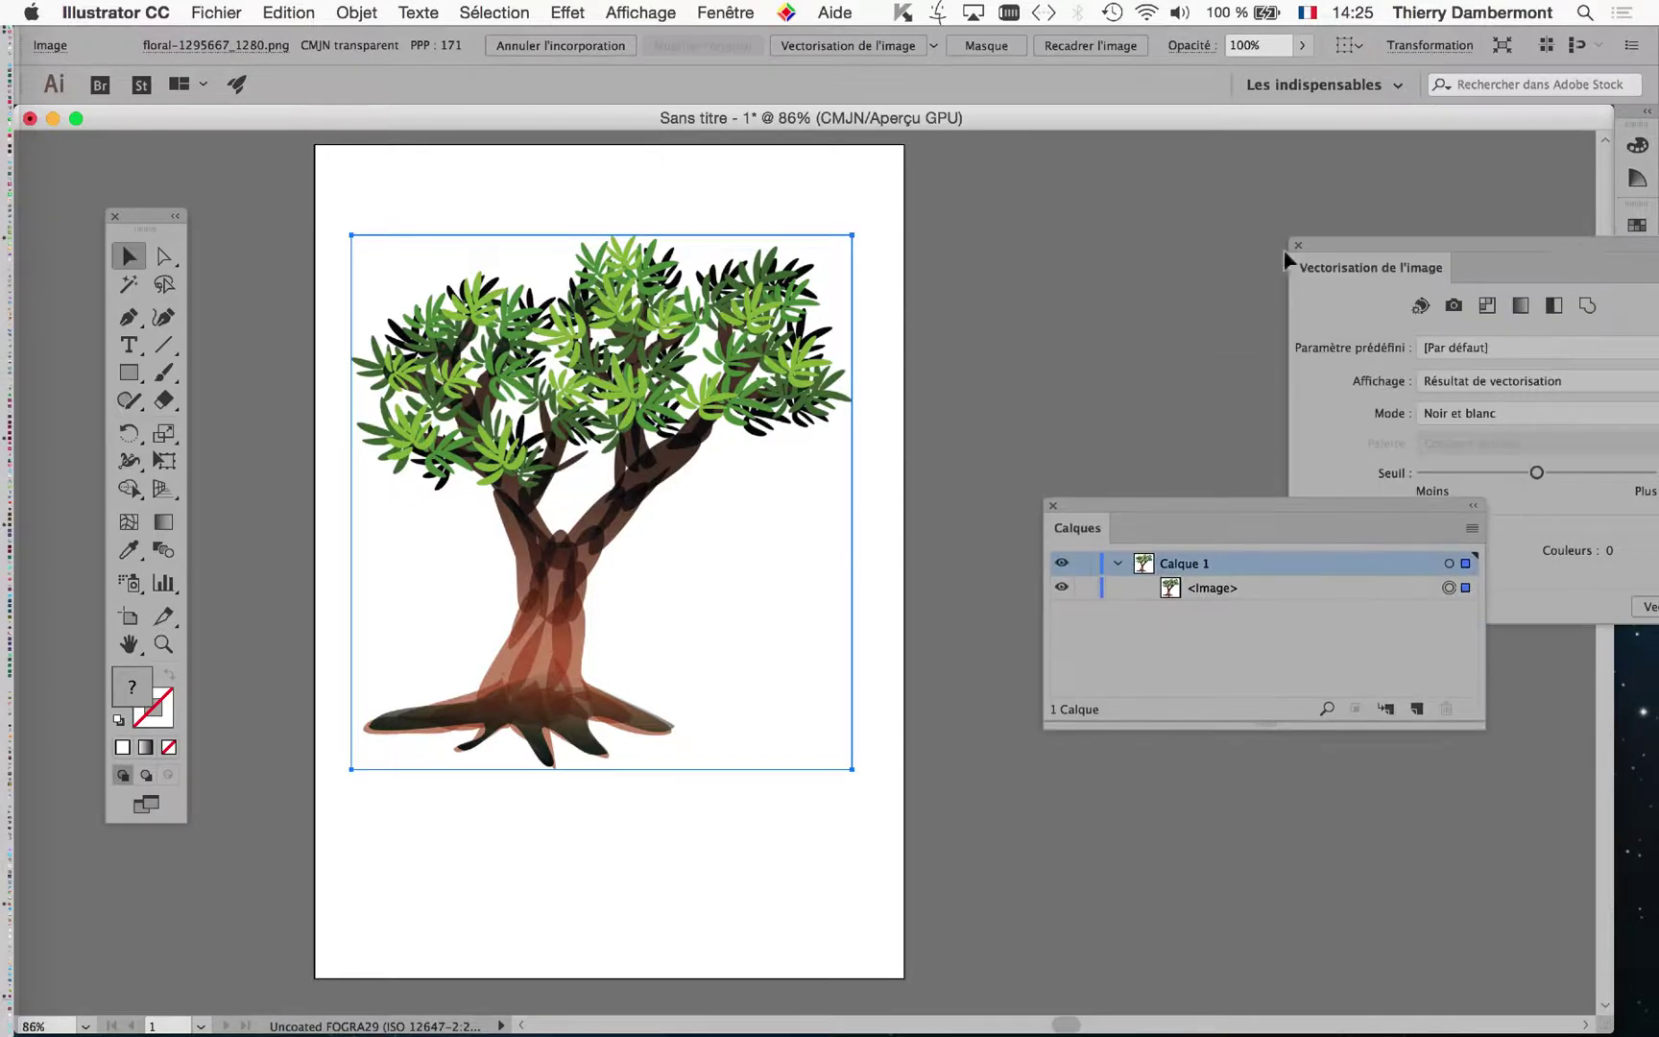
left_click_drag(1328, 250, 917, 159)
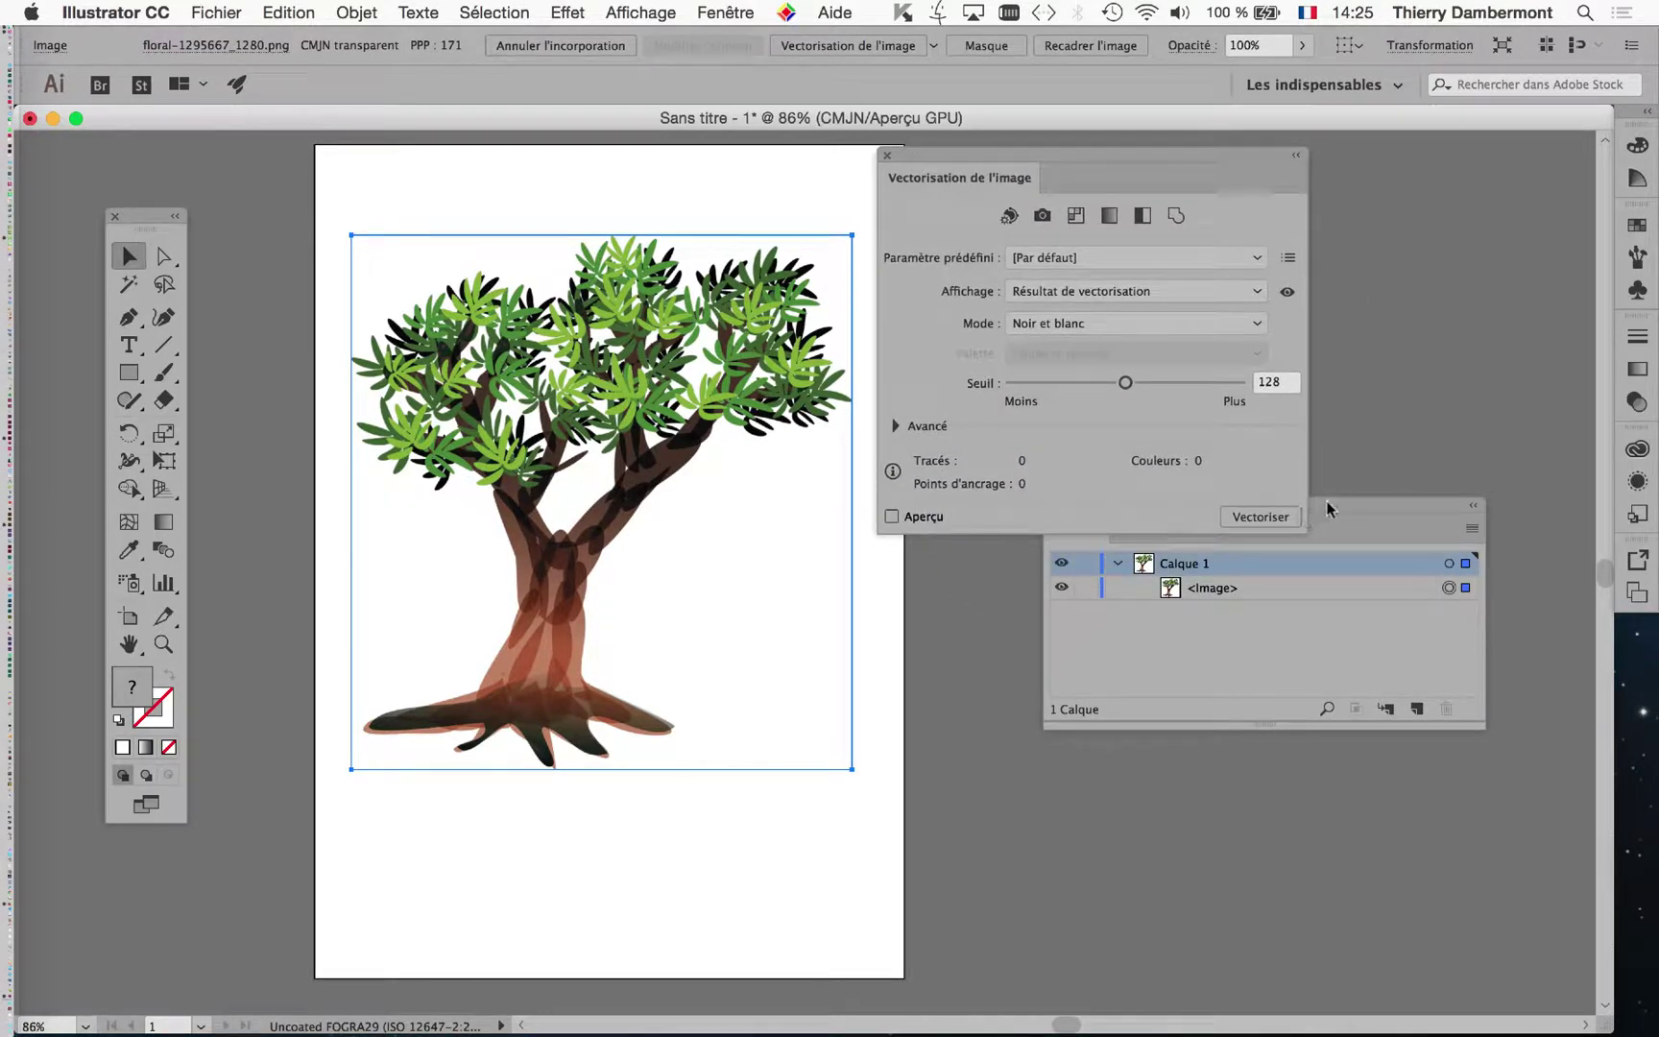
left_click_drag(1327, 507, 1579, 711)
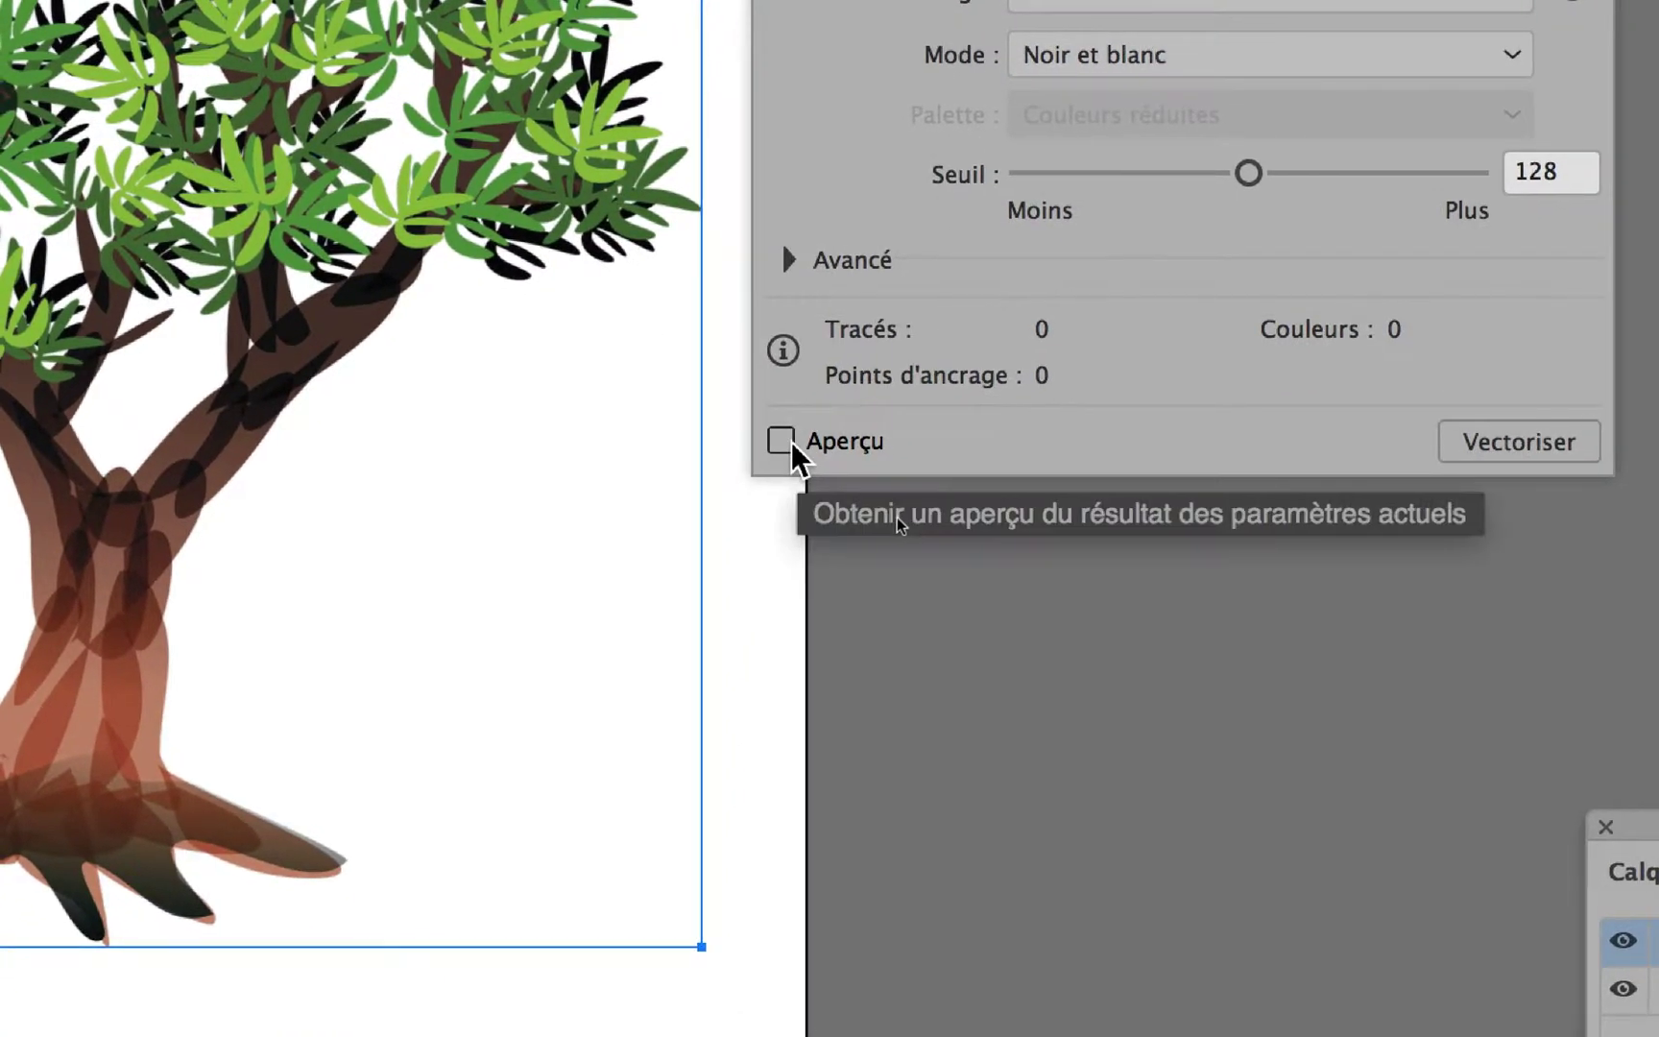
Turn on the tracing preview in Noir et blanc mode and try the threshold (Seuil) at 79 and 184
left_click(784, 441)
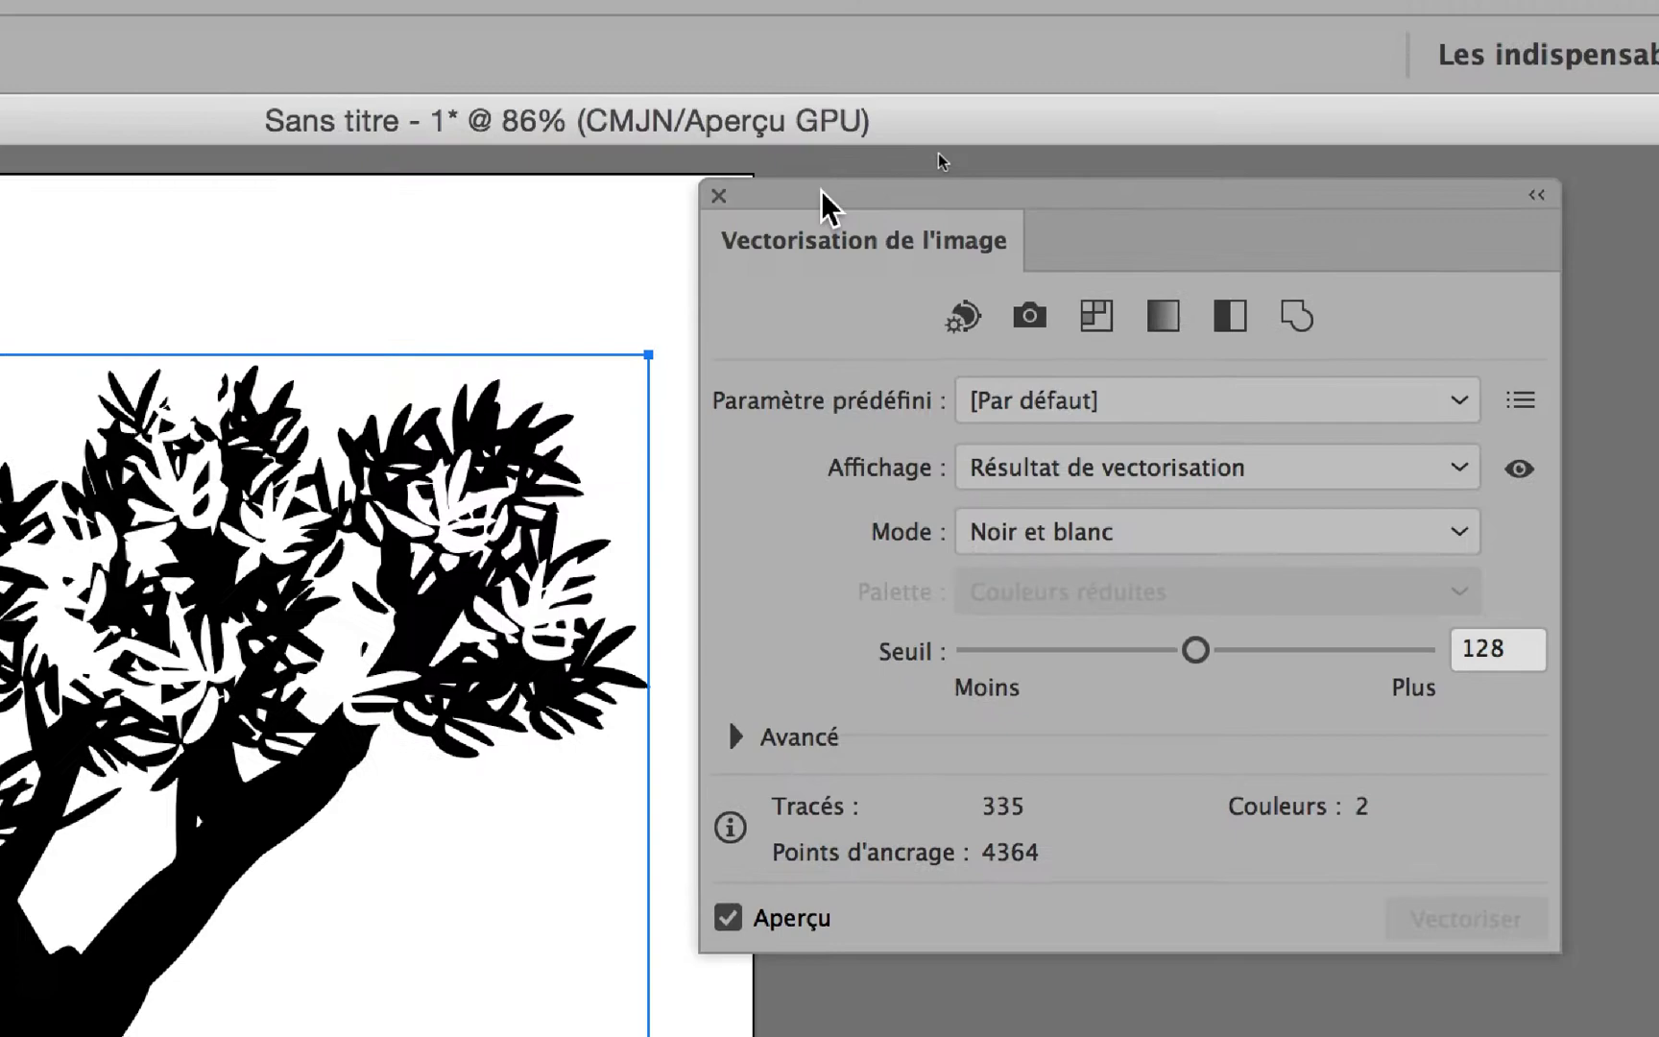
left_click_drag(821, 190, 740, 276)
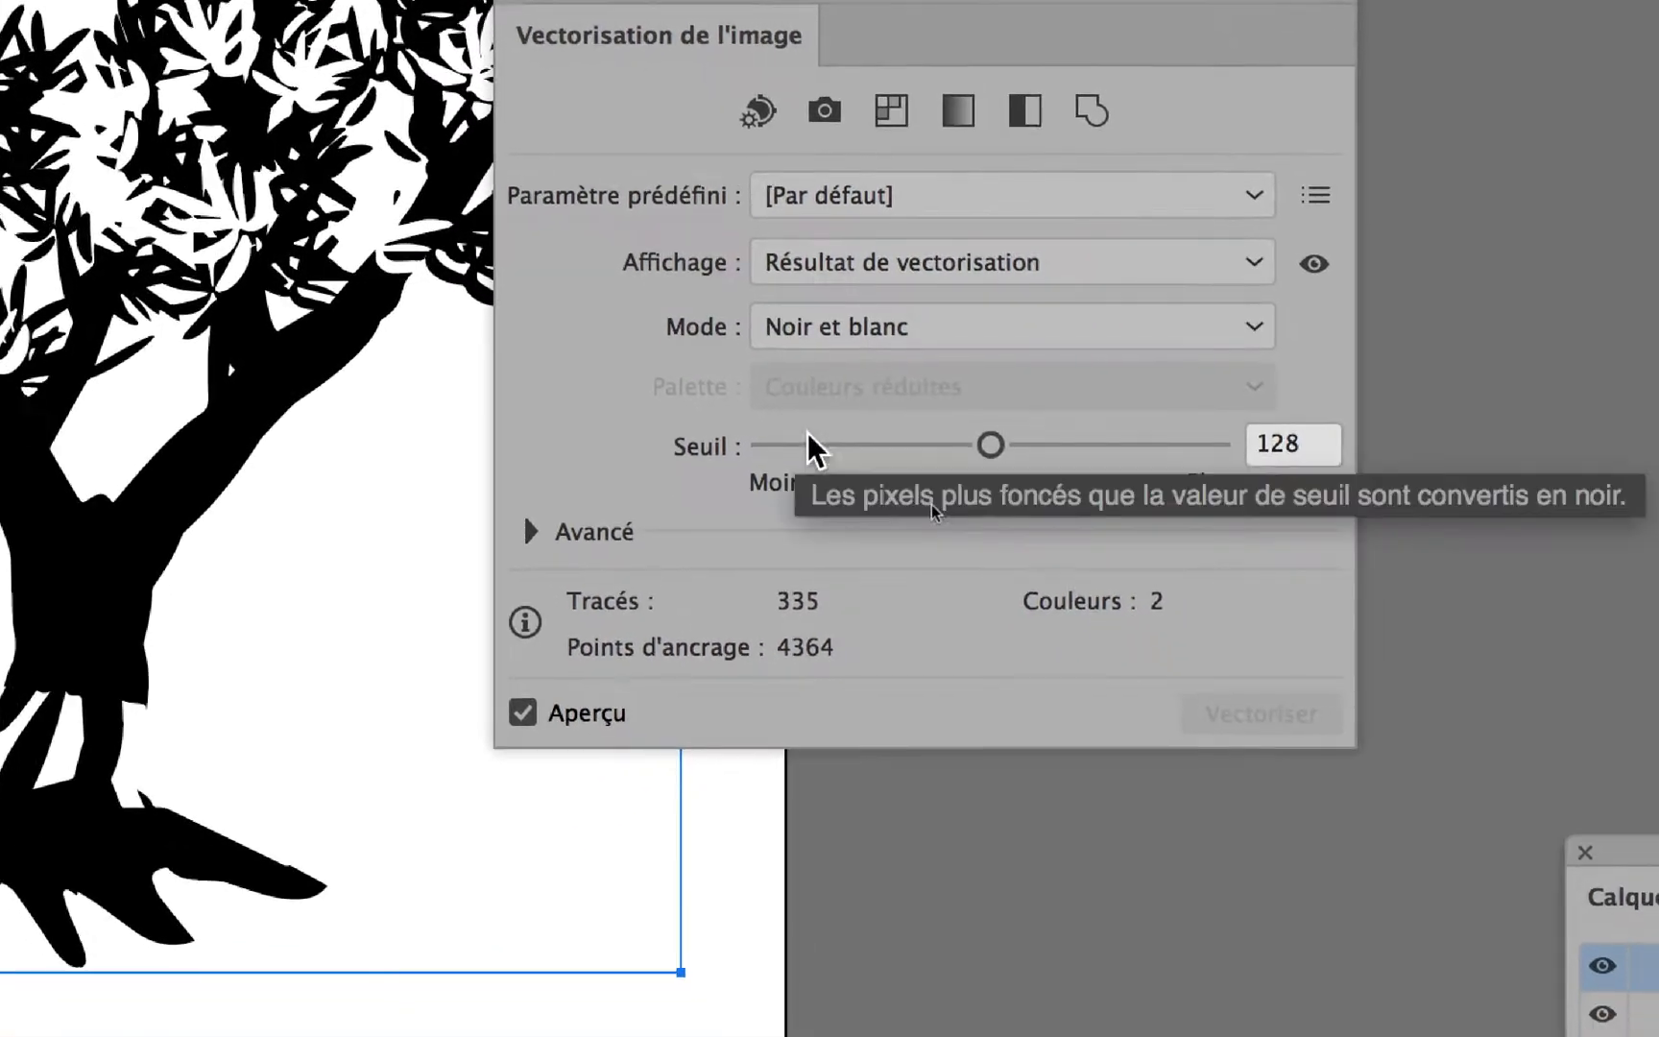
left_click(900, 444)
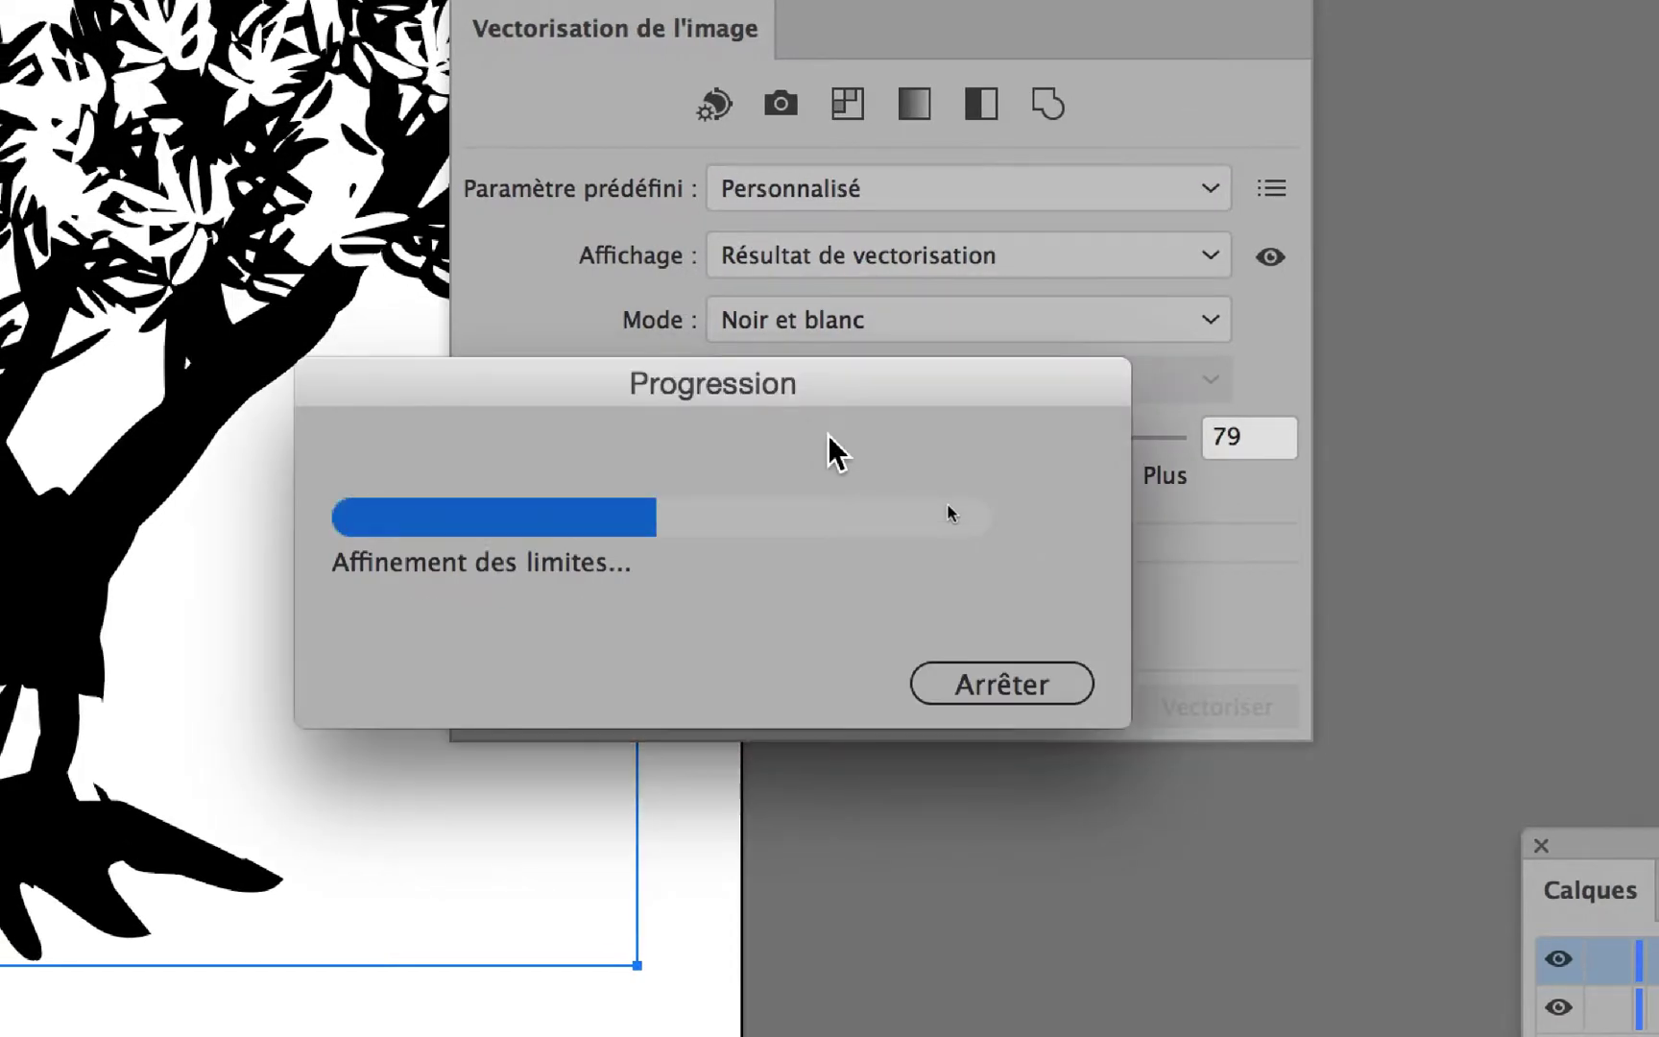
left_click_drag(829, 445, 879, 443)
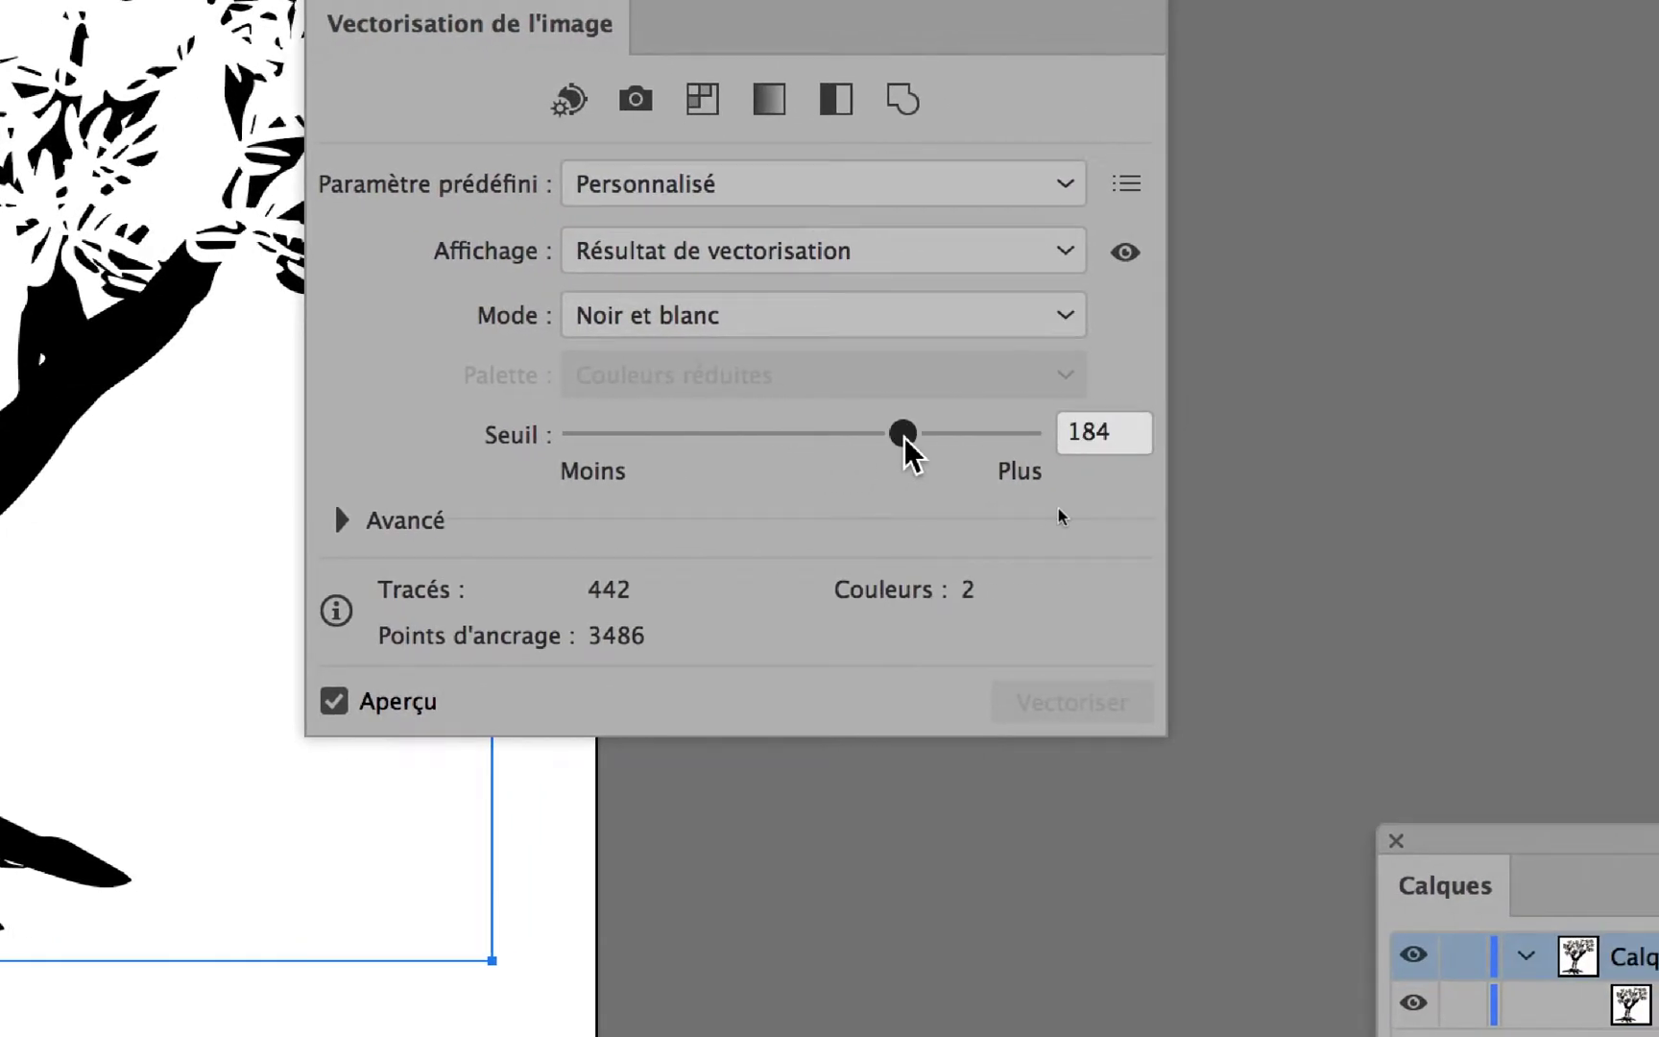
left_click_drag(903, 434, 904, 434)
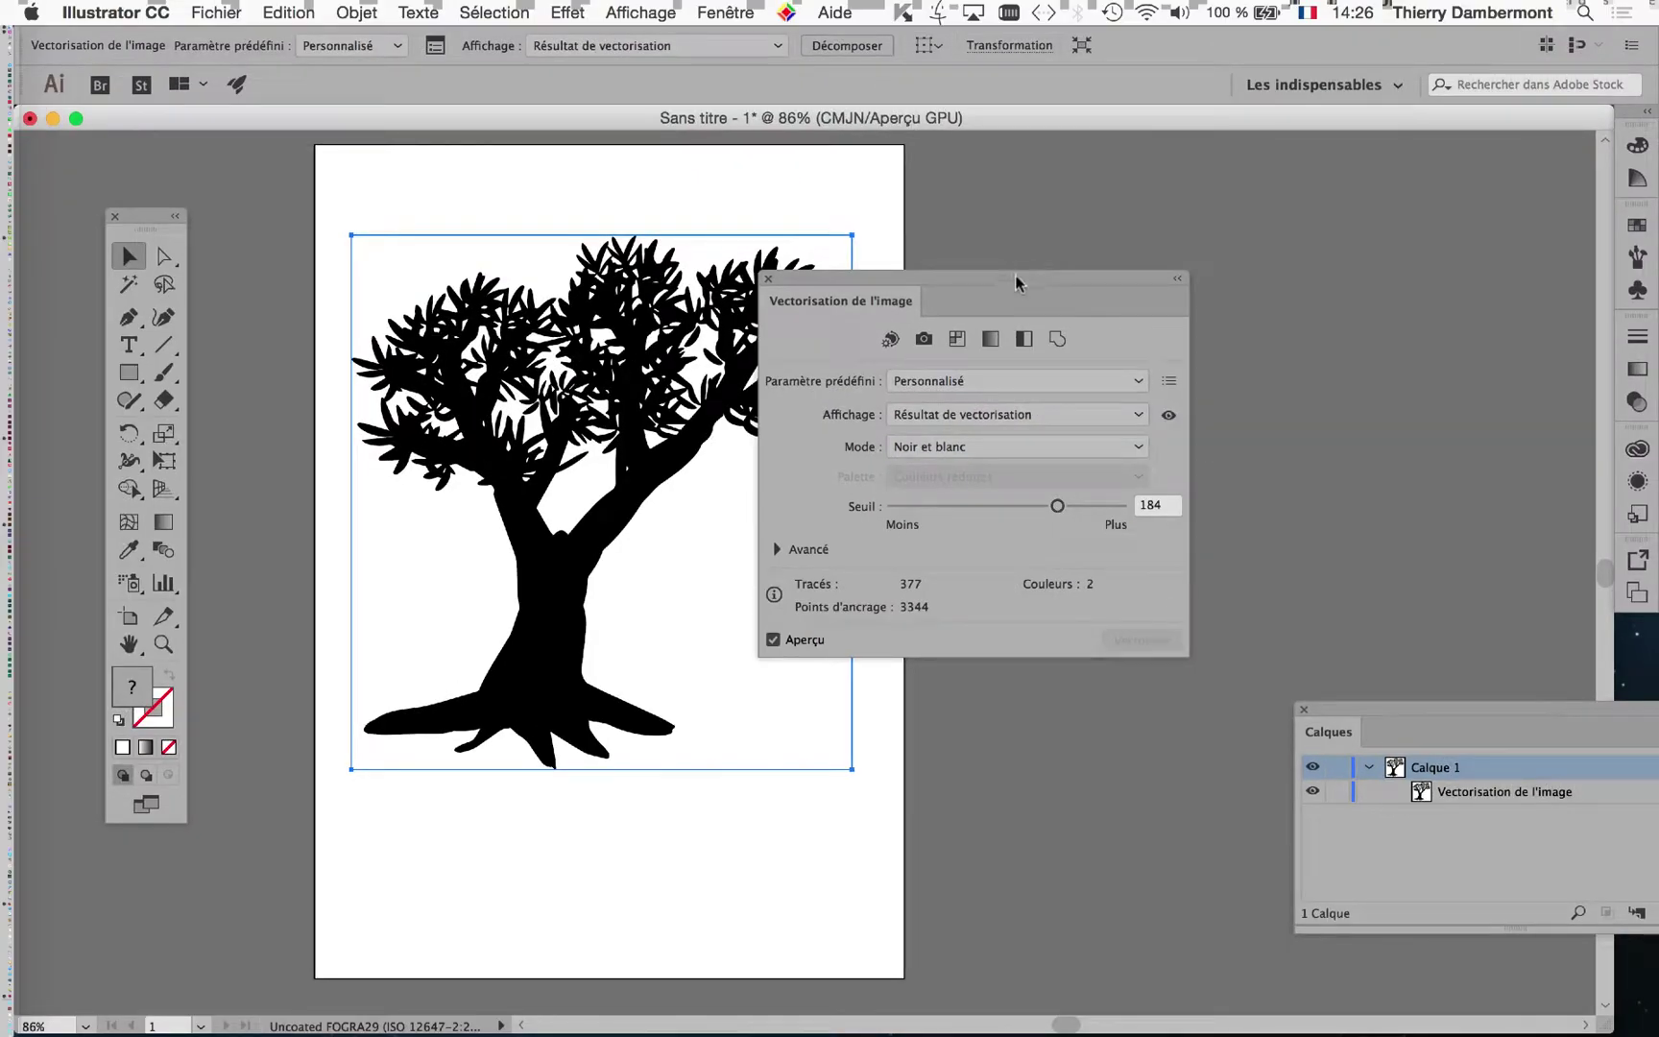
Uncover the tree's right side by moving the Vectorisation de l'image panel, and compare the traced result with the source image
left_click_drag(1016, 281, 1171, 229)
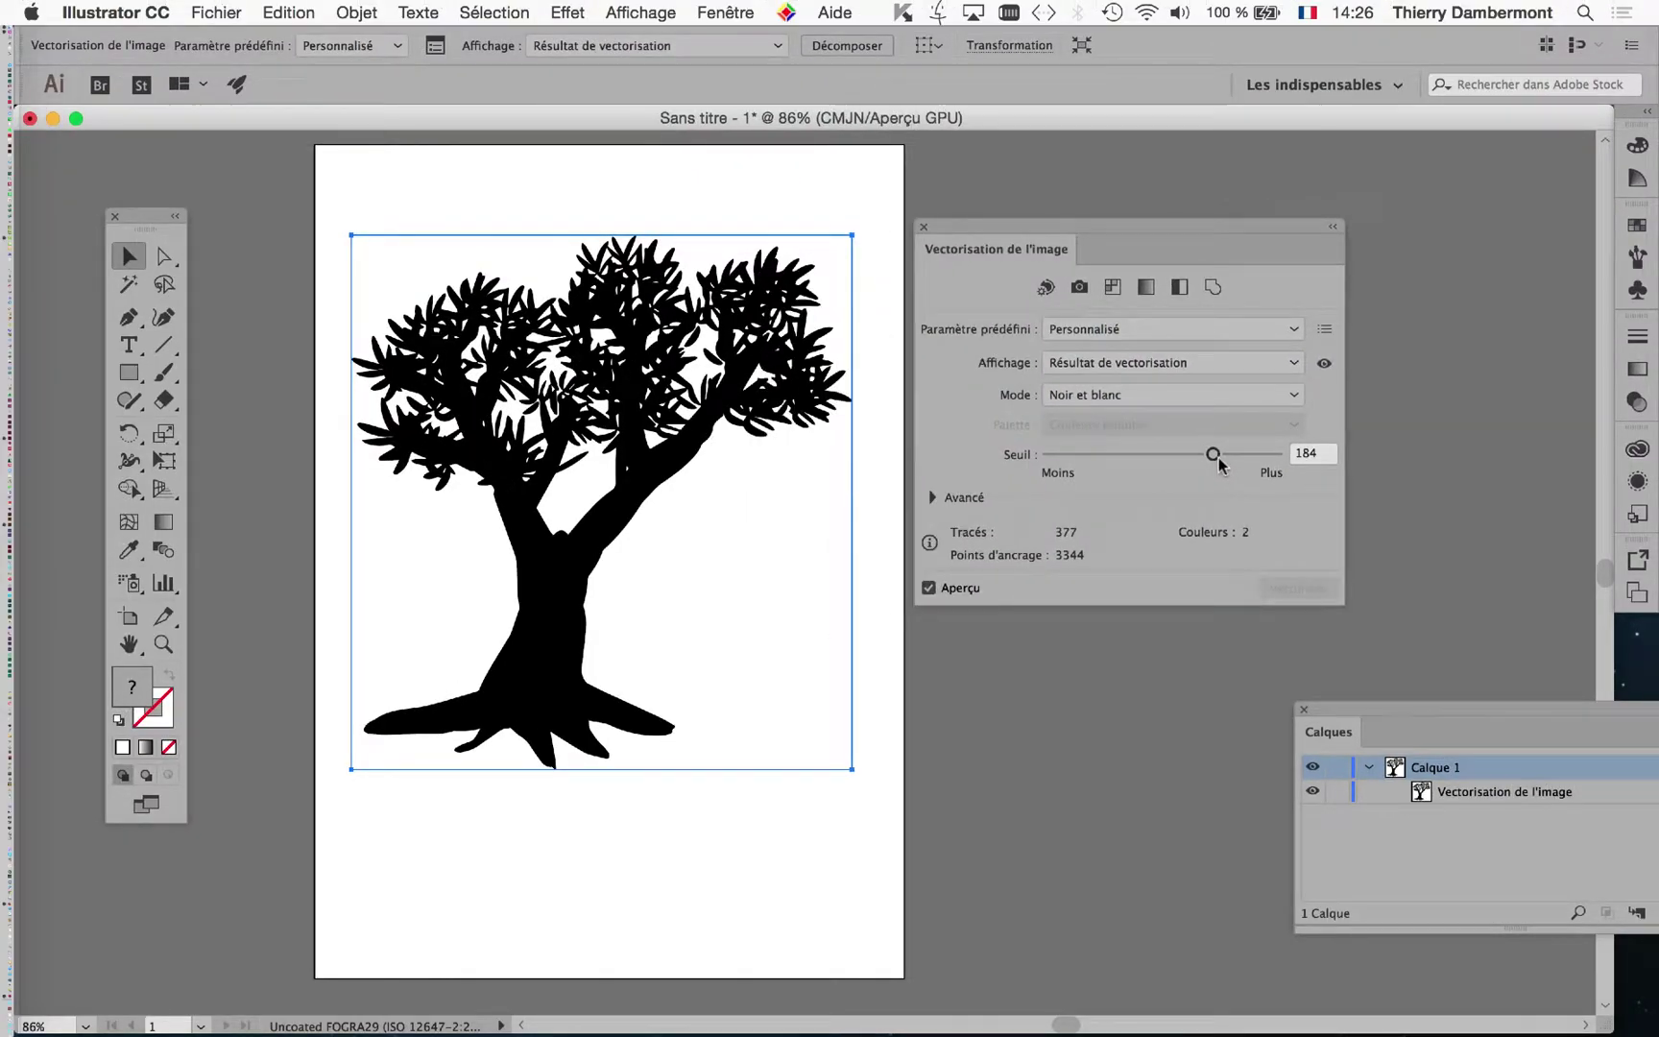
left_click_drag(1215, 245, 424, 219)
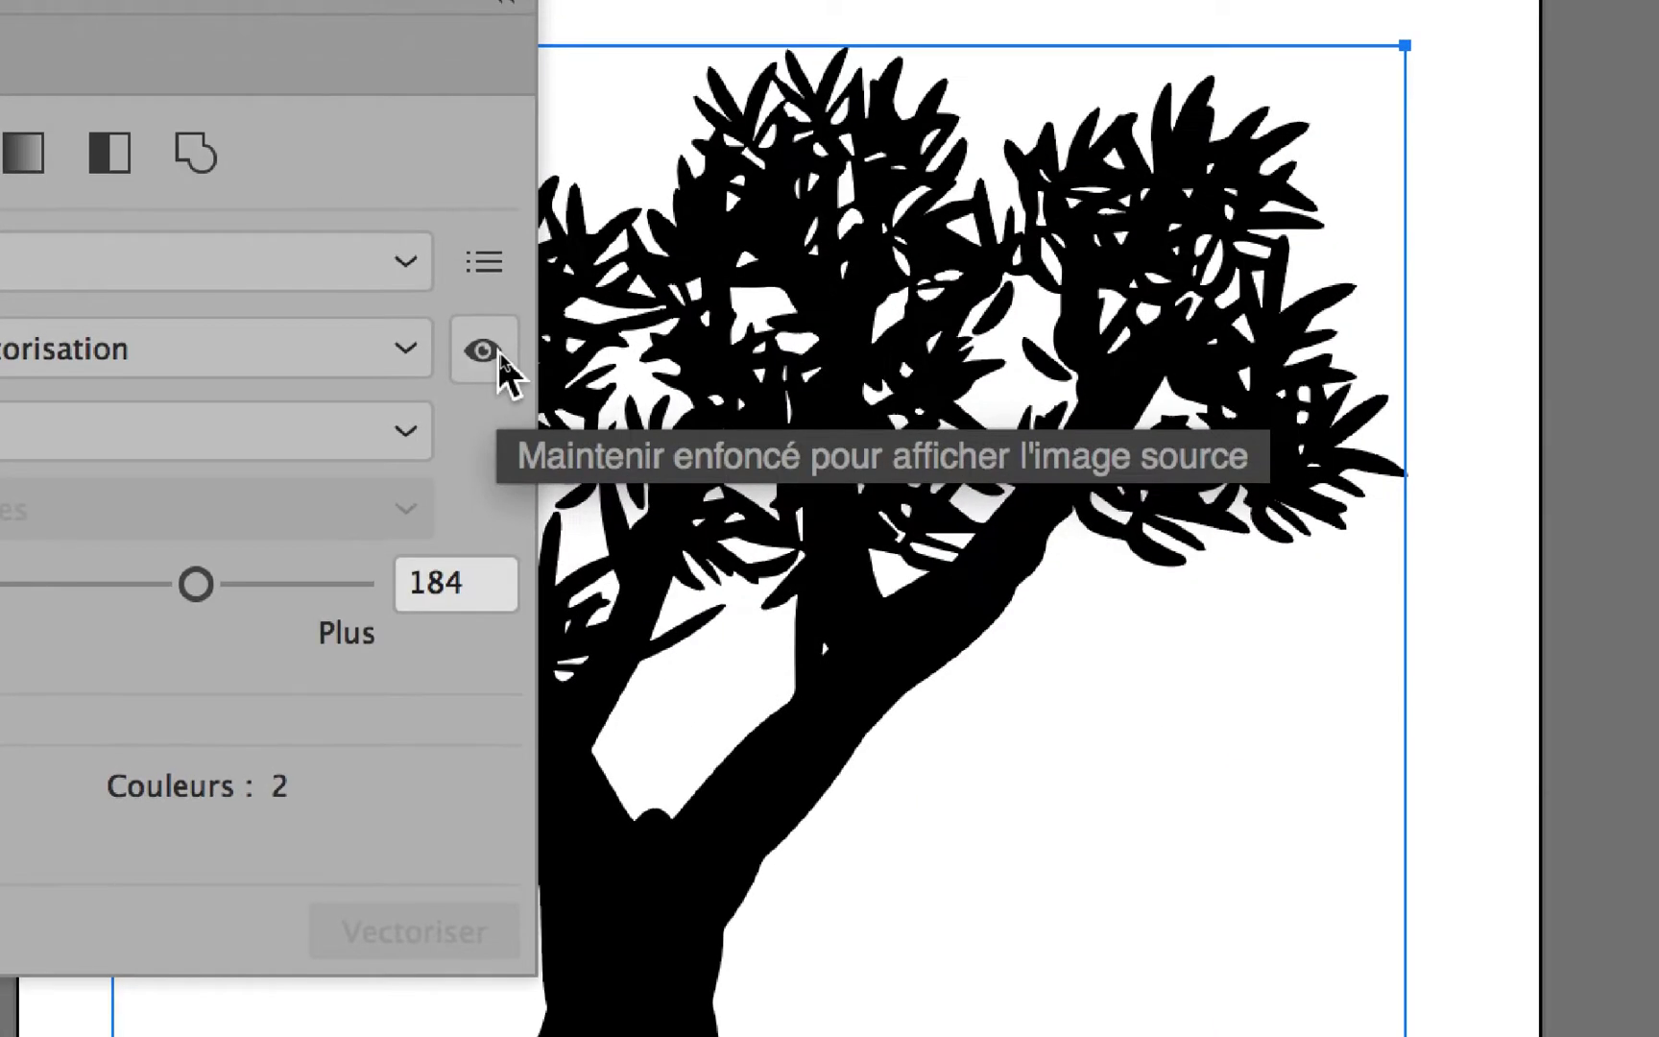
left_click(497, 354)
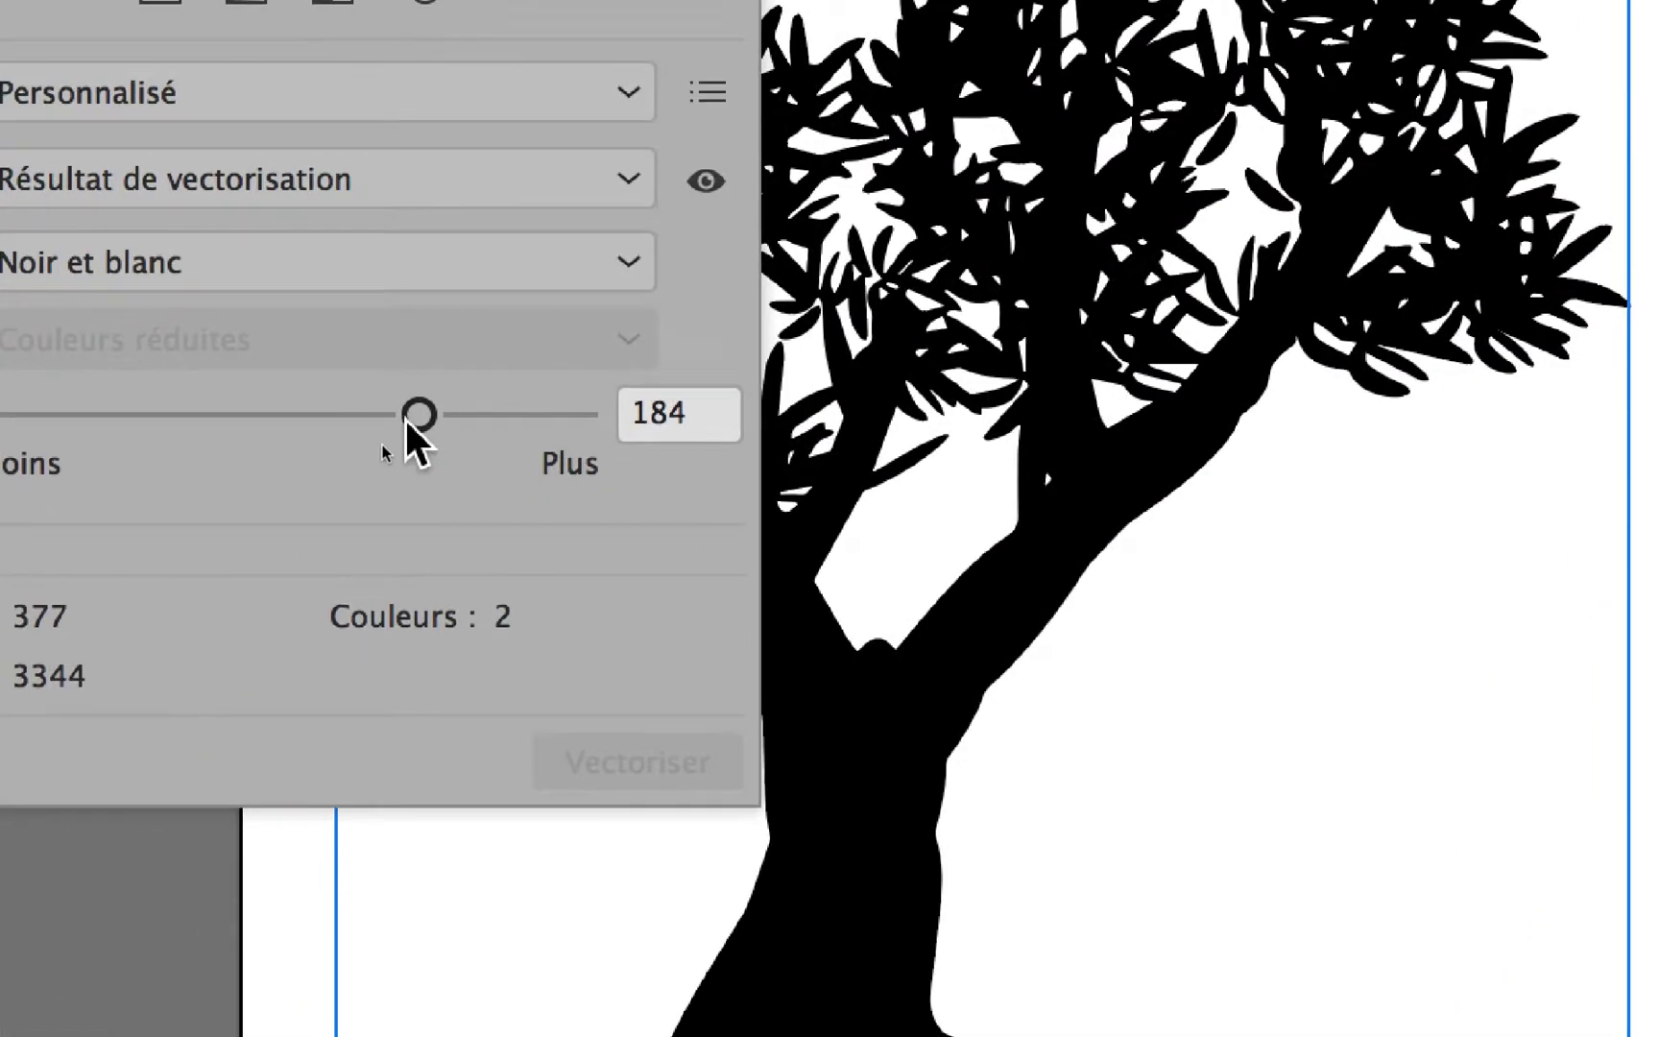
Try a low tracing threshold of 40, and raise the Seuil value to 212
left_click_drag(192, 585, 197, 585)
left_click_drag(415, 419, 45, 420)
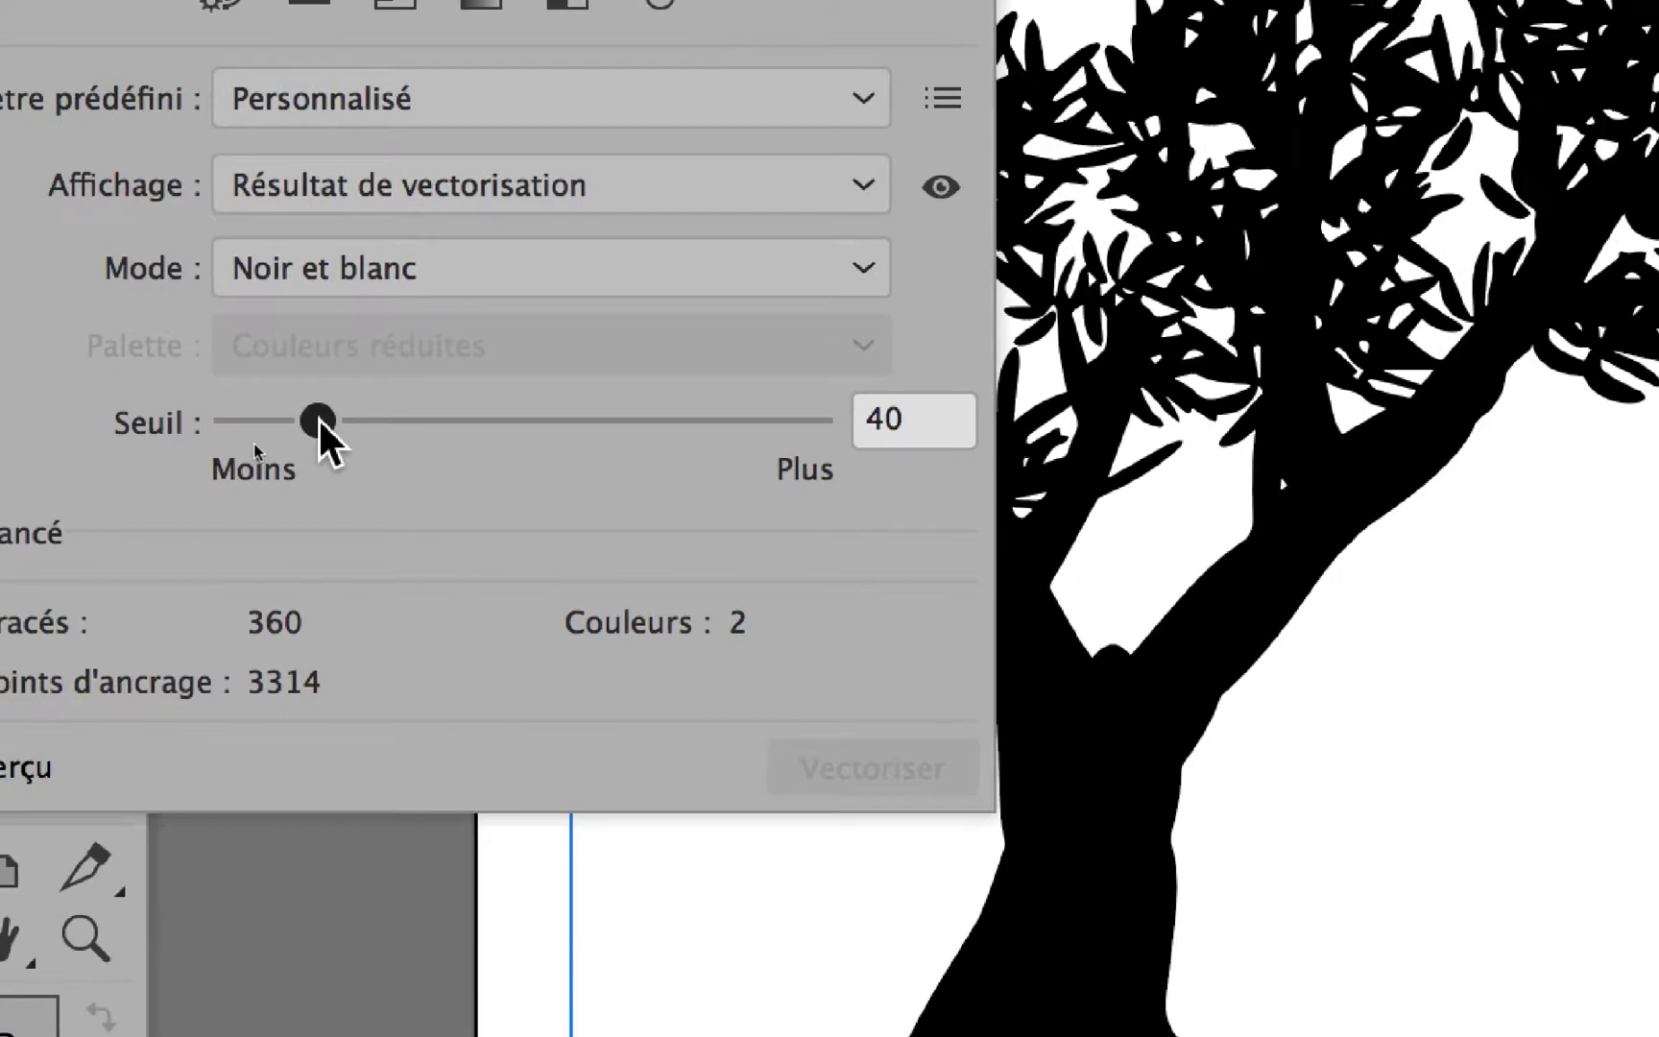
left_click_drag(319, 420, 444, 421)
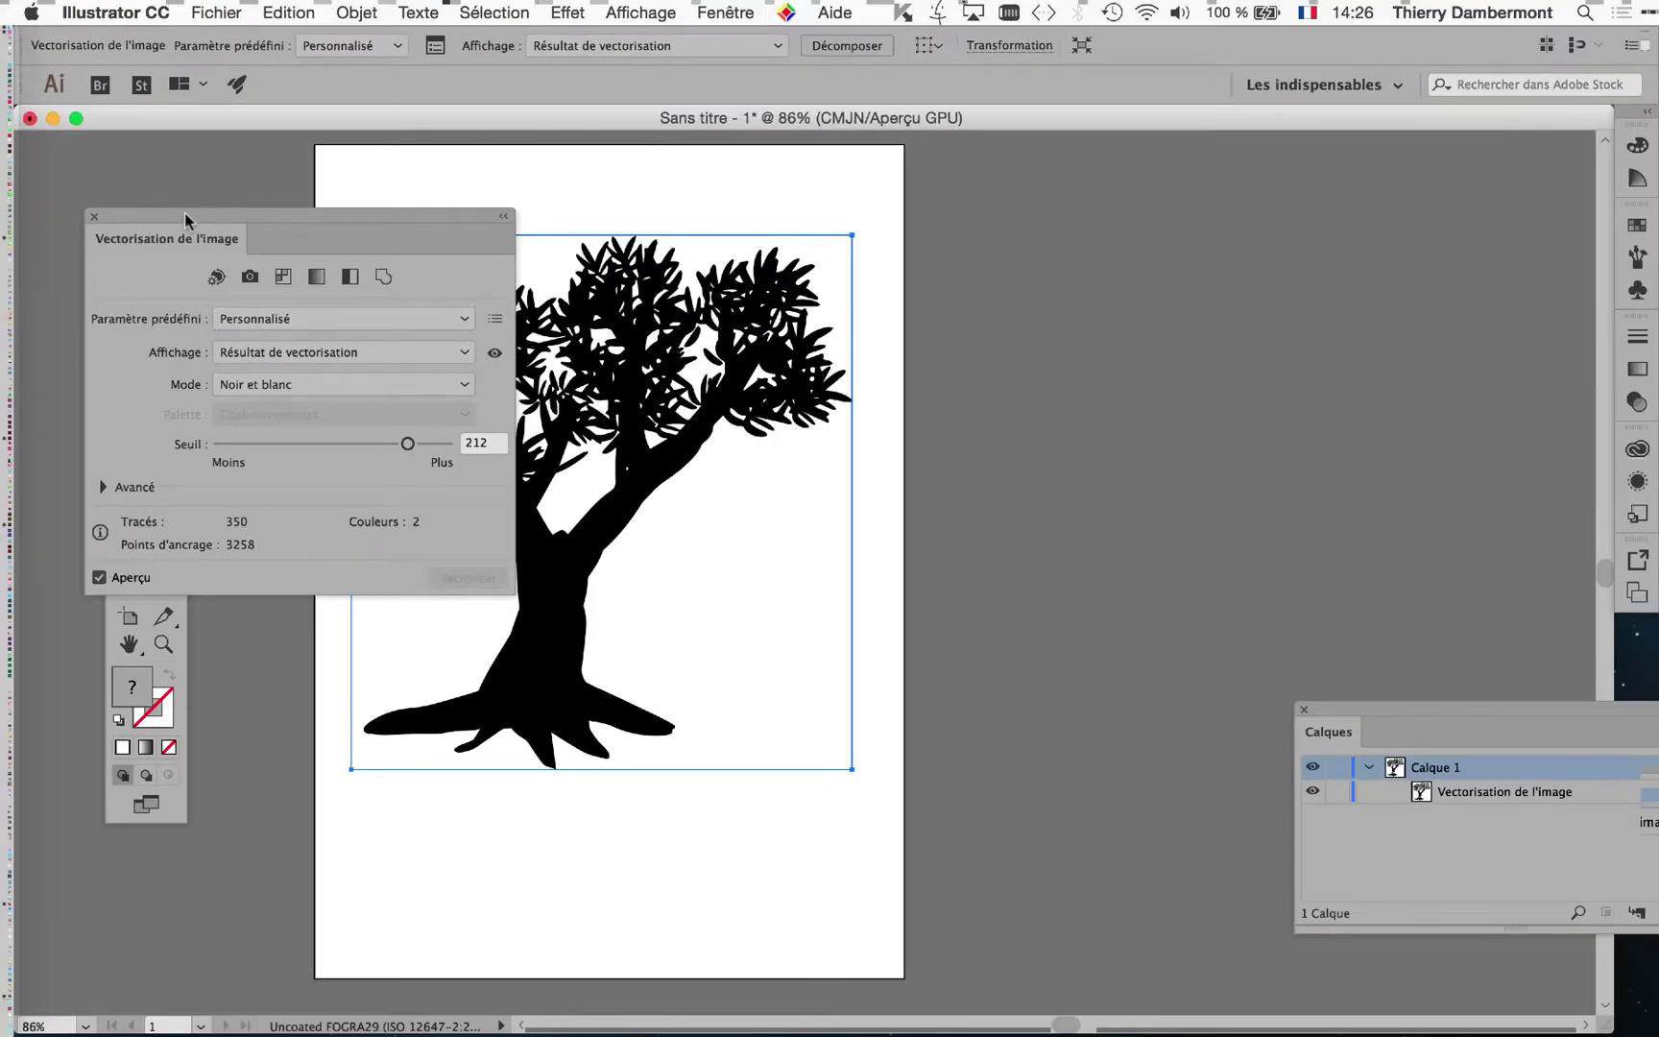
Move the Calques panel below the tree, and close and redisplay the Vectorisation de l'image panel beside the artboard
left_click_drag(184, 212, 1034, 182)
left_click(1050, 165)
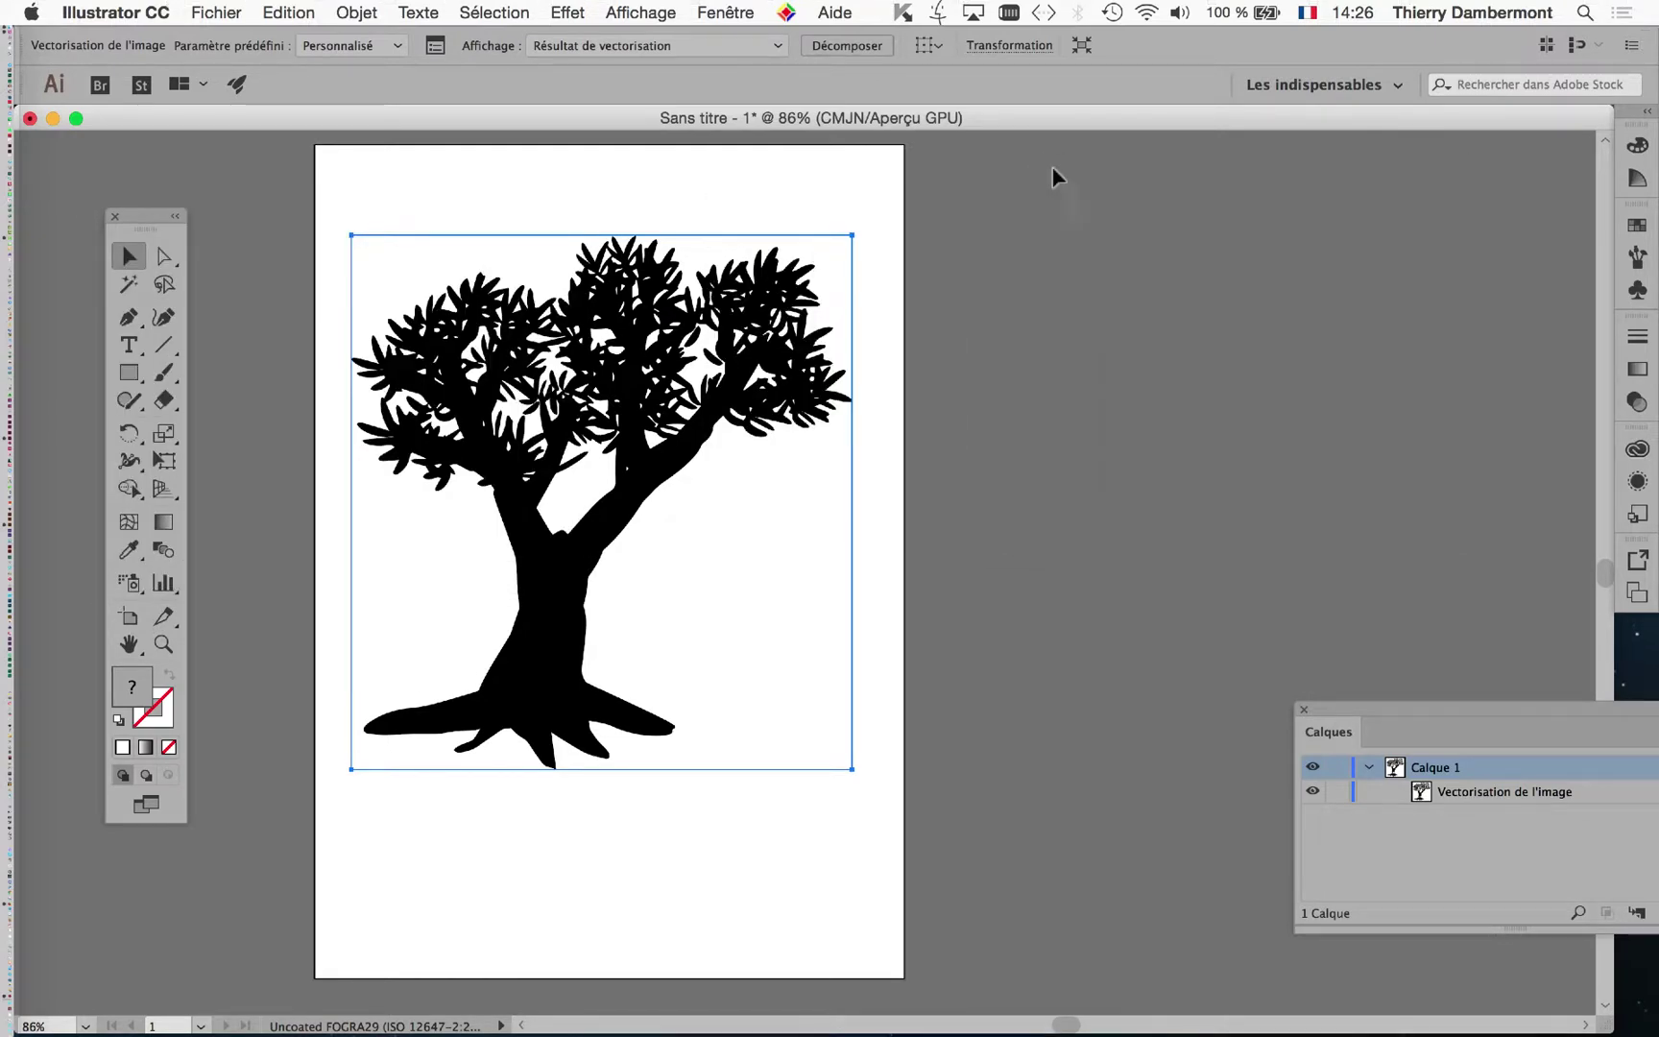
left_click_drag(1356, 712, 1040, 264)
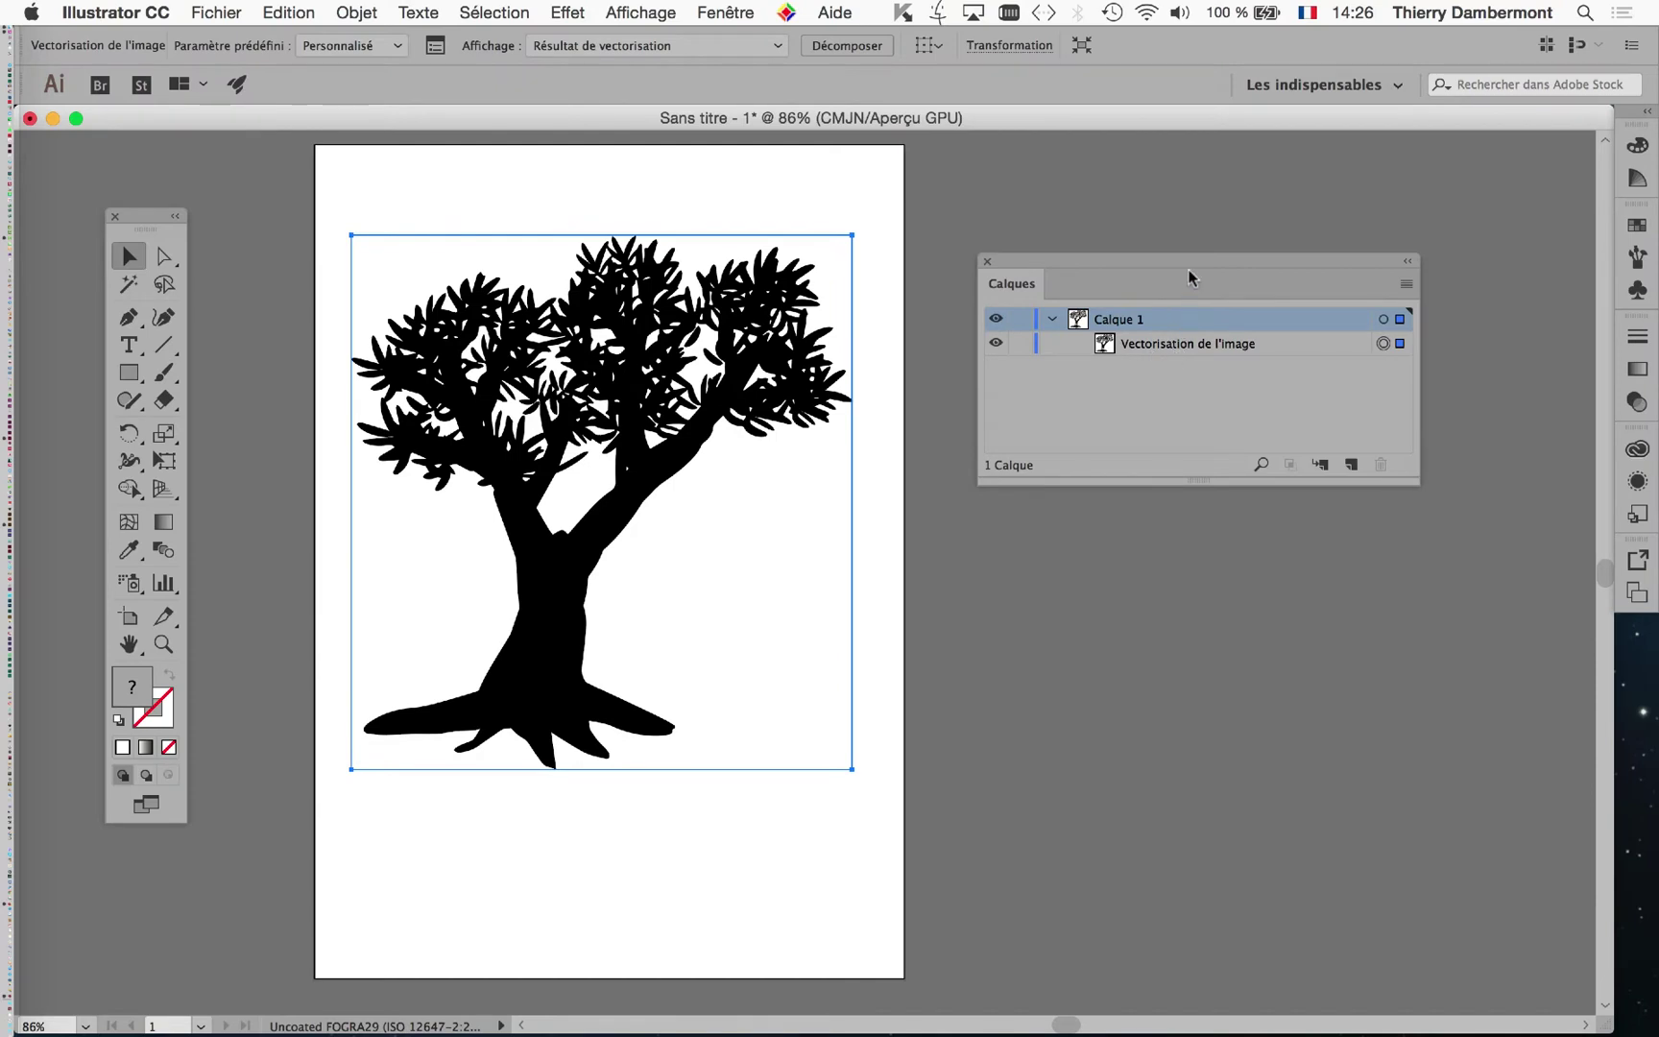
left_click_drag(1154, 257, 641, 759)
left_click(725, 12)
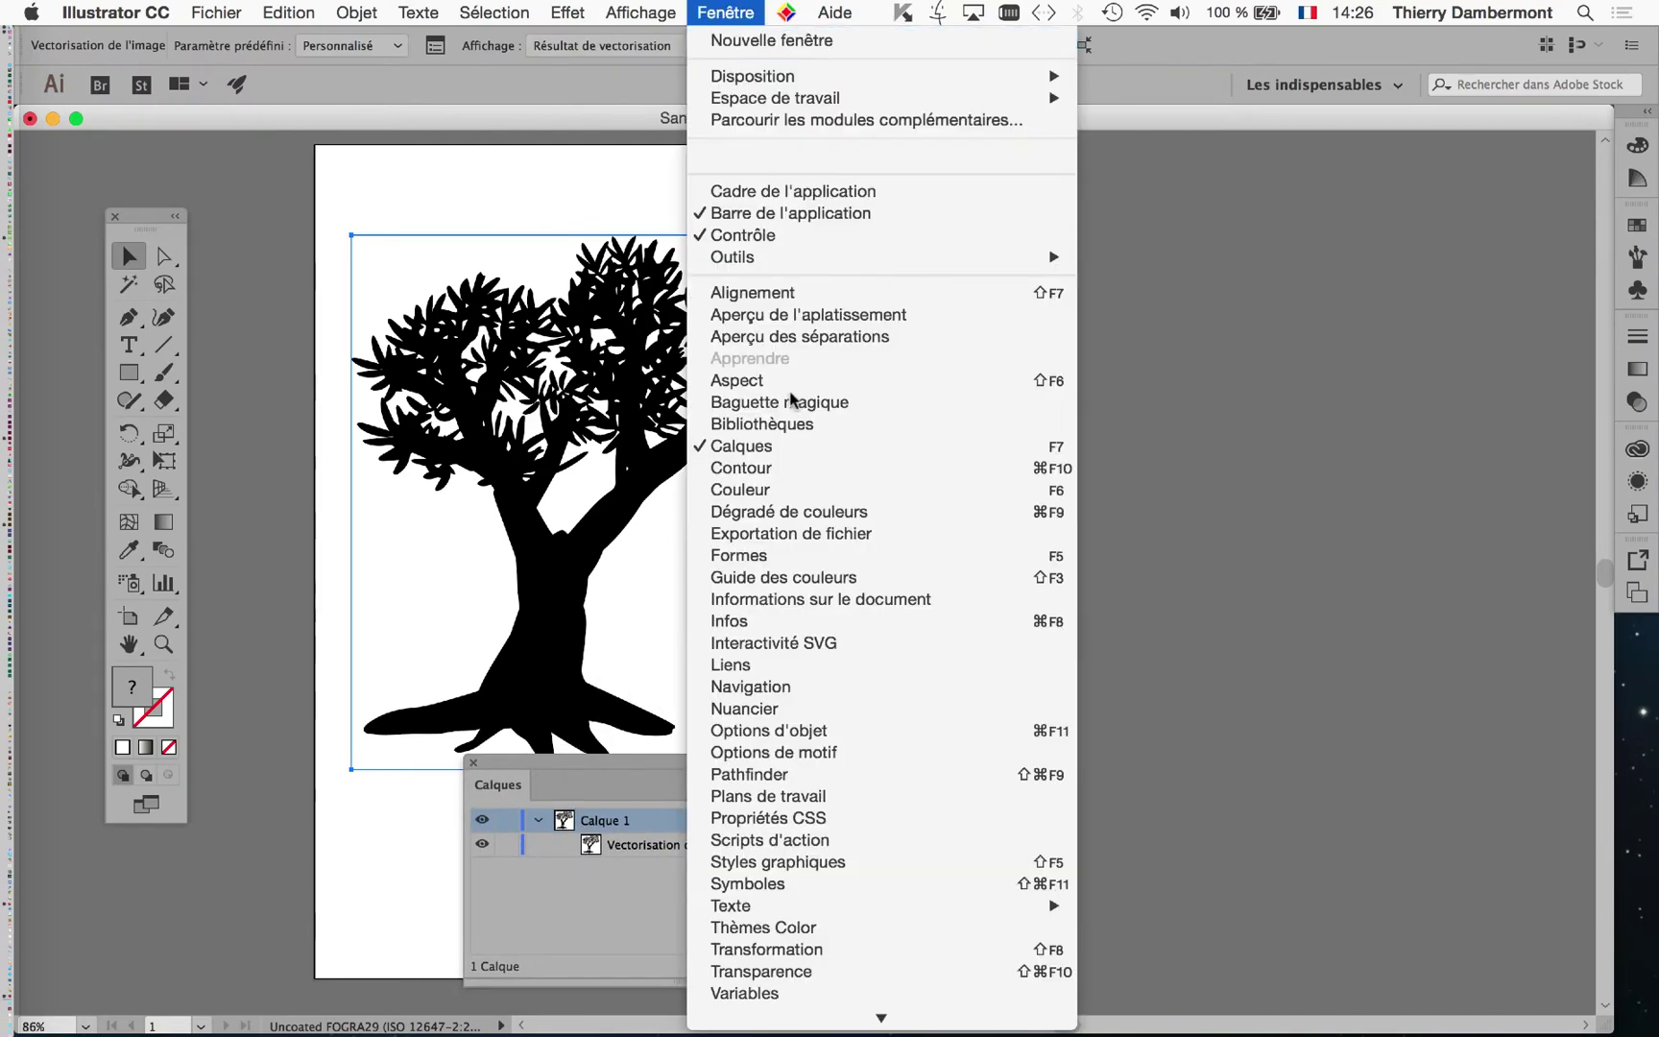
left_click(969, 871)
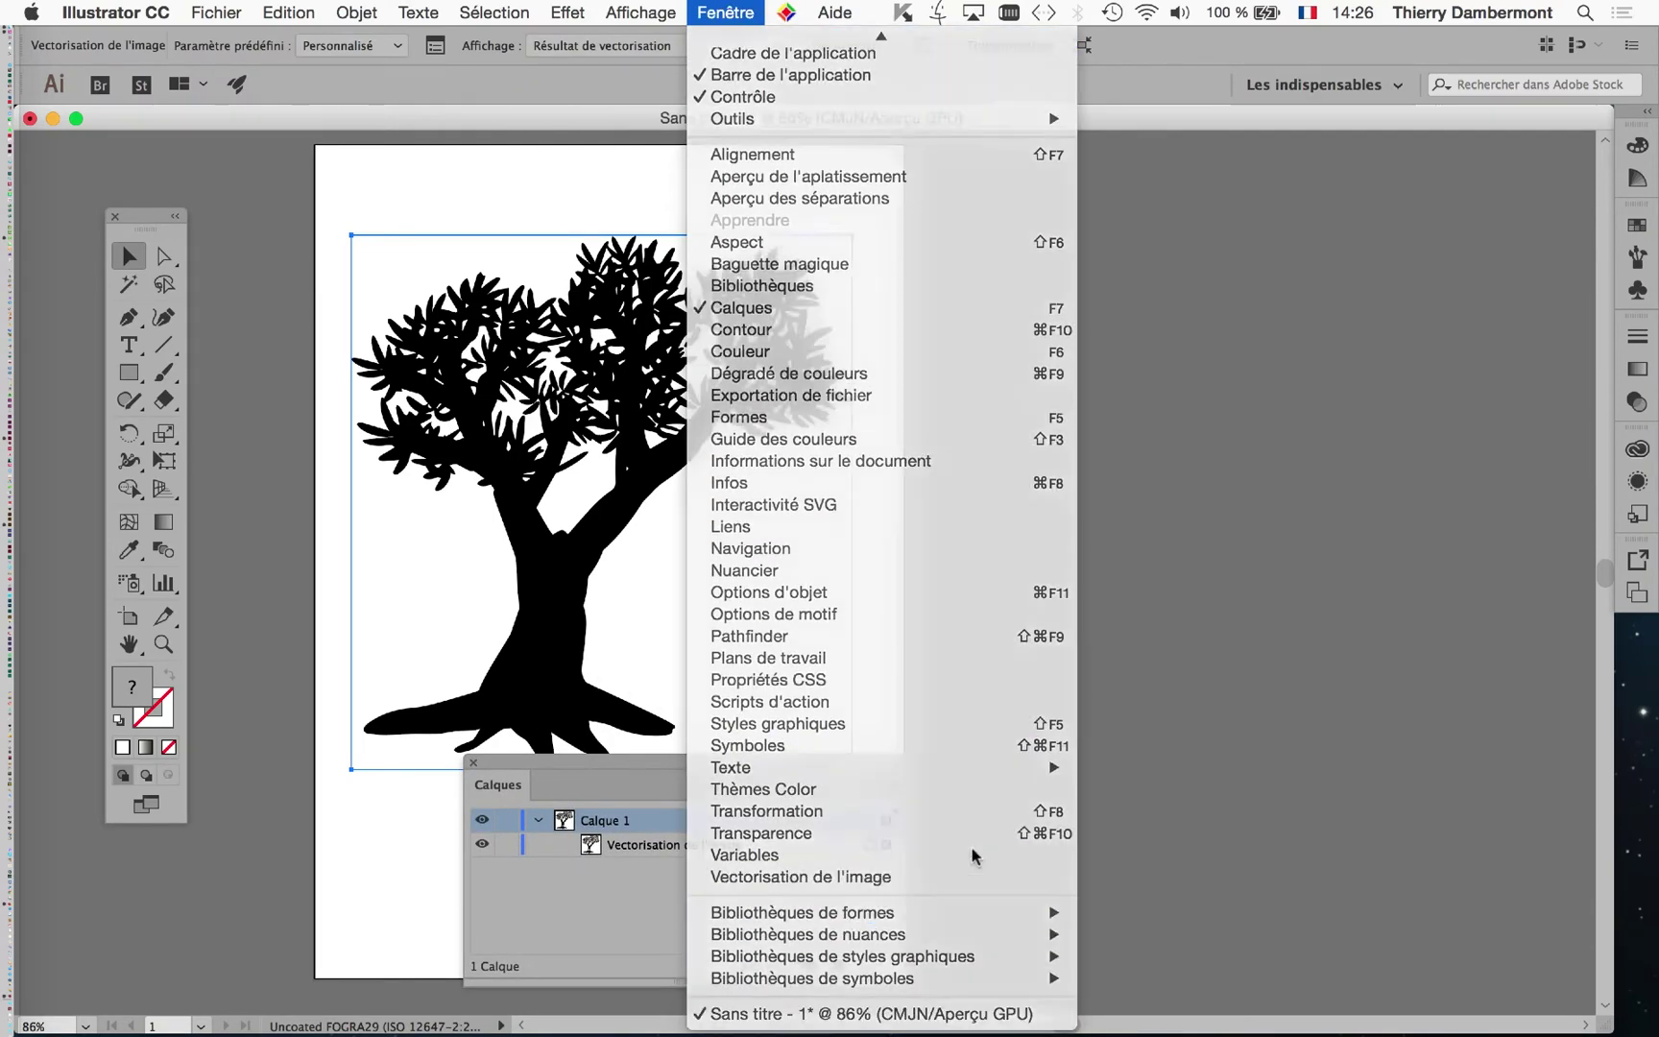
left_click_drag(1142, 171, 1058, 221)
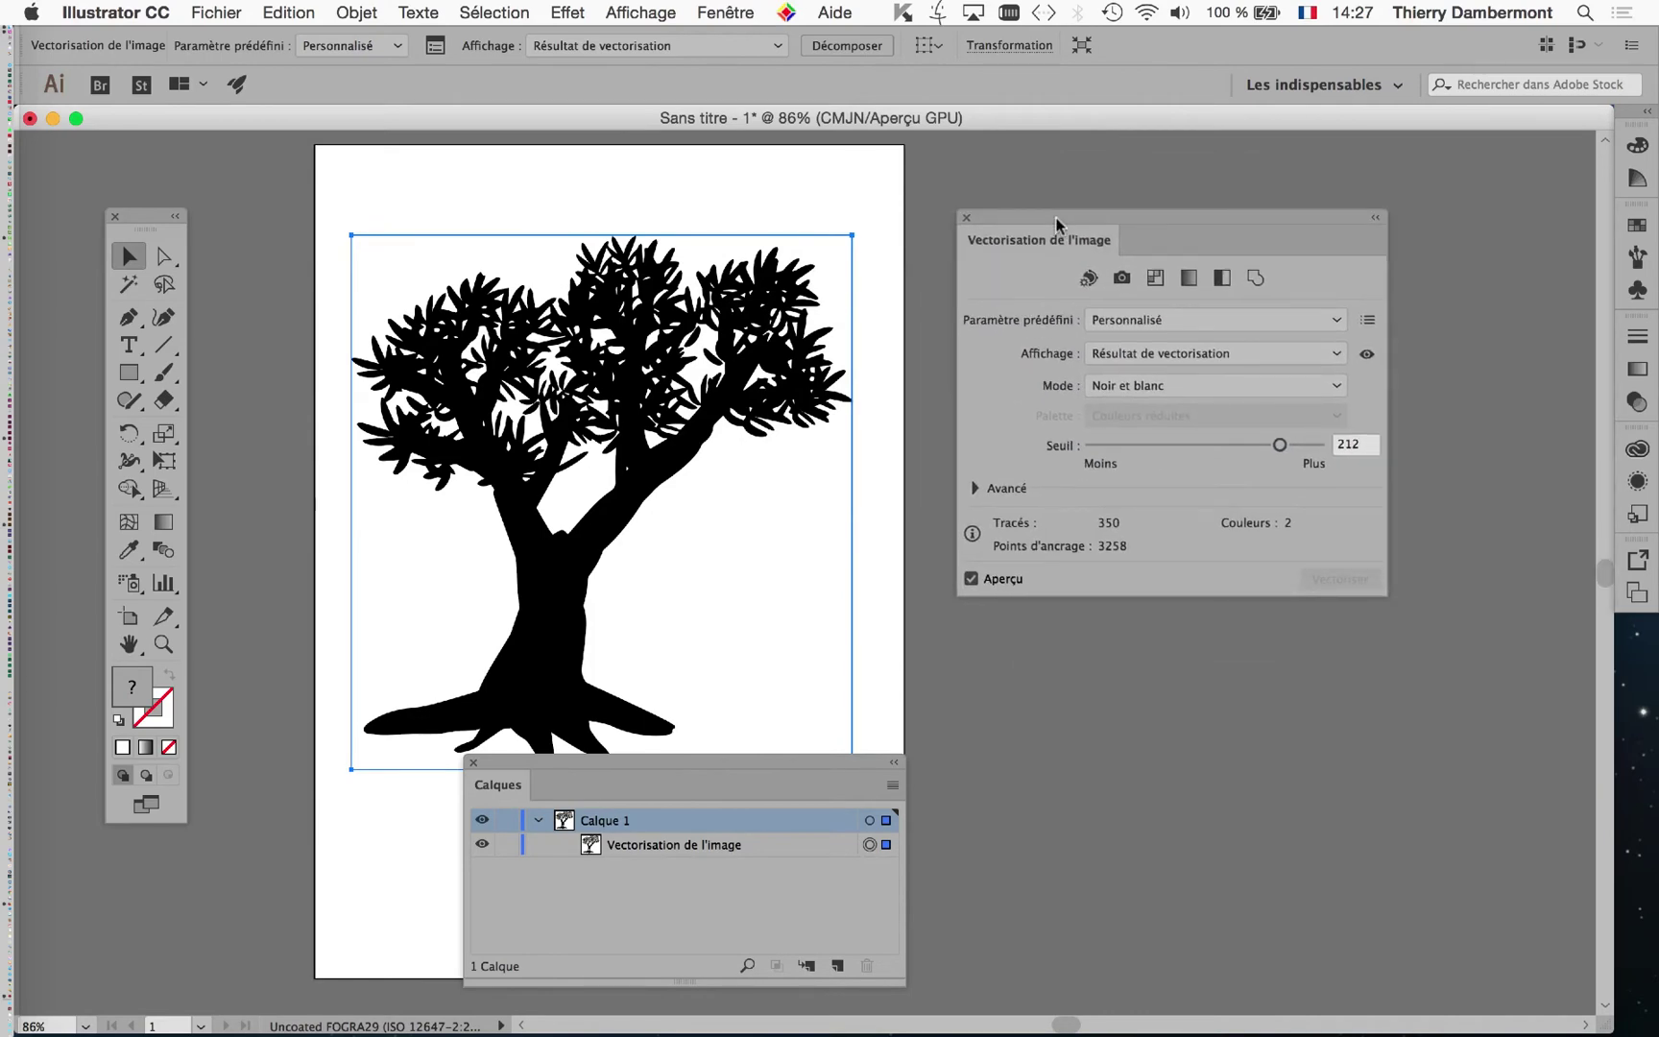